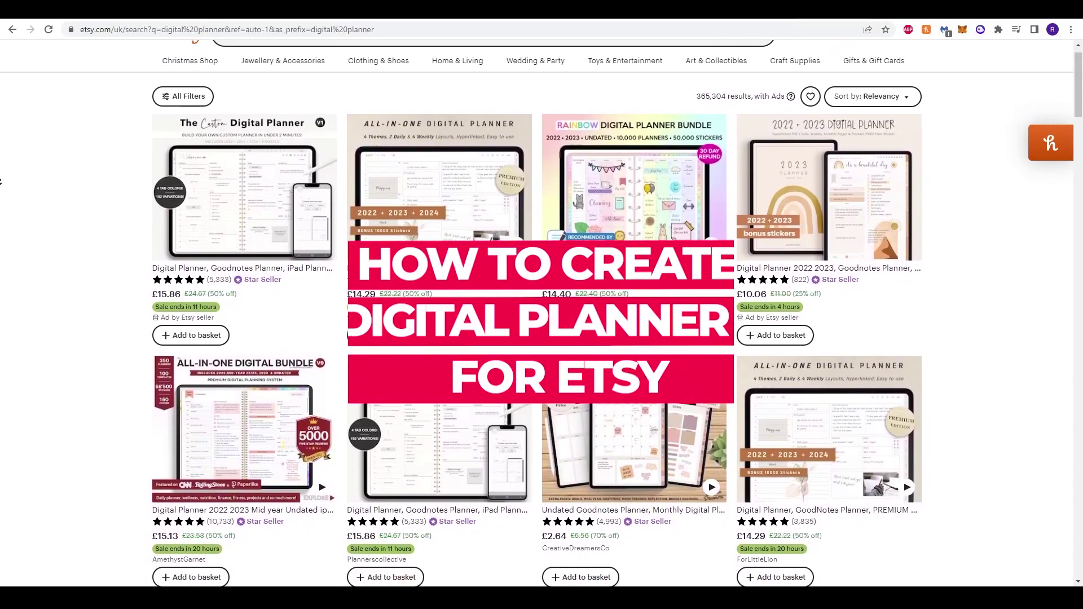
Step: Scroll through the open page, then switch over to the Canva home page
scroll(1, 180, "down", 2)
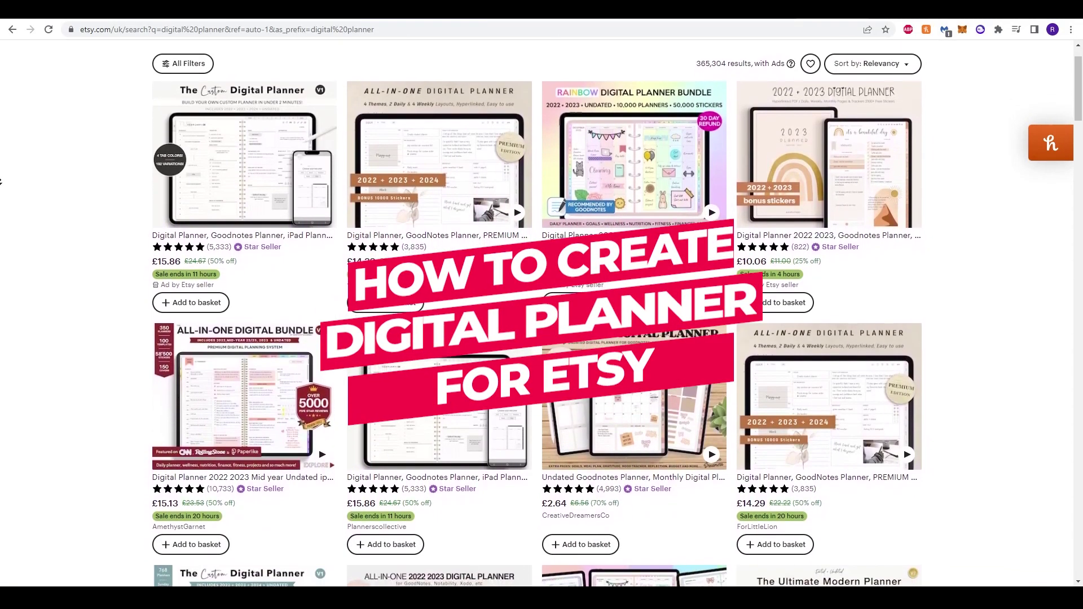
scroll(1, 181, "down", 1)
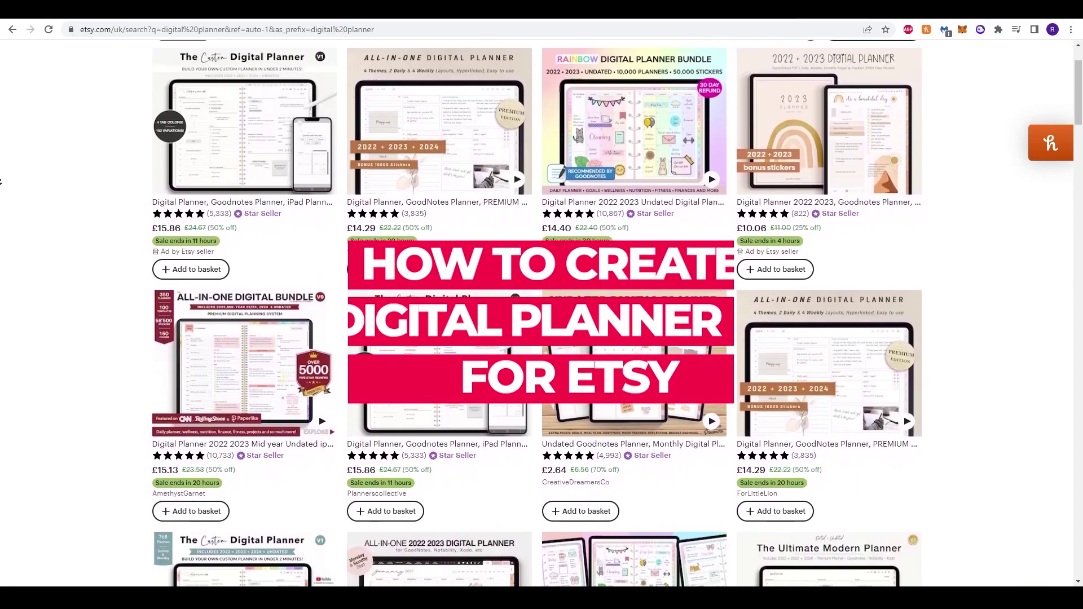
scroll(1, 181, "down", 1)
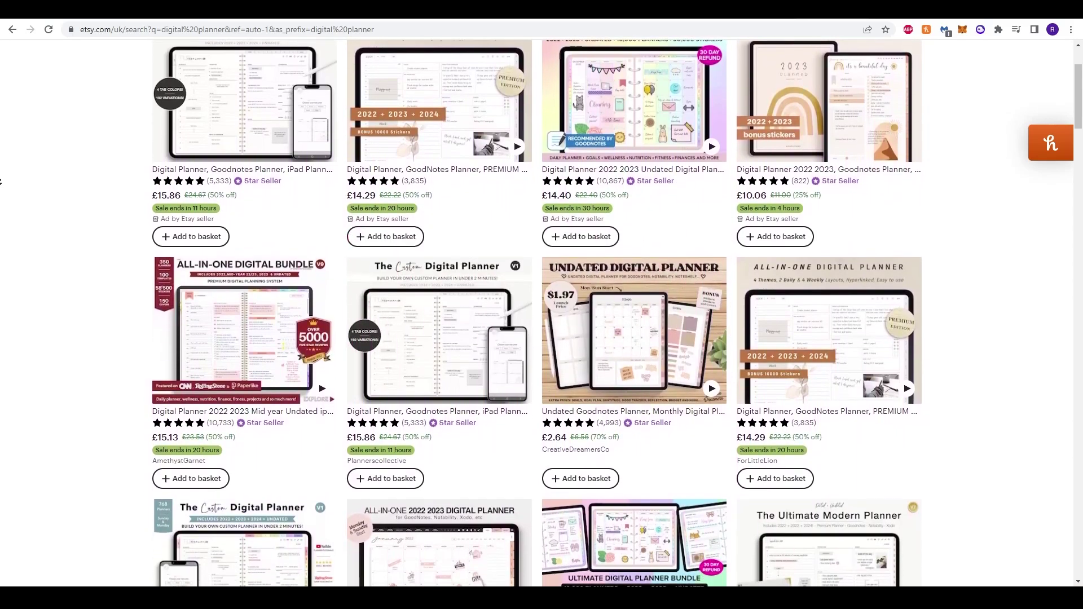
scroll(1, 181, "down", 1)
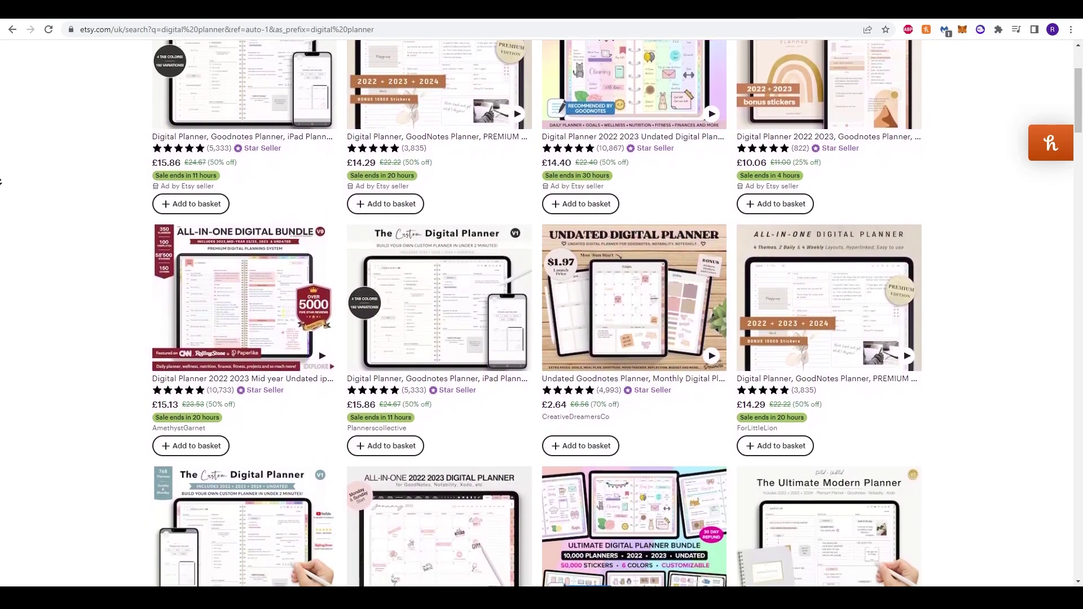
scroll(1, 181, "down", 1)
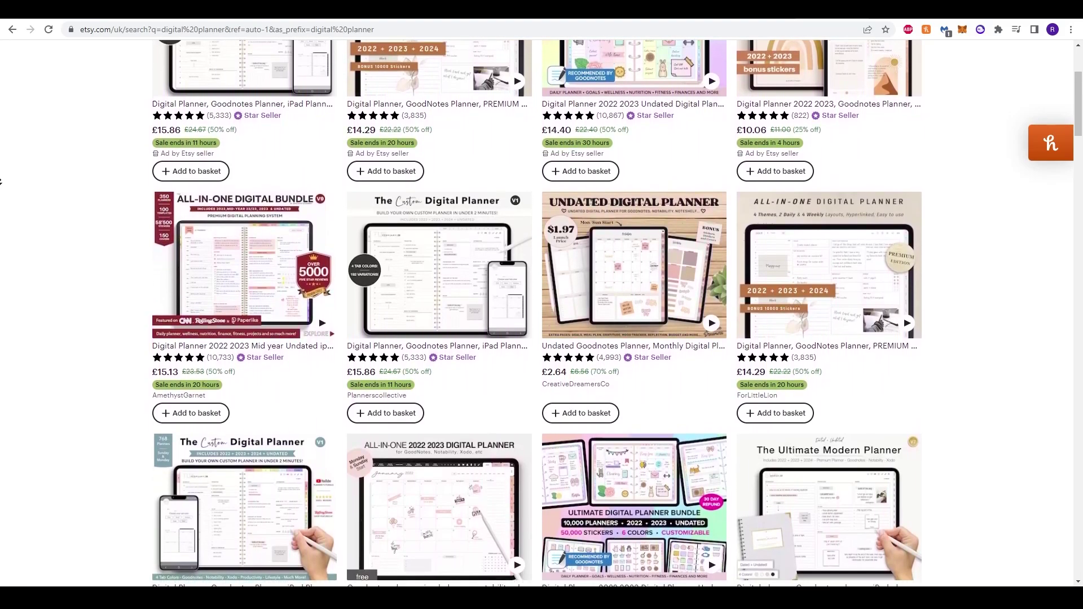
scroll(85, 280, "up", 4)
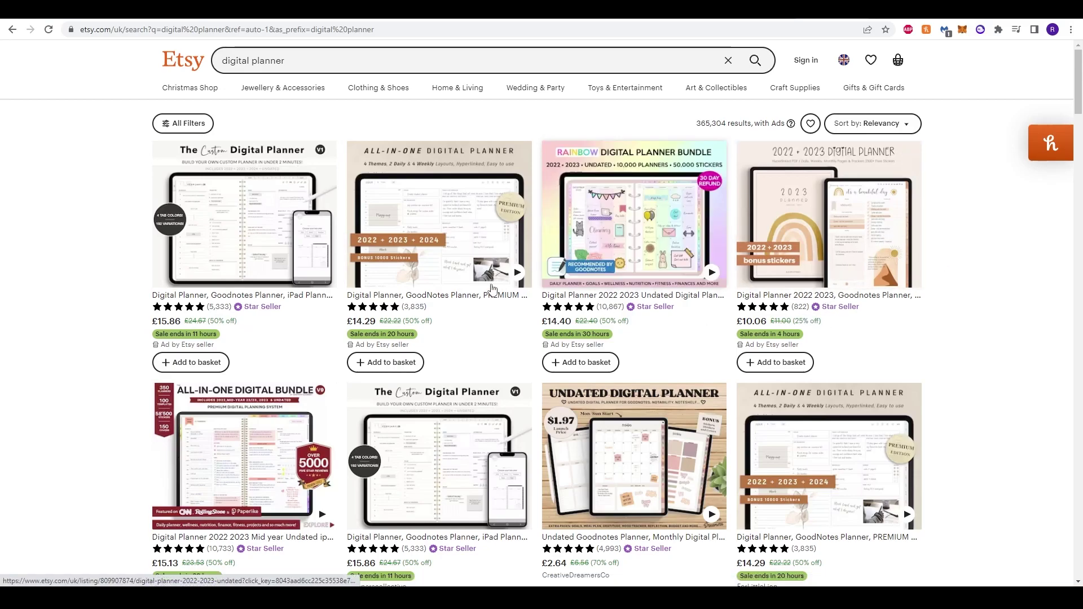
scroll(2, 353, "down", 2)
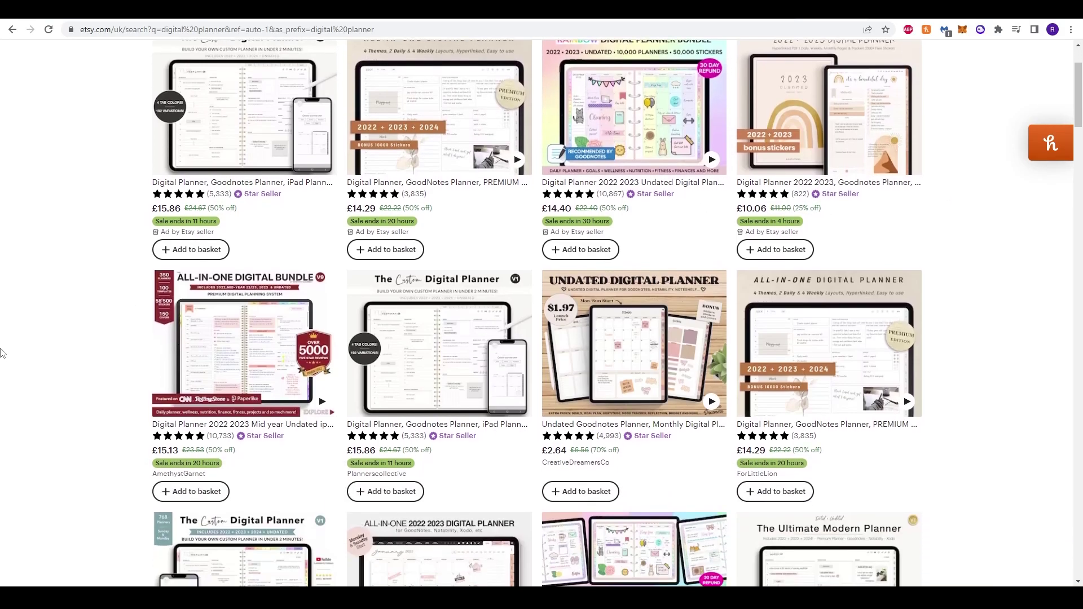
scroll(2, 352, "down", 2)
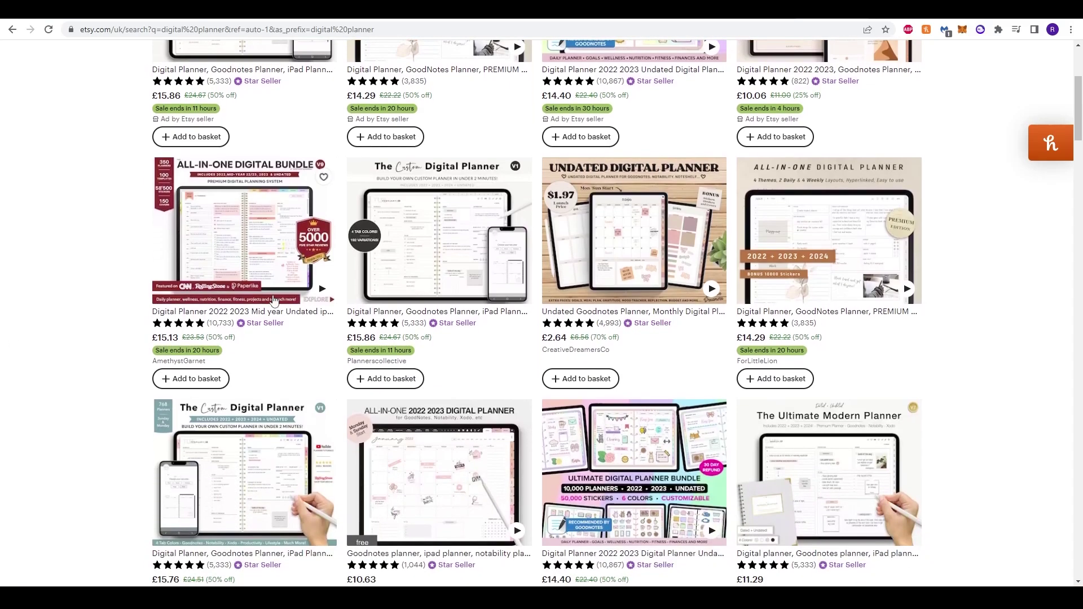
scroll(954, 350, "down", 2)
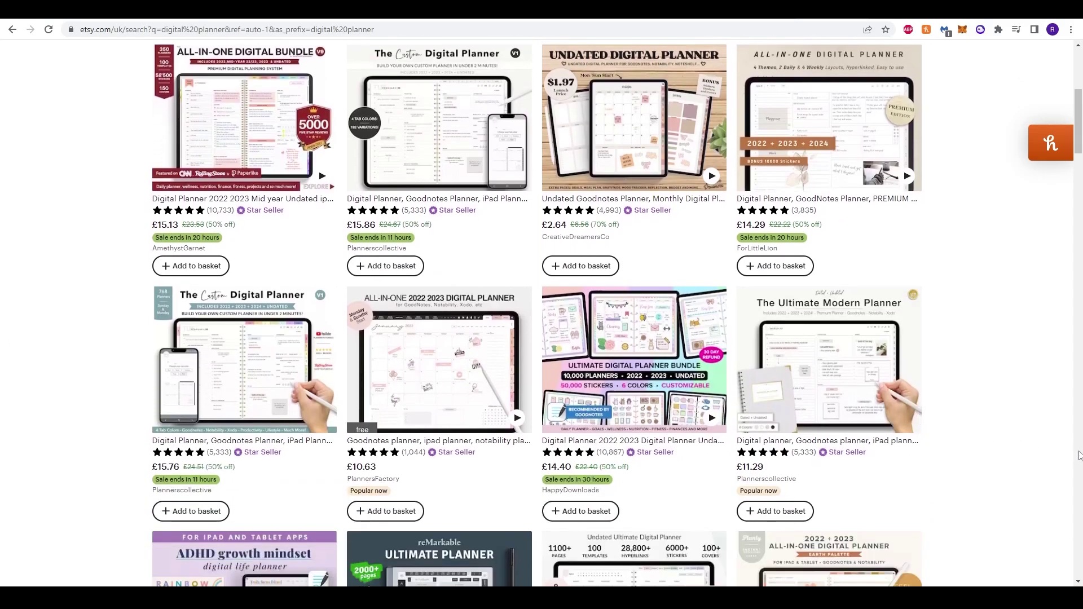
scroll(968, 430, "down", 3)
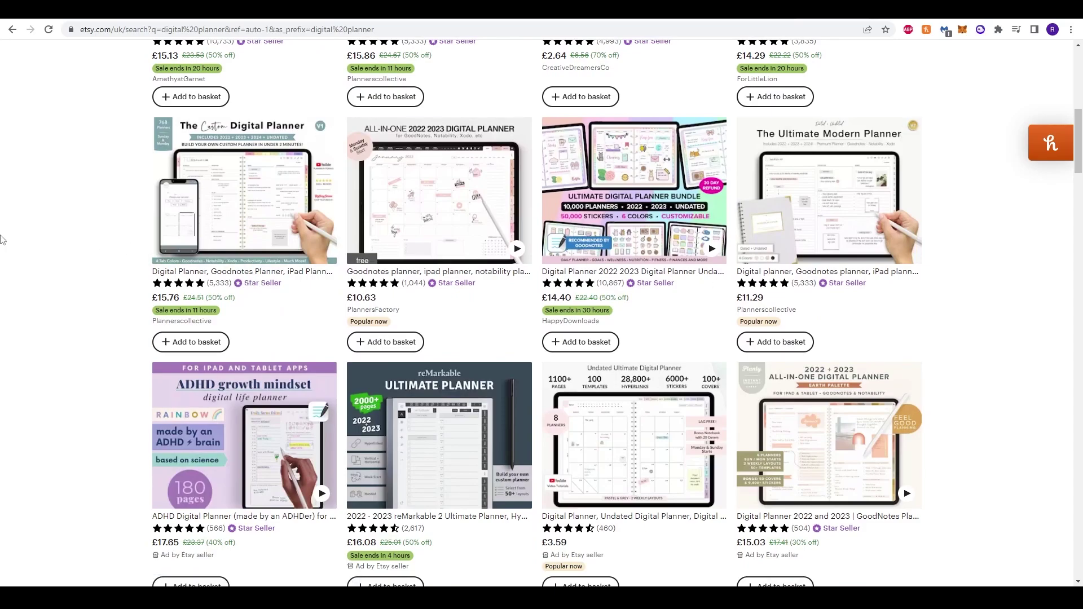
scroll(3, 239, "down", 3)
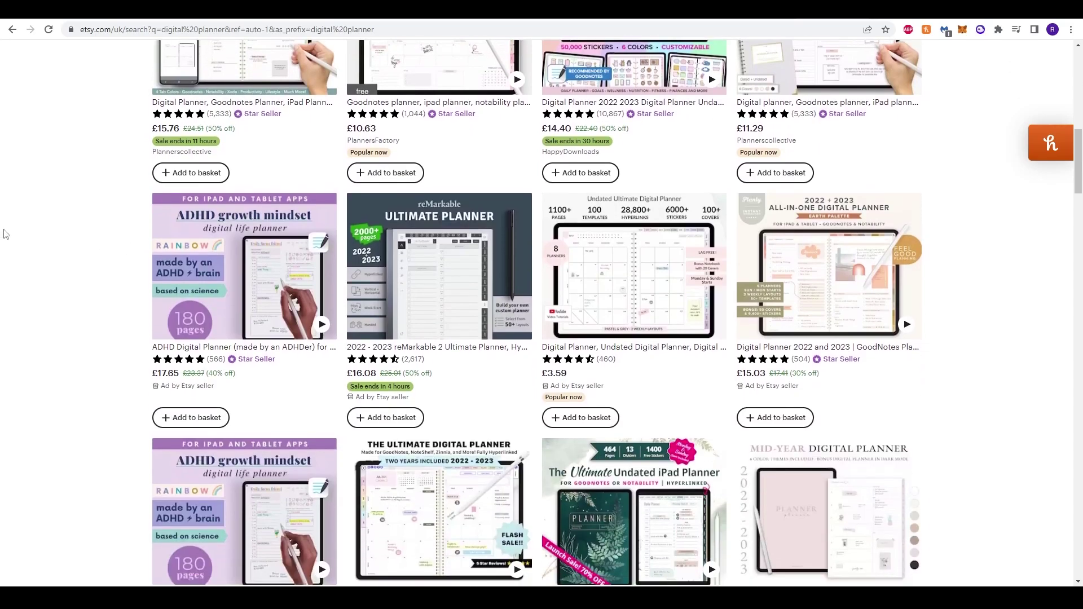
scroll(5, 234, "down", 2)
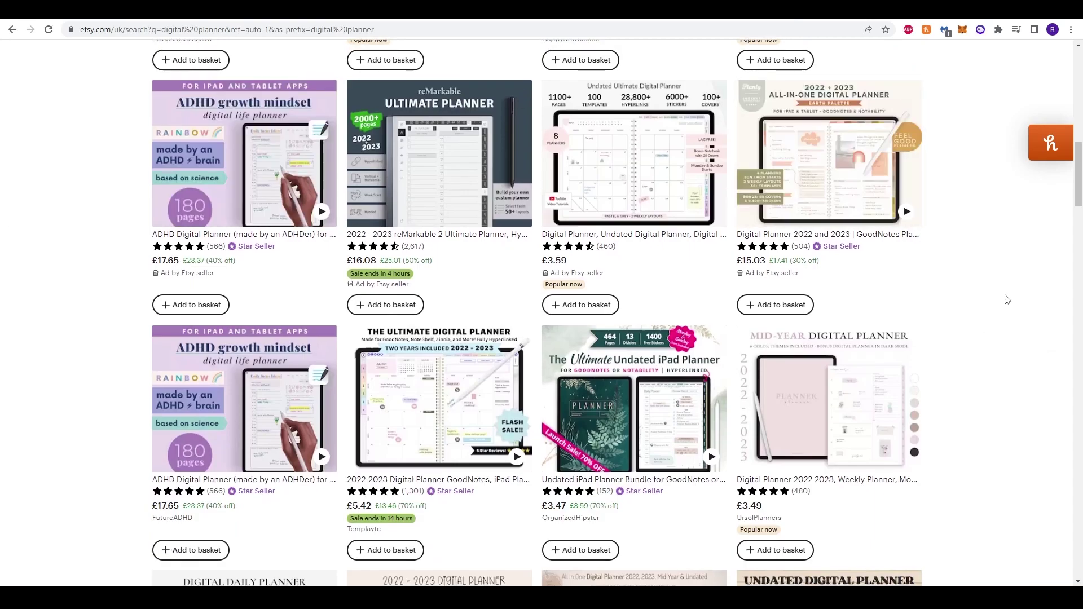
scroll(1008, 300, "down", 7)
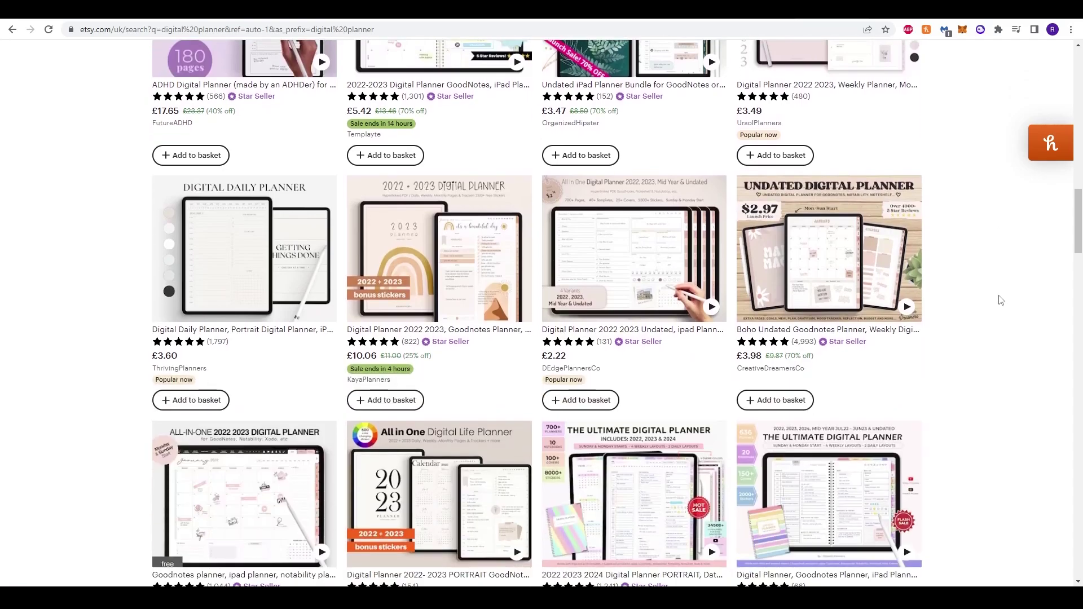
key("ctrl+Tab")
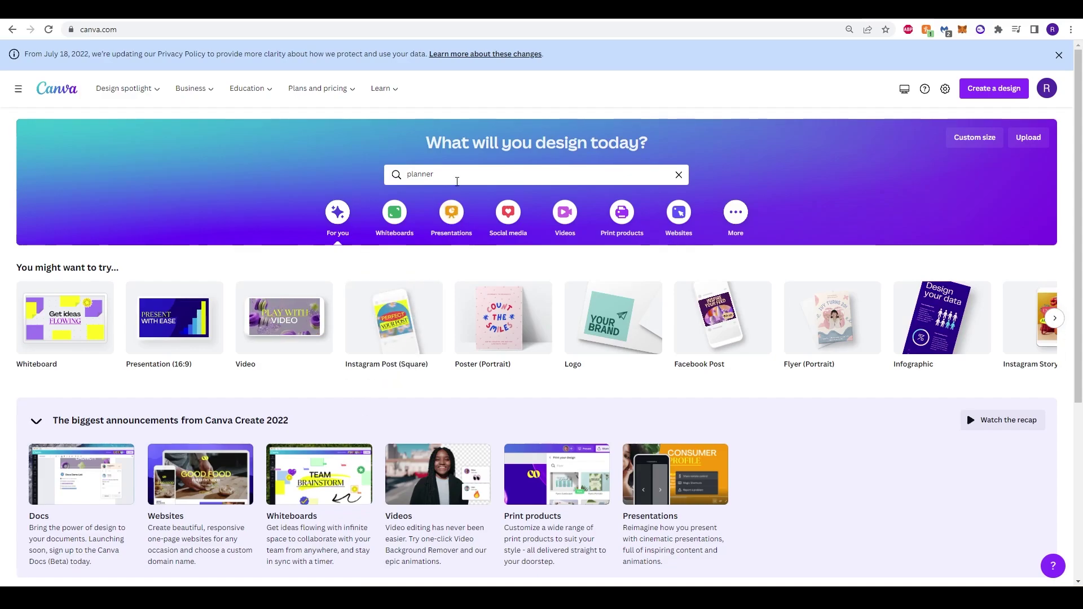
Step: Search for 'planner', compare Projects and Templates, and show all template results
left_click(457, 177)
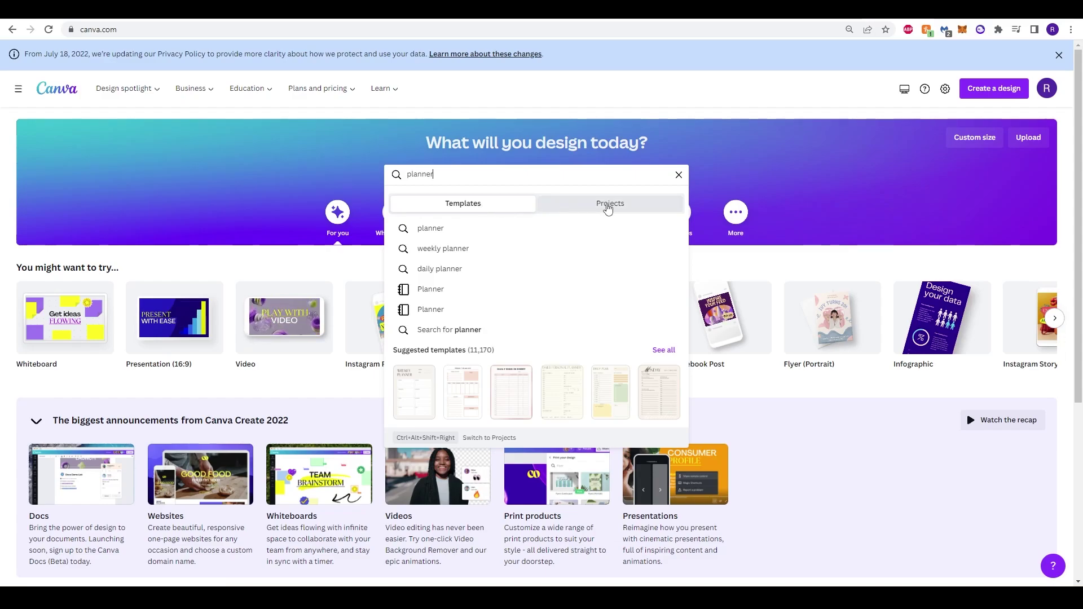
left_click(608, 207)
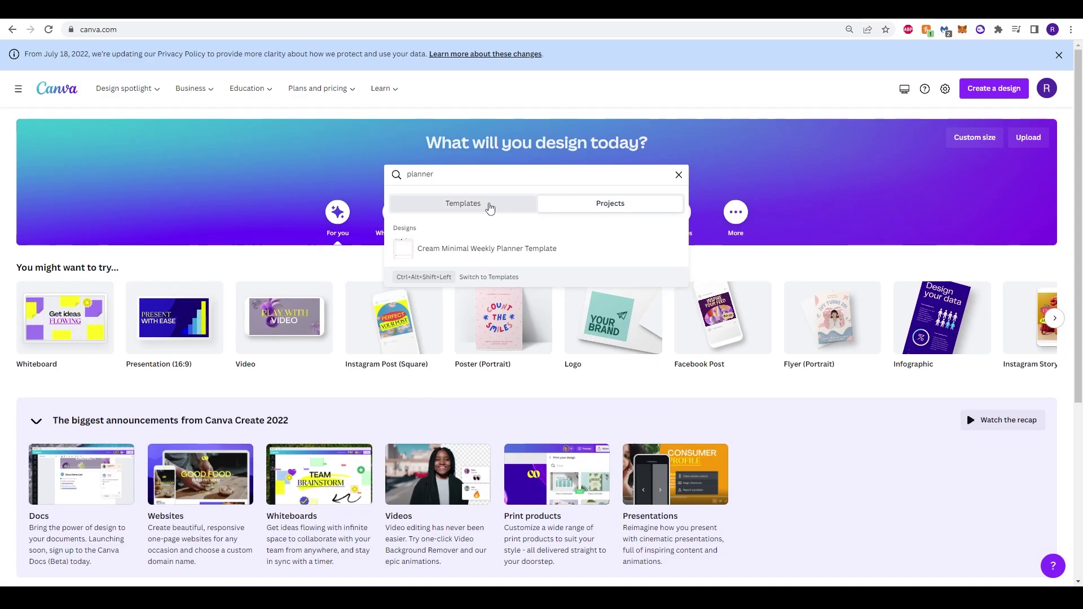
left_click(489, 207)
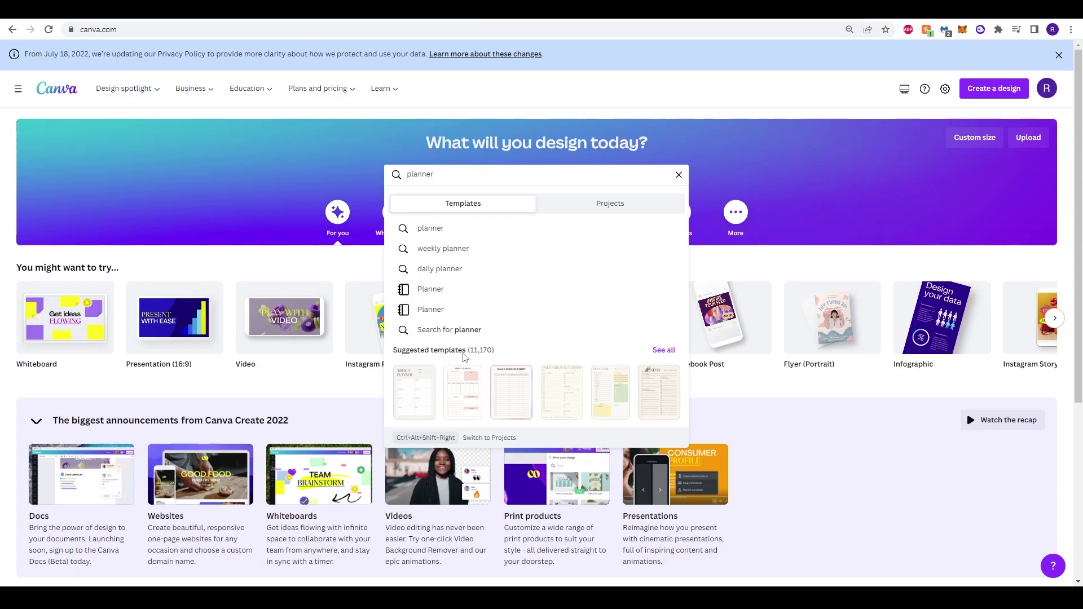
left_click(668, 351)
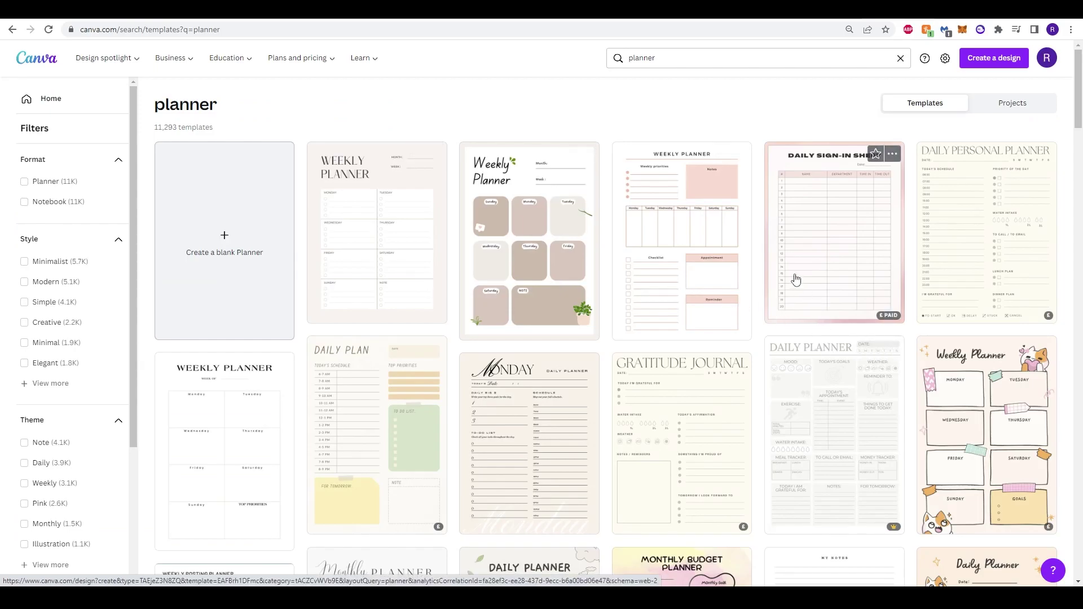
scroll(794, 279, "down", 3)
scroll(564, 313, "down", 1)
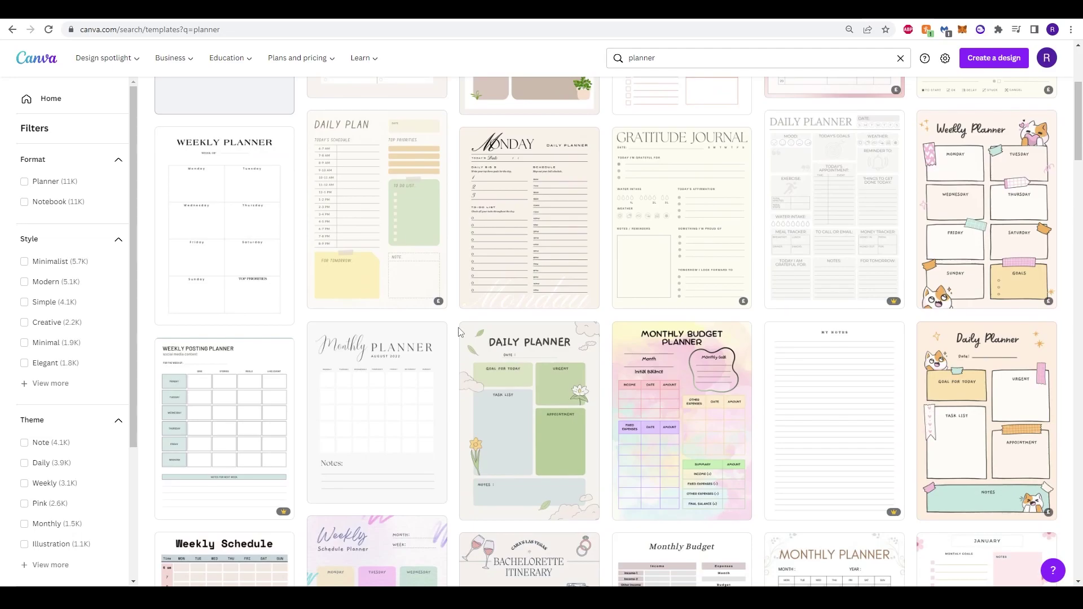
scroll(459, 332, "down", 6)
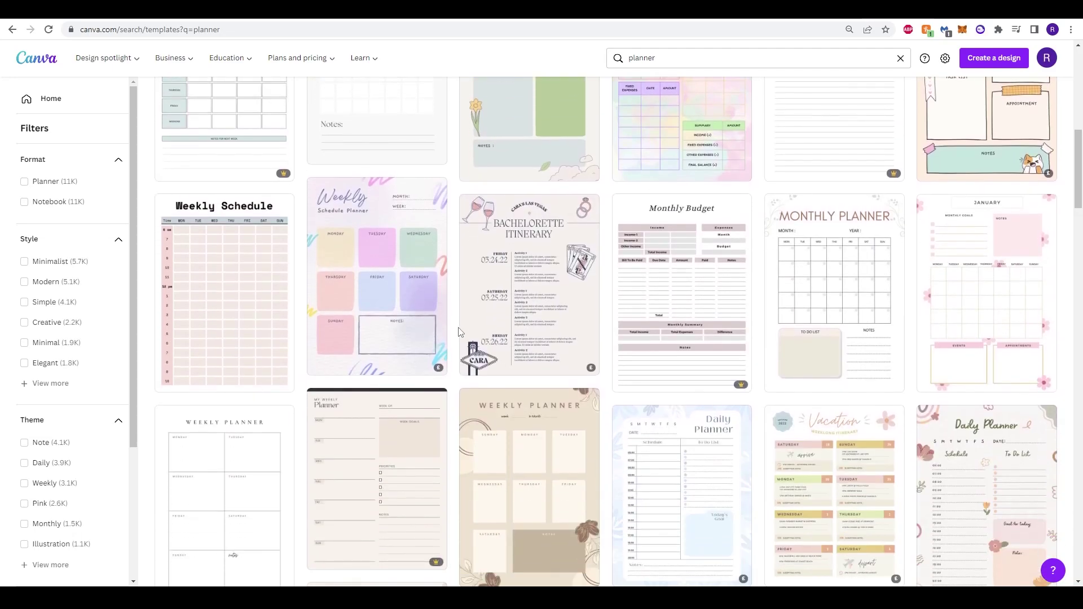
scroll(459, 322, "down", 6)
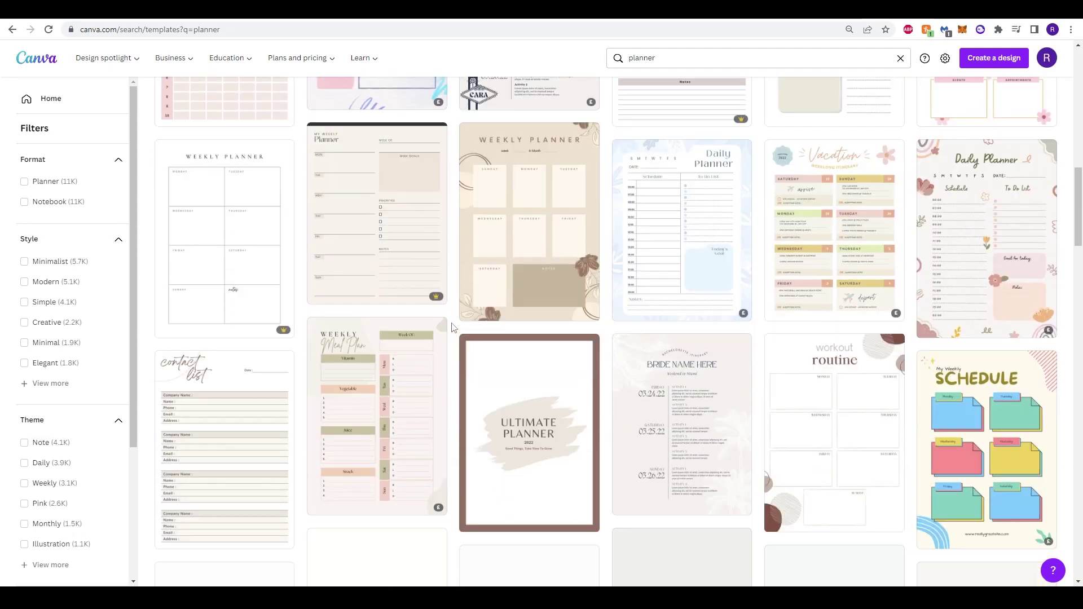
scroll(456, 327, "up", 15)
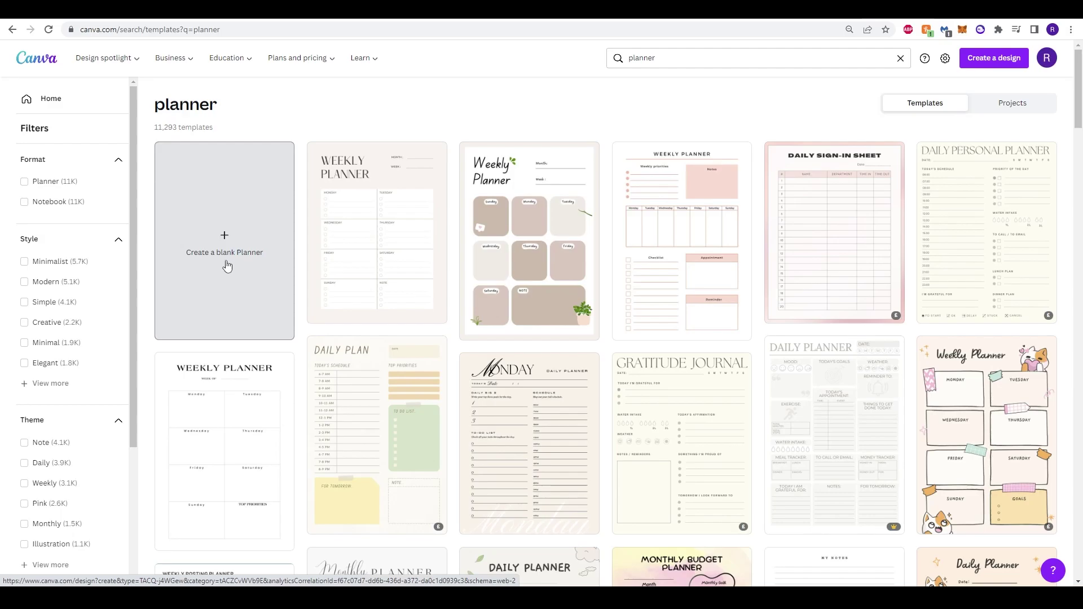
Step: Start a new blank A4 planner design and dismiss the introductory tour
left_click(227, 265)
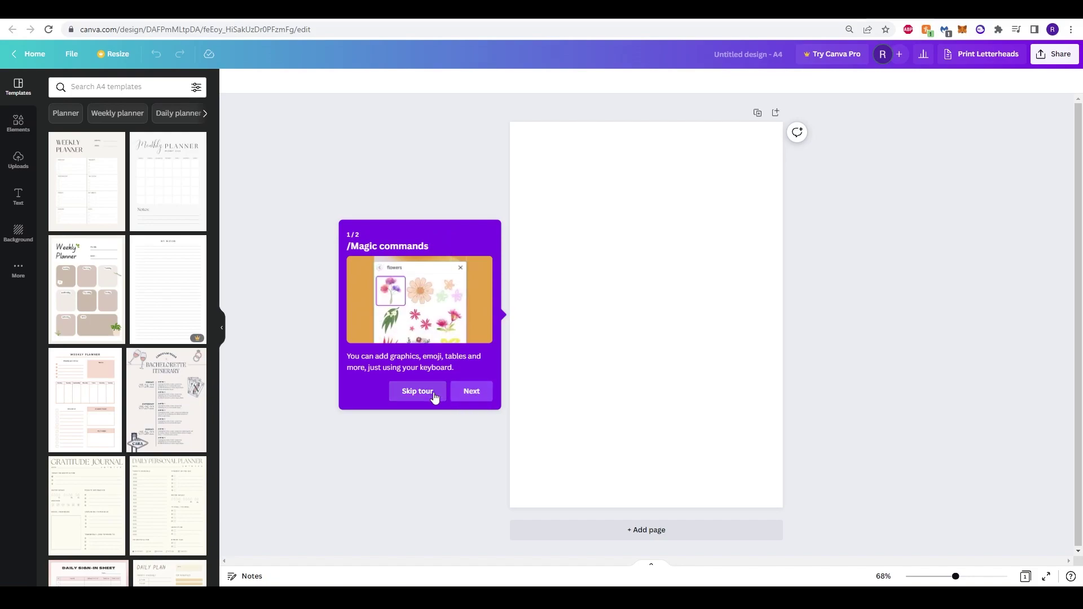
left_click(474, 393)
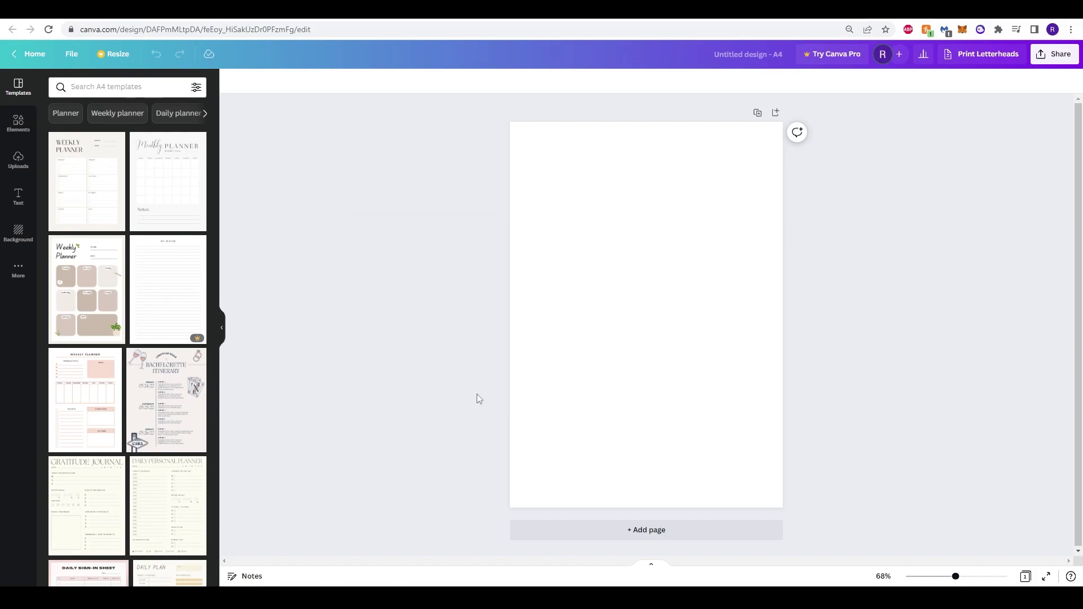
left_click(472, 346)
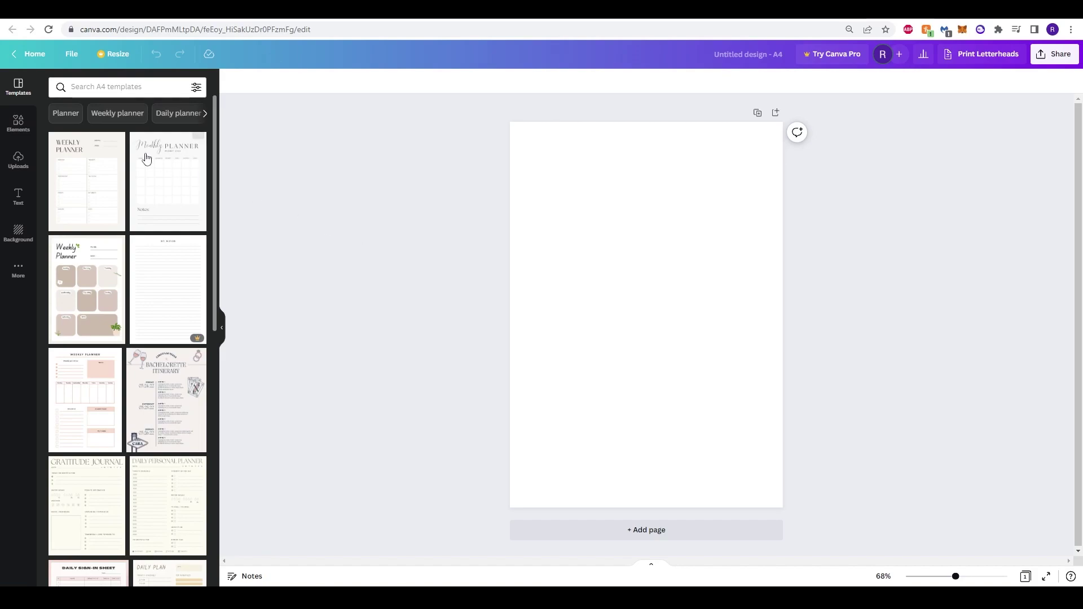
Step: Browse the Elements, Uploads, Text and More panels, ending on the Background library
left_click(15, 122)
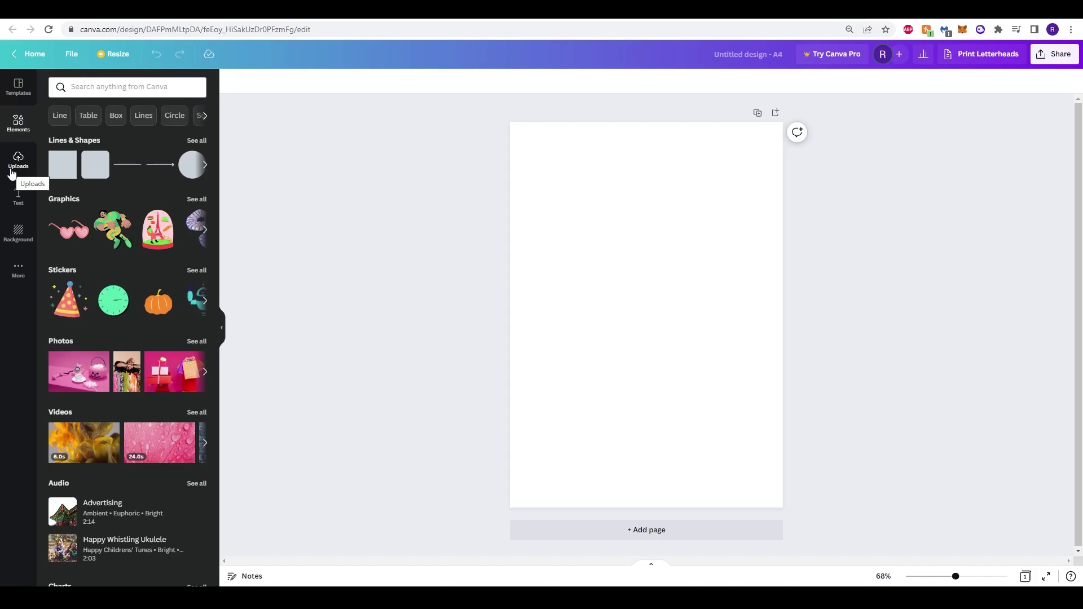
left_click(17, 168)
left_click(18, 198)
left_click(16, 240)
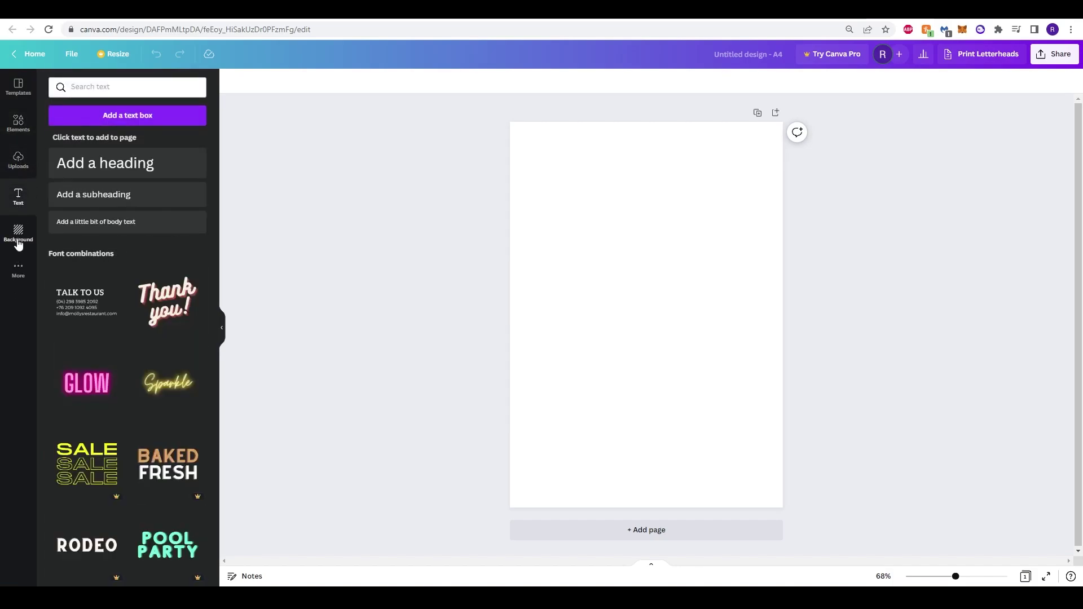
left_click(19, 279)
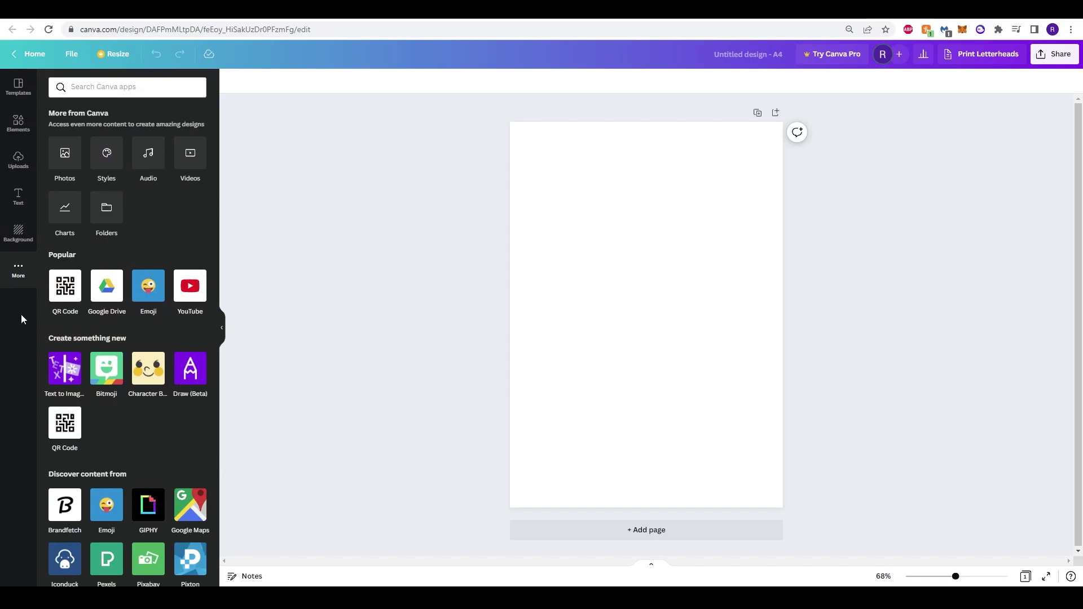
left_click(18, 233)
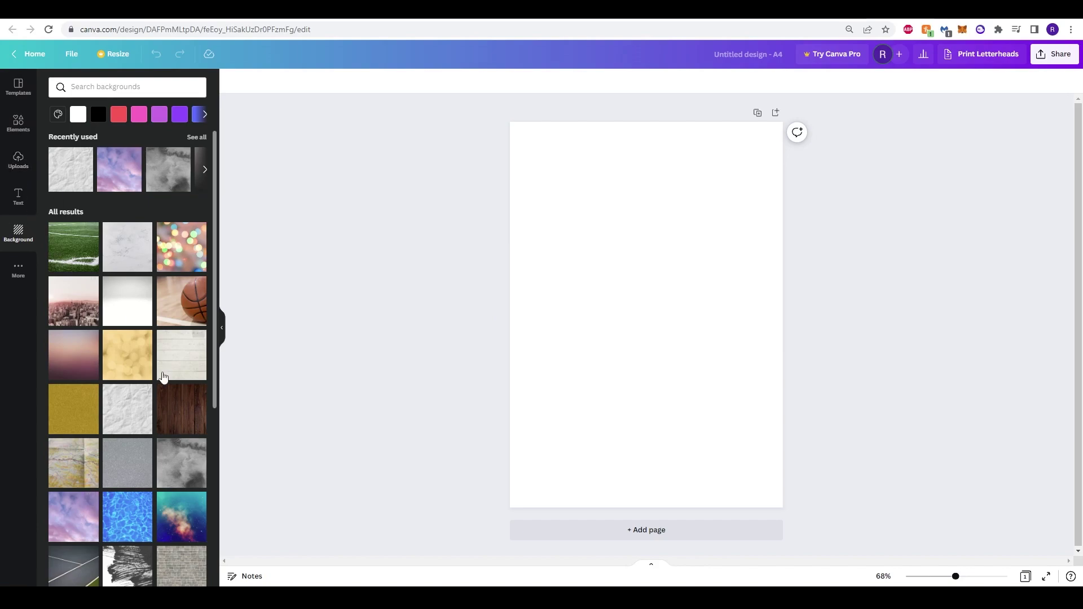
Step: Search the background library for 'paper'
scroll(140, 473, "down", 3)
scroll(139, 472, "down", 7)
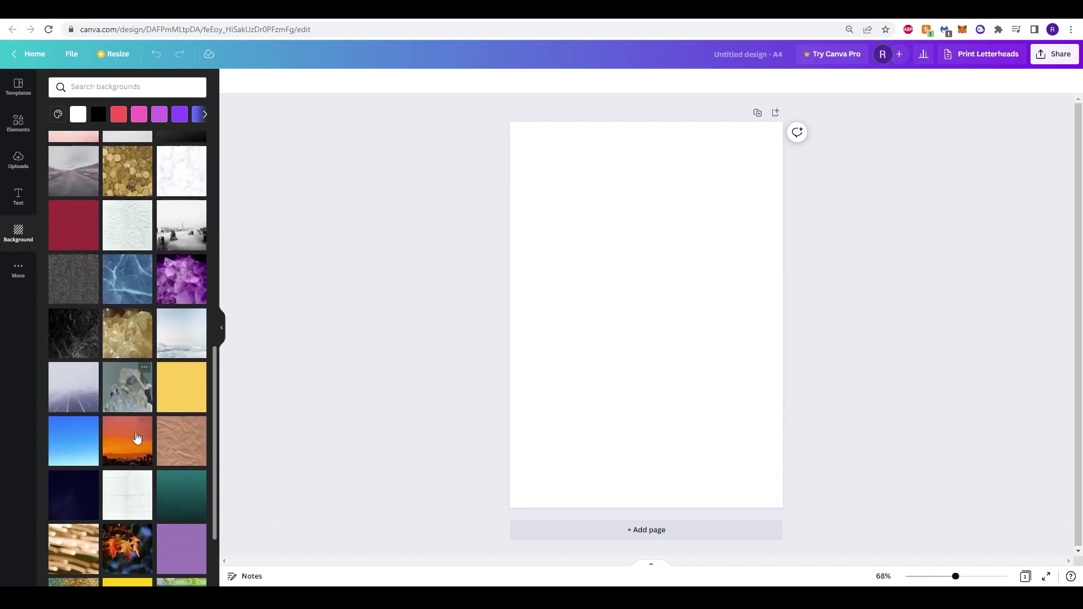
scroll(135, 476, "down", 2)
scroll(120, 460, "down", 2)
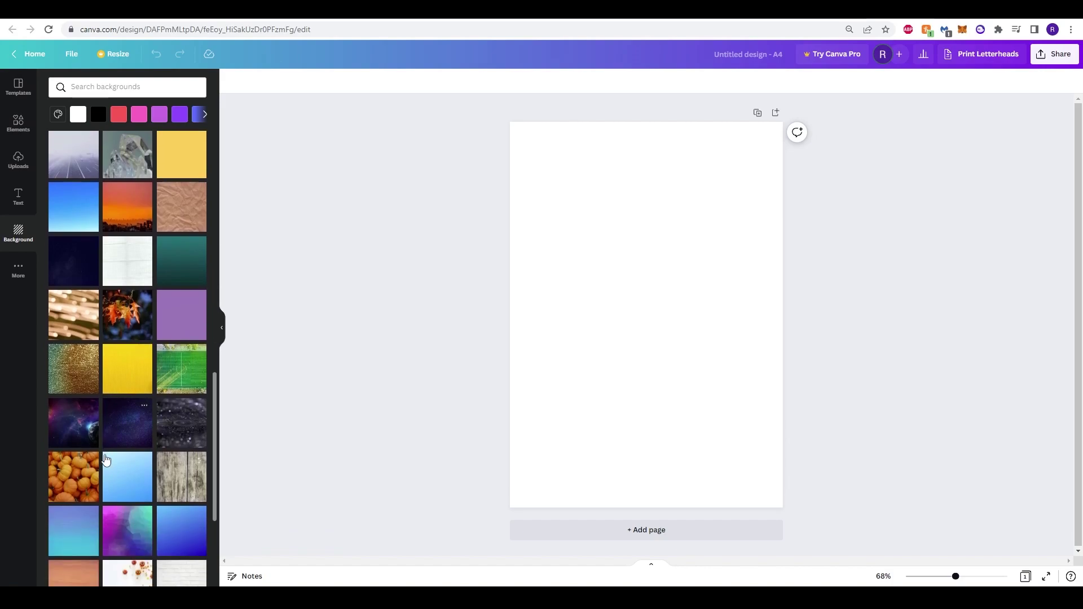
left_click(126, 86)
type("paper")
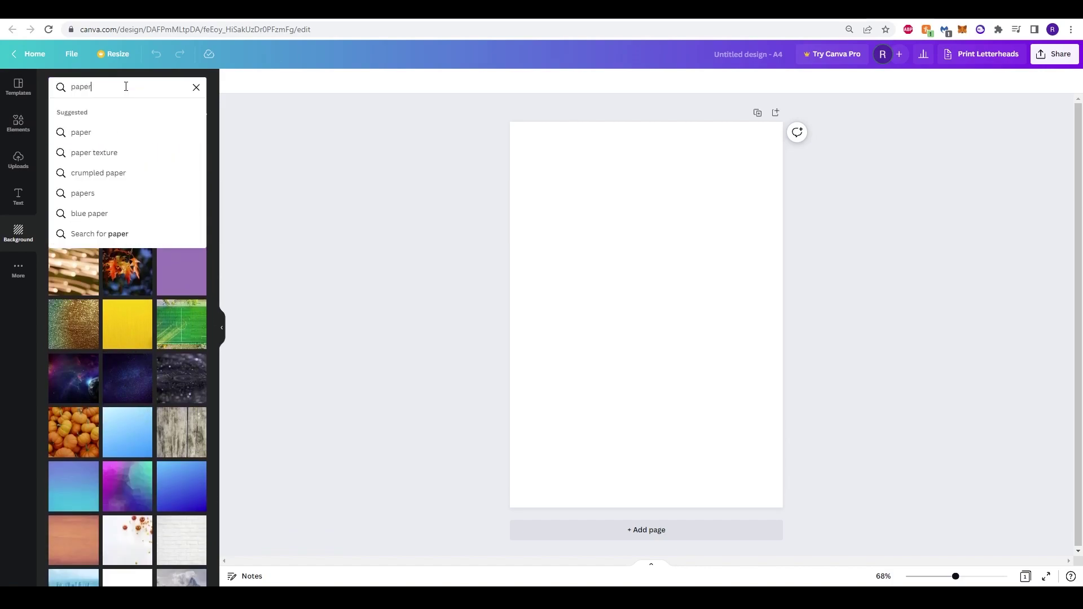
key("Return")
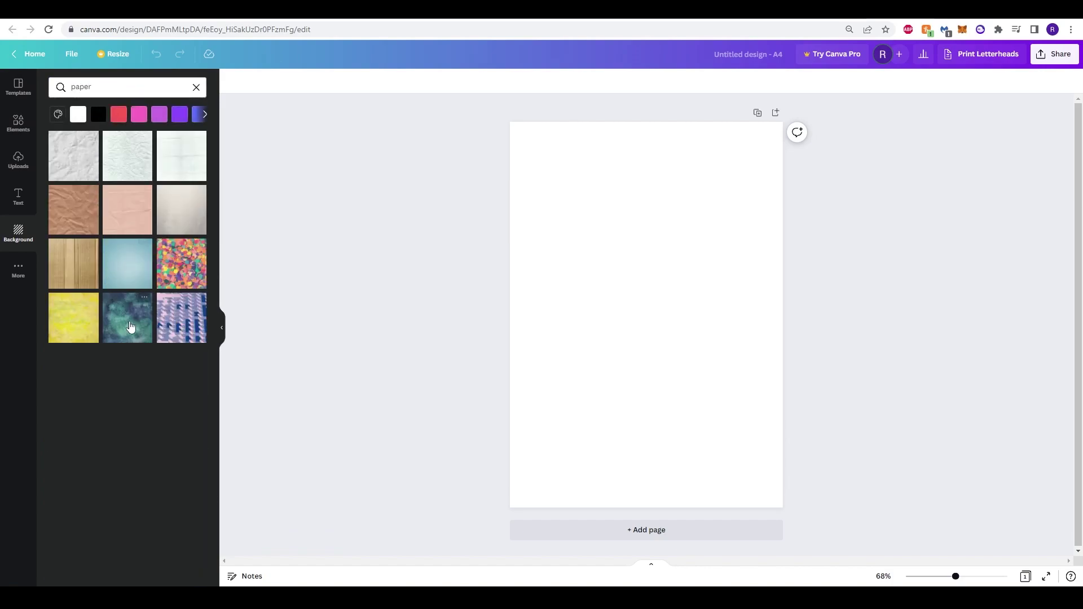
Step: Try the purple-and-blue pattern and crumpled-paper backgrounds, delete them, and clear the search
left_click(171, 323)
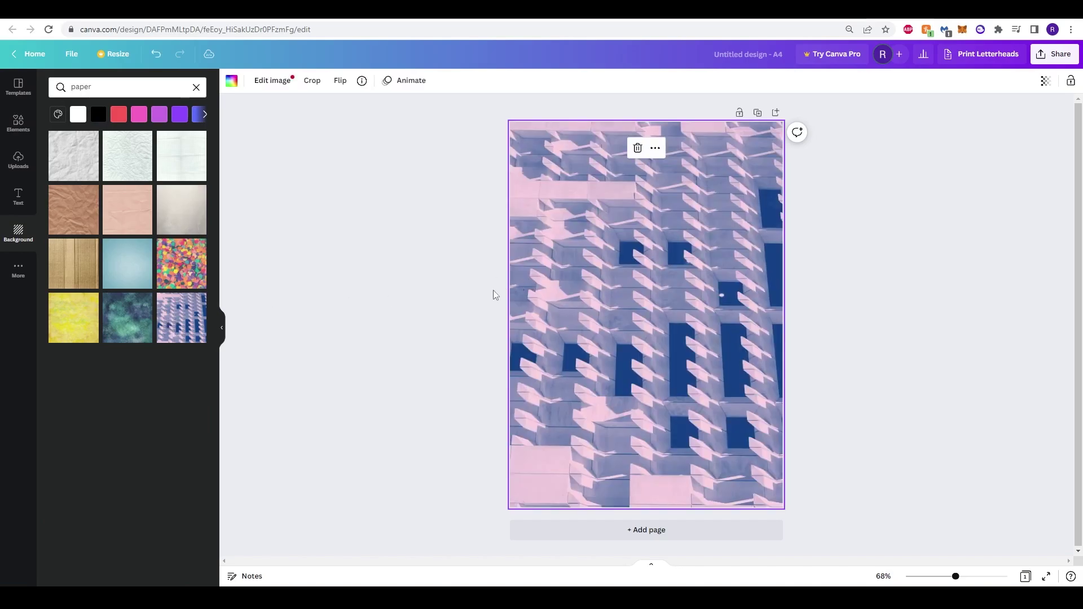
key("Escape")
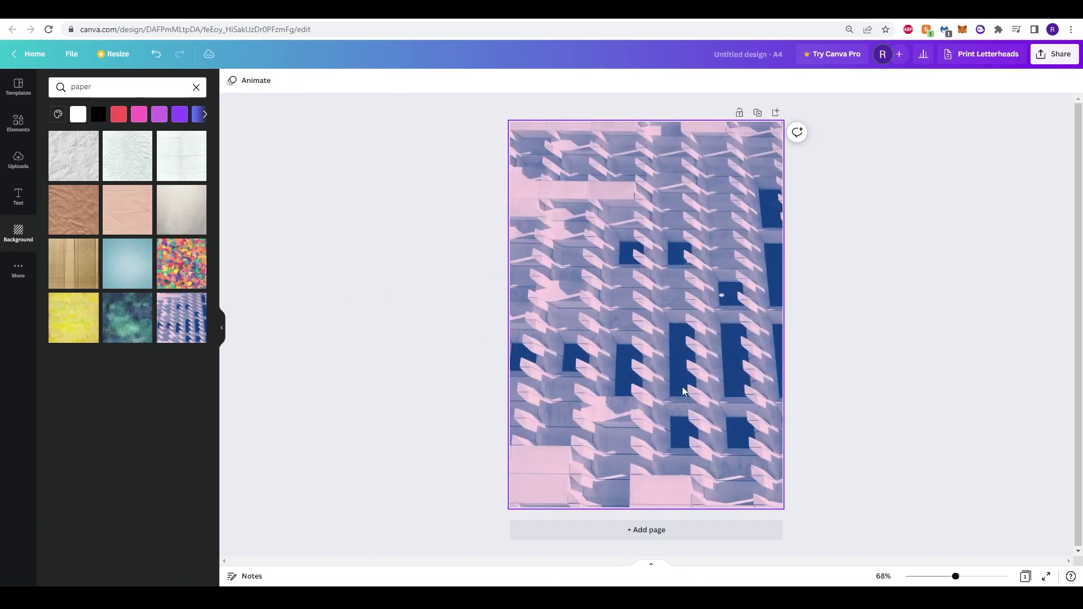
left_click(570, 244)
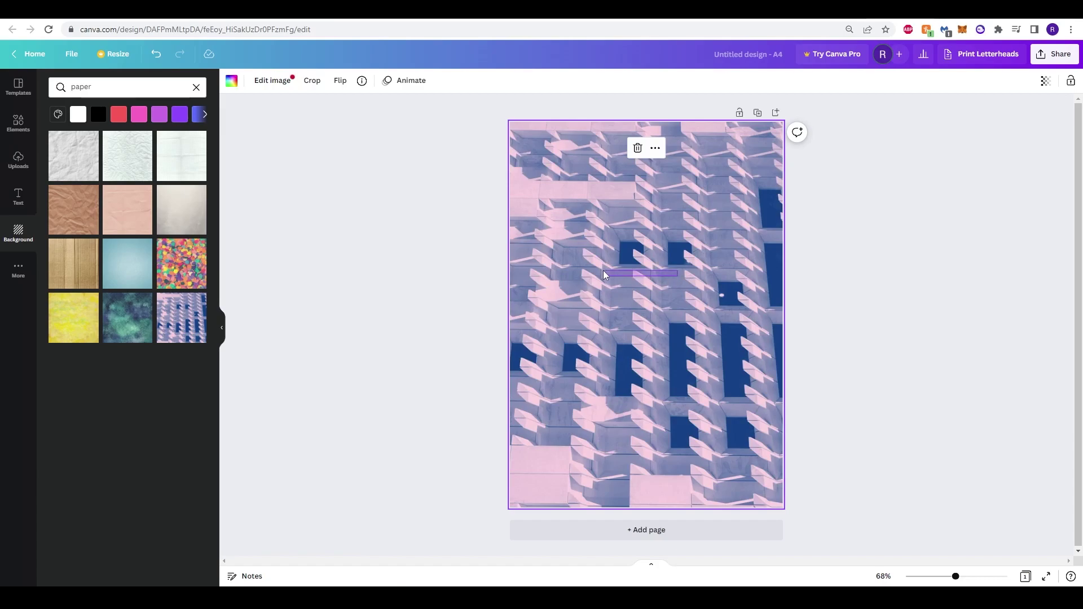
left_click_drag(604, 275, 615, 271)
left_click(691, 352)
key("Delete")
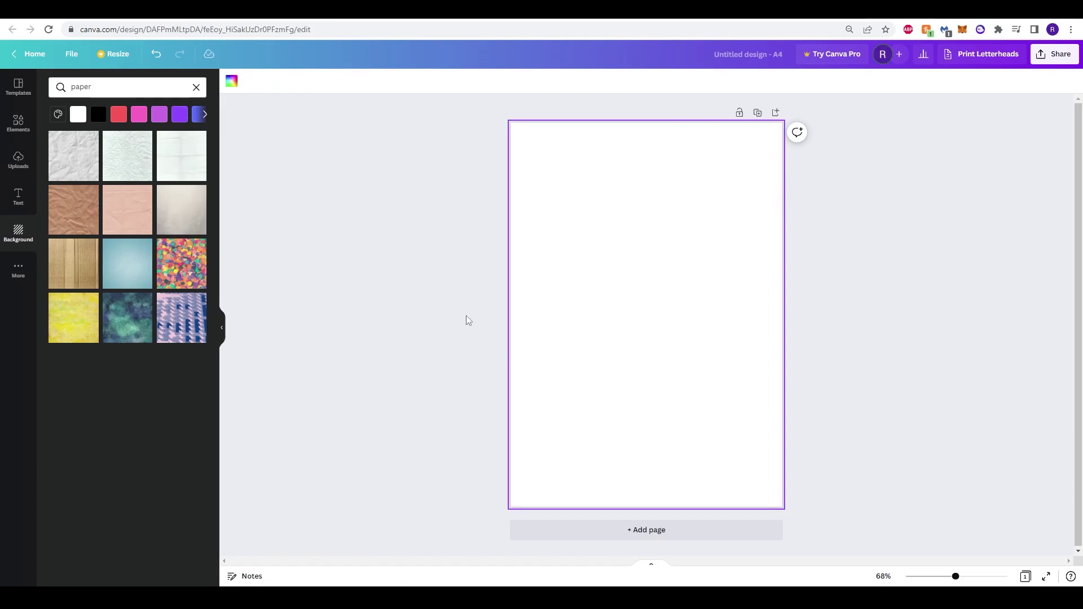
key("ctrl+z")
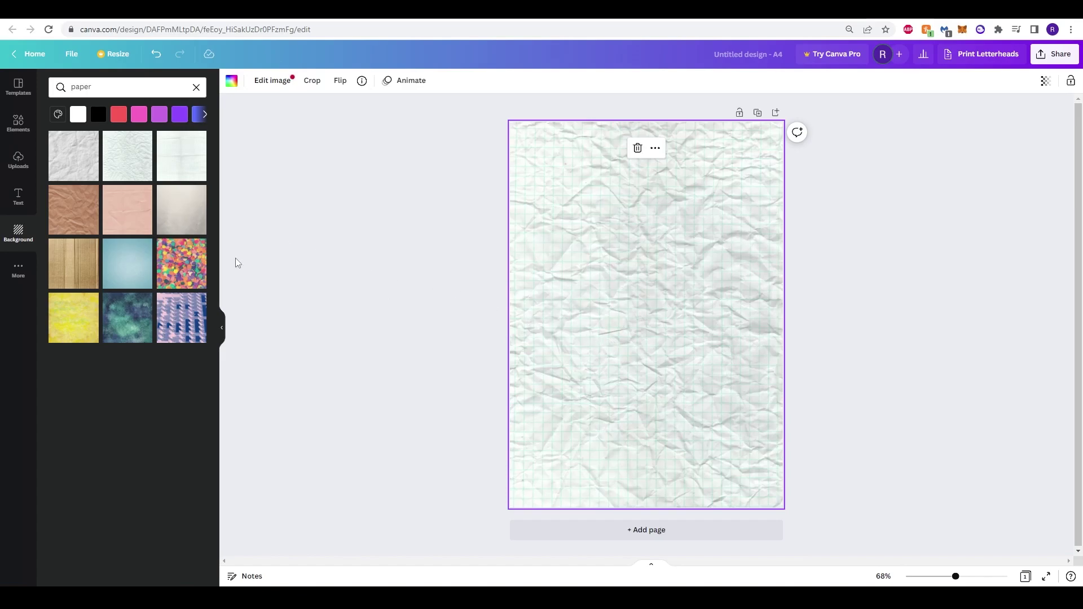
key("Delete")
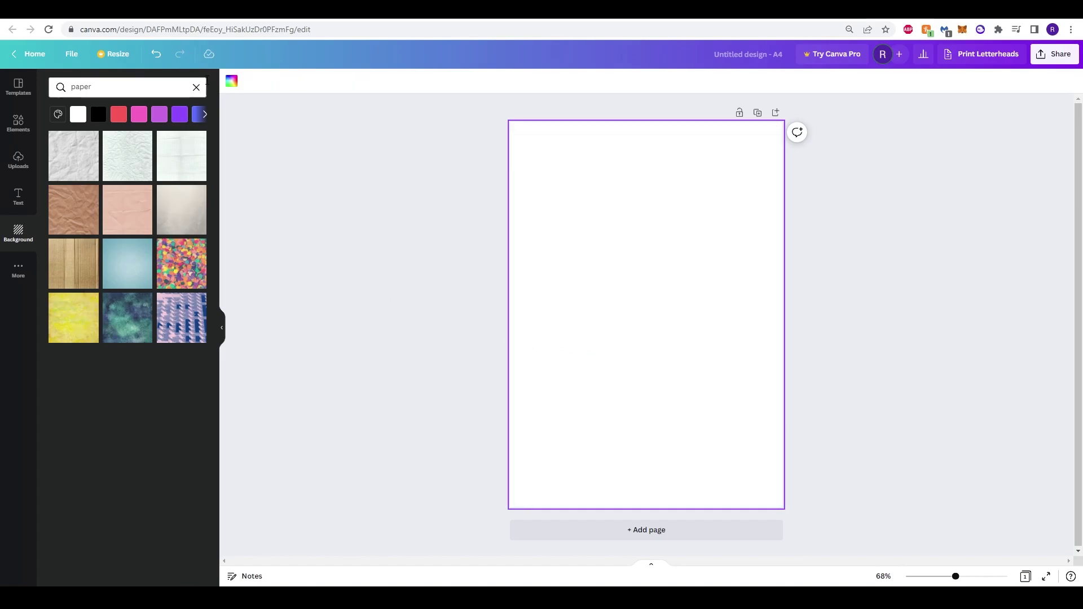
left_click(197, 88)
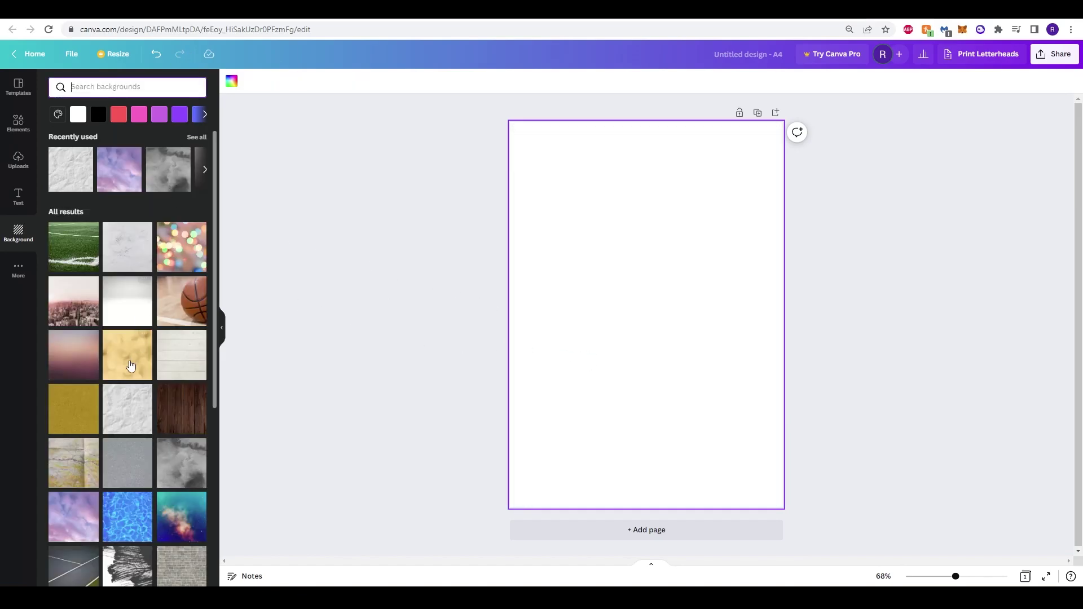
Step: Apply the purple clouds background and view its £1.98 watermark-removal purchase offer
left_click(112, 174)
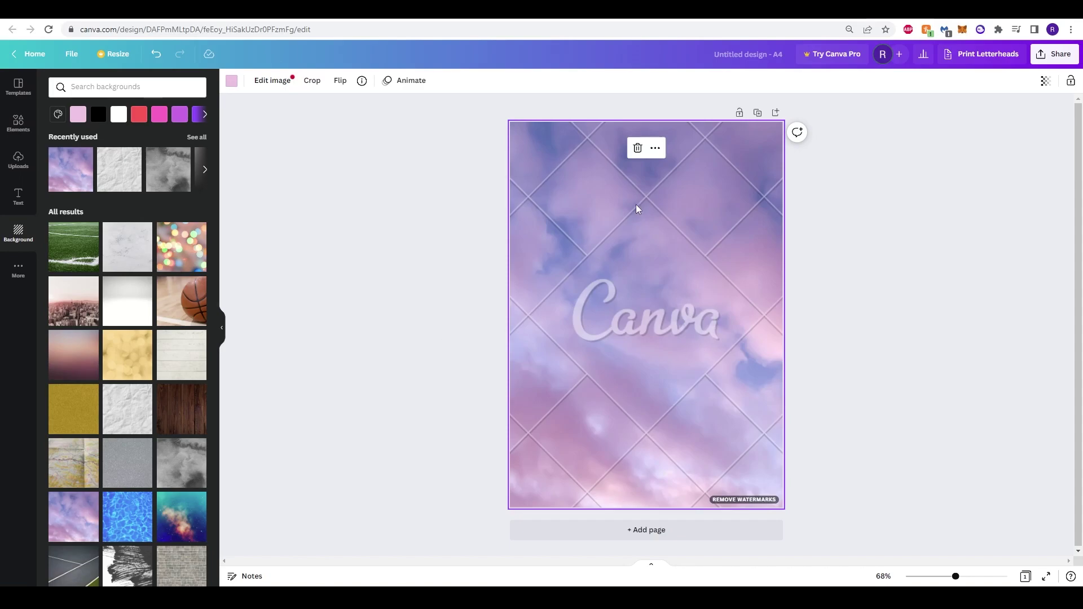
left_click(638, 148)
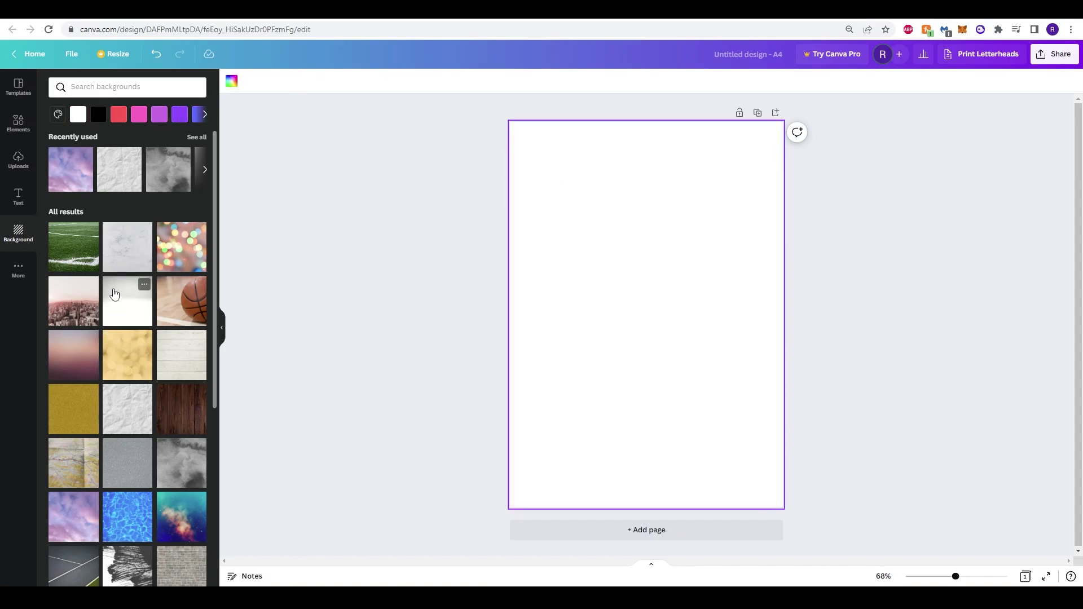
scroll(91, 298, "down", 4)
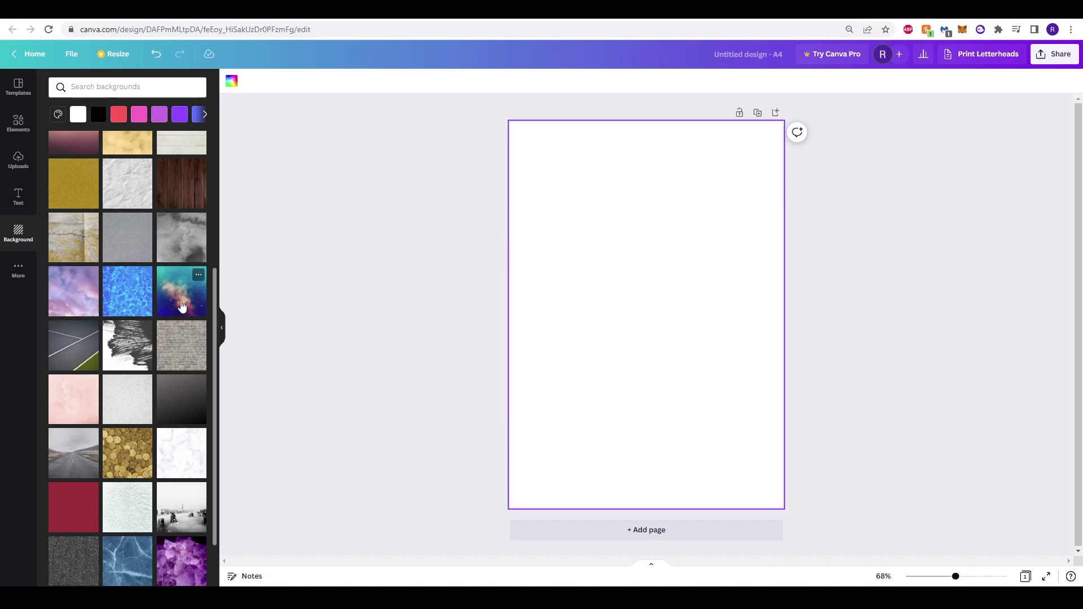
scroll(182, 305, "up", 5)
scroll(107, 352, "down", 4)
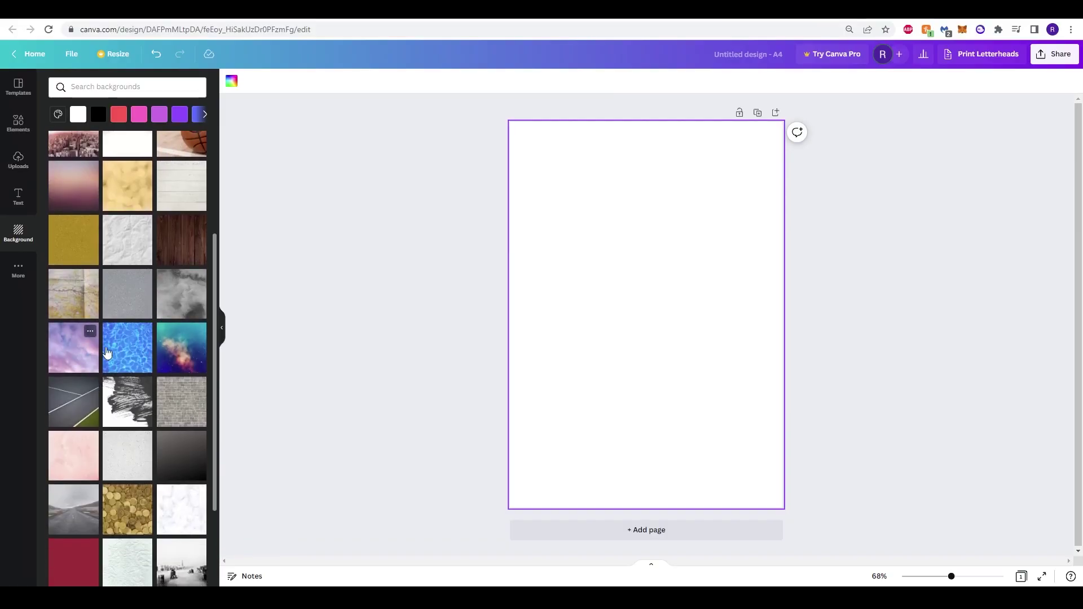
left_click(74, 347)
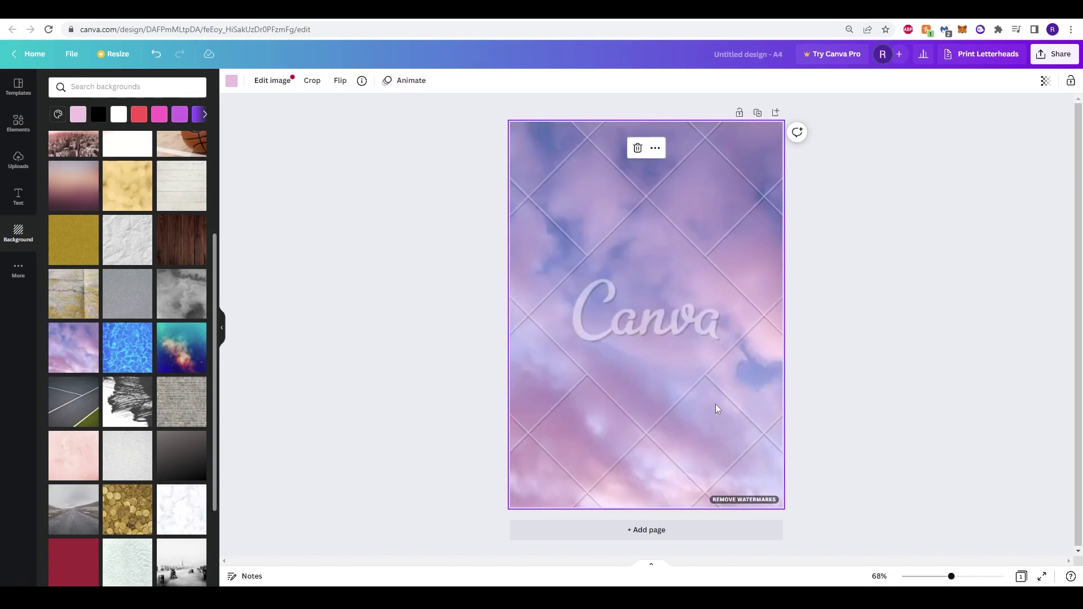
left_click(740, 500)
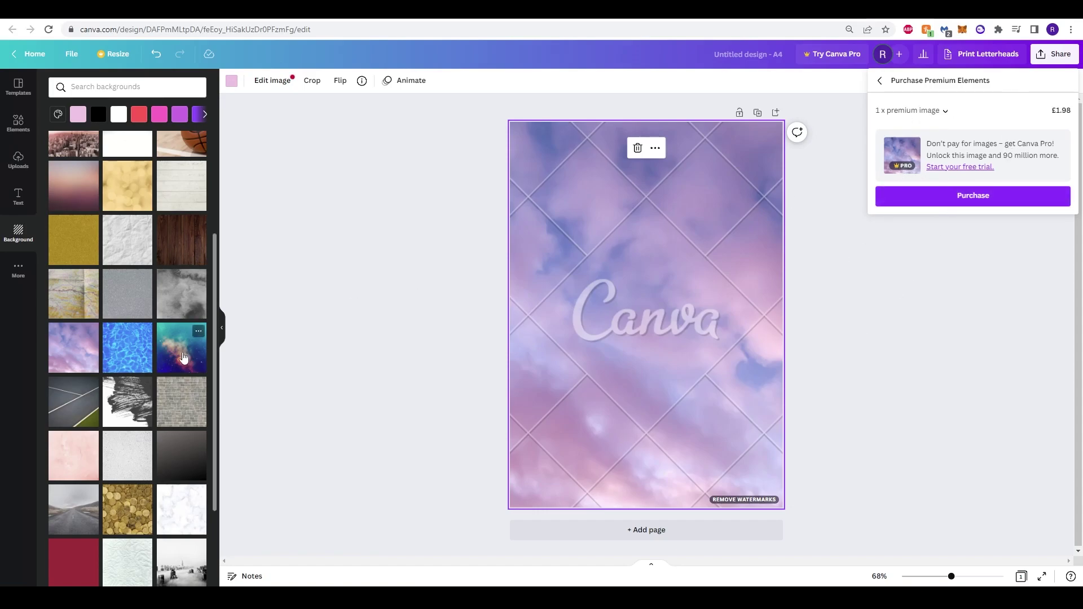
scroll(169, 351, "down", 3)
scroll(148, 425, "up", 6)
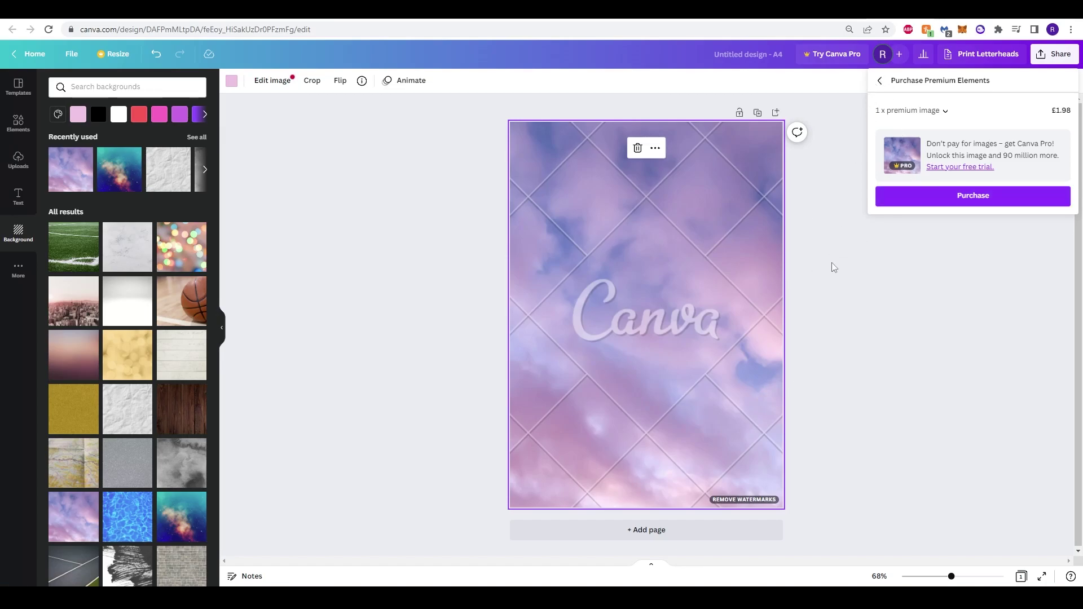
Step: Delete the clouds image and try violet and dark red background colours
left_click(669, 326)
key("Delete")
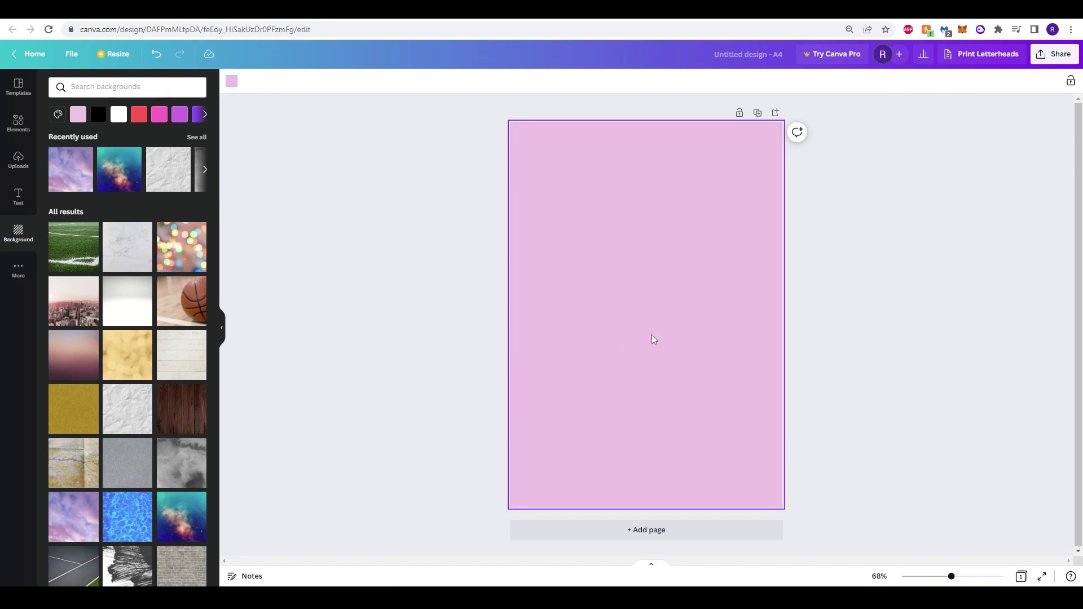
key("Delete")
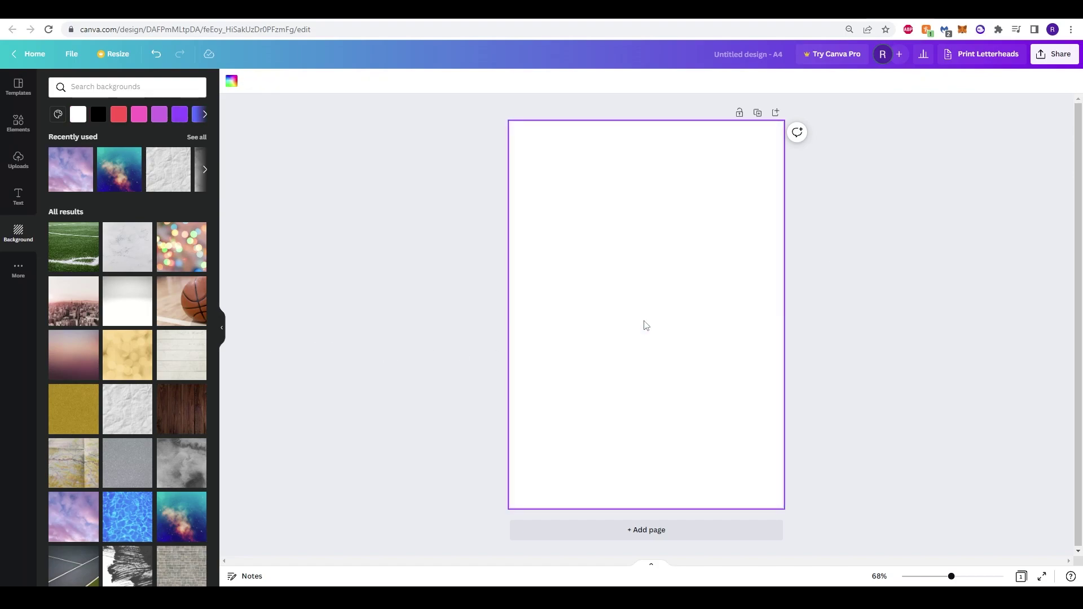
left_click(159, 114)
left_click(58, 116)
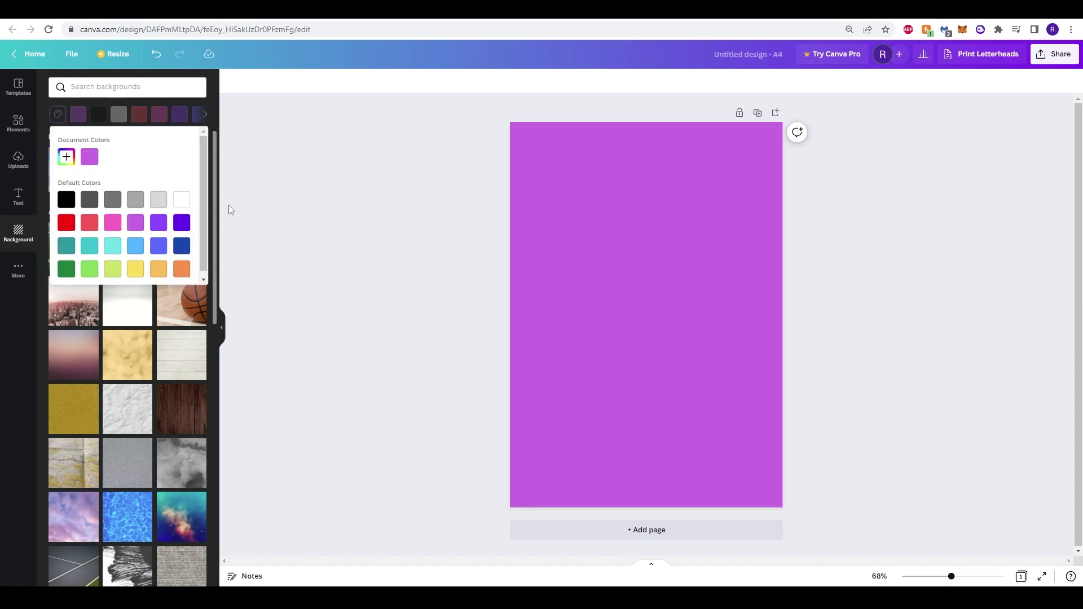
left_click(62, 158)
mouse_move(104, 207)
left_mouse_down()
mouse_move(162, 198)
mouse_move(172, 210)
mouse_move(98, 186)
mouse_move(111, 194)
left_mouse_up()
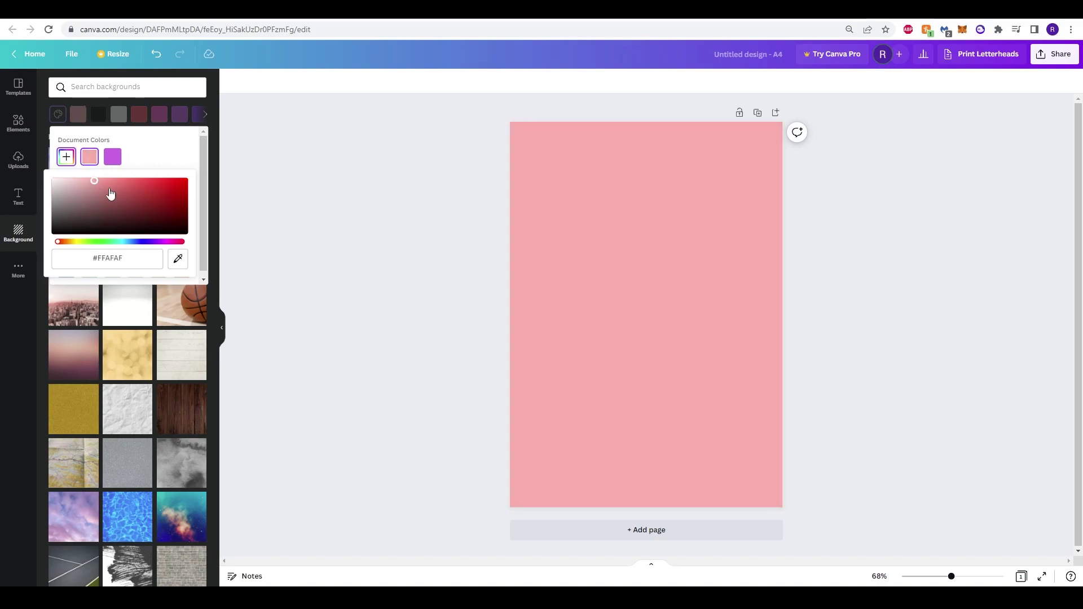
Step: Try purple, dark blue and turquoise, then fine-tune the colour to pale aqua #B4FCFF
left_click(112, 157)
left_click(181, 248)
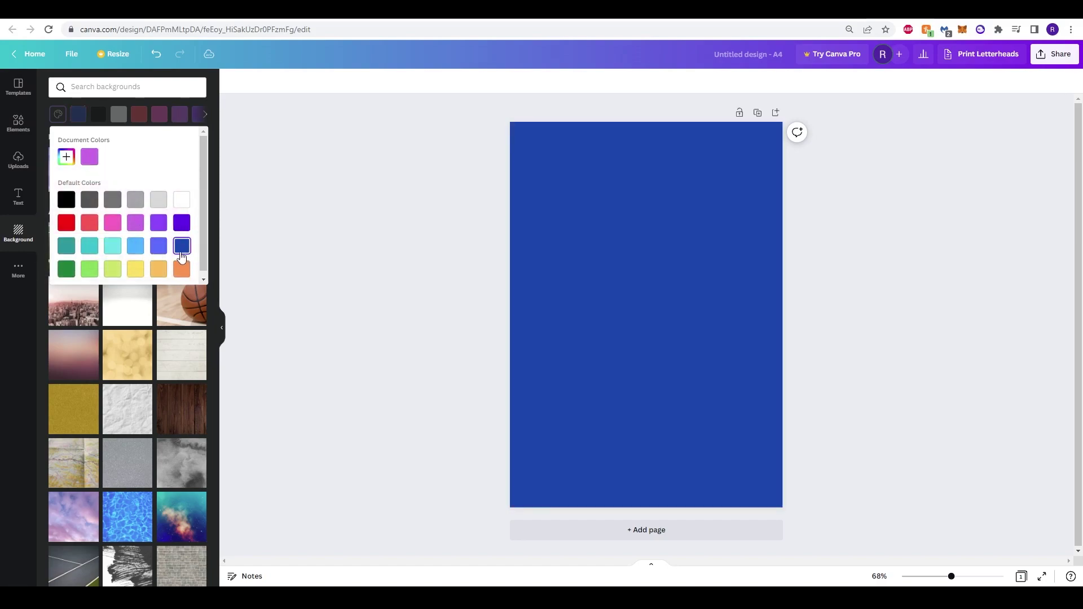
left_click(112, 248)
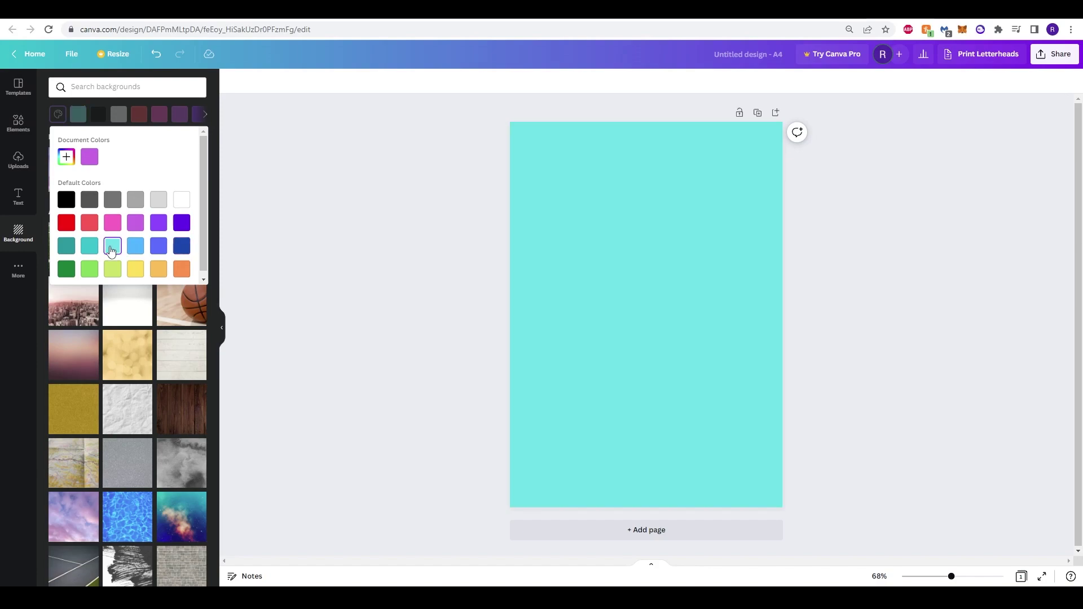
left_click(66, 156)
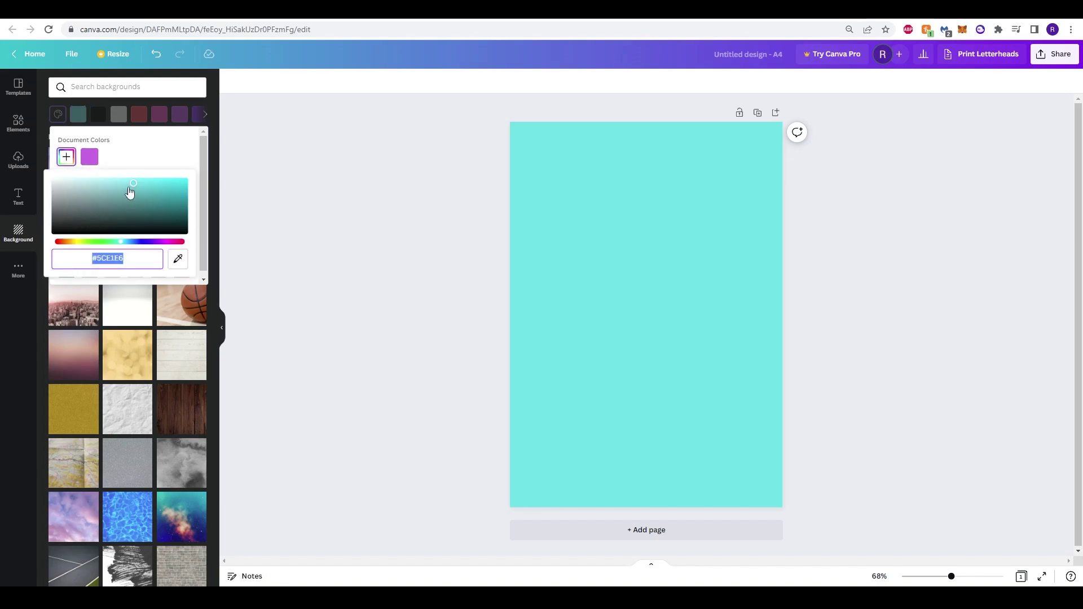
left_click_drag(130, 191, 93, 181)
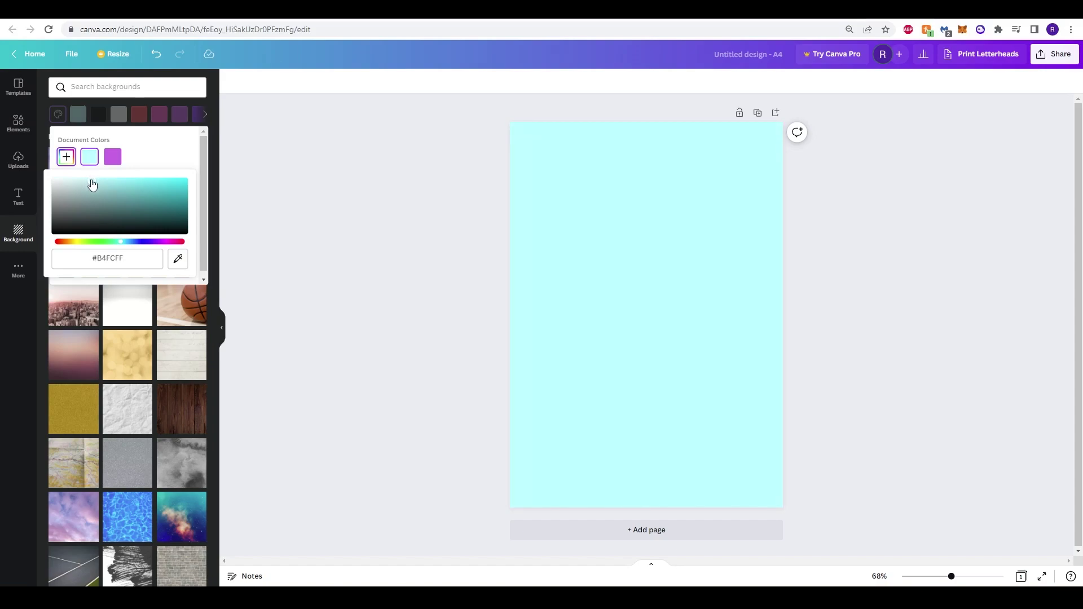
left_click(307, 234)
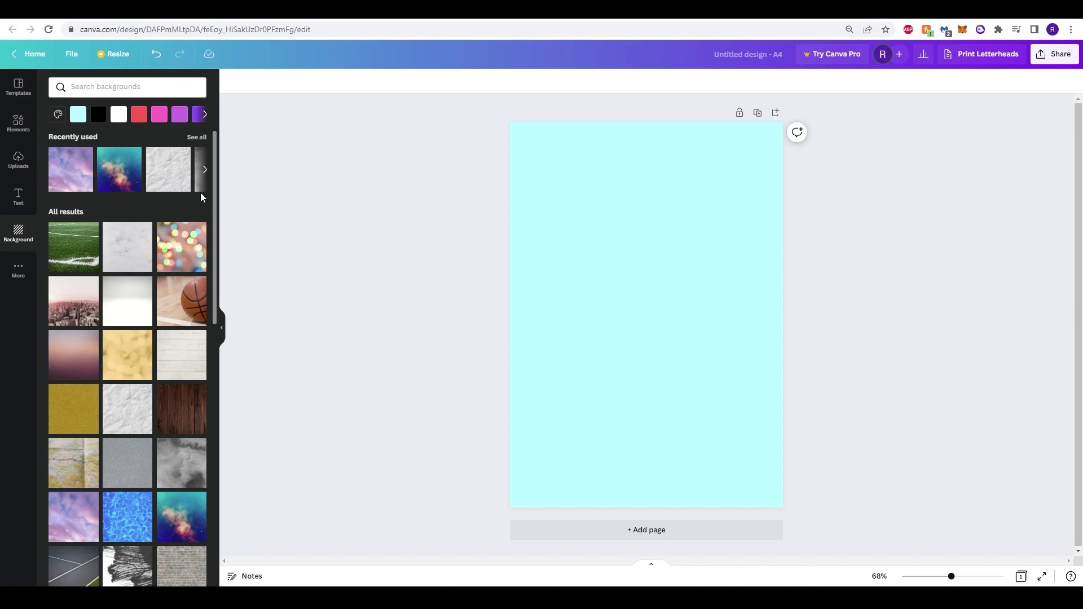
Step: Open the Text panel and scroll the Font combinations list to find a title style
left_click(18, 123)
left_click(18, 199)
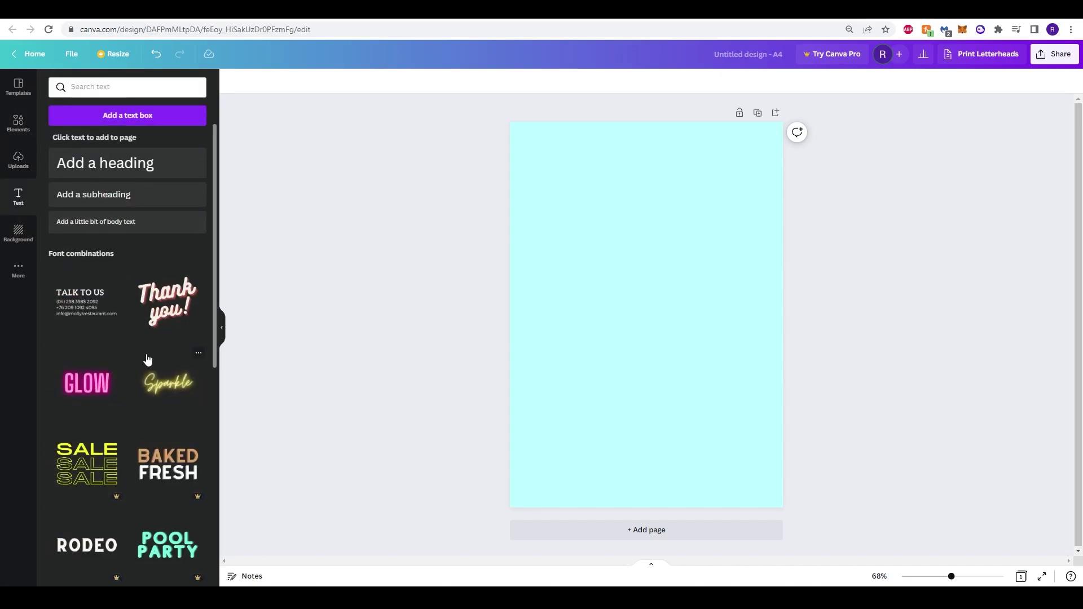
scroll(135, 365, "down", 2)
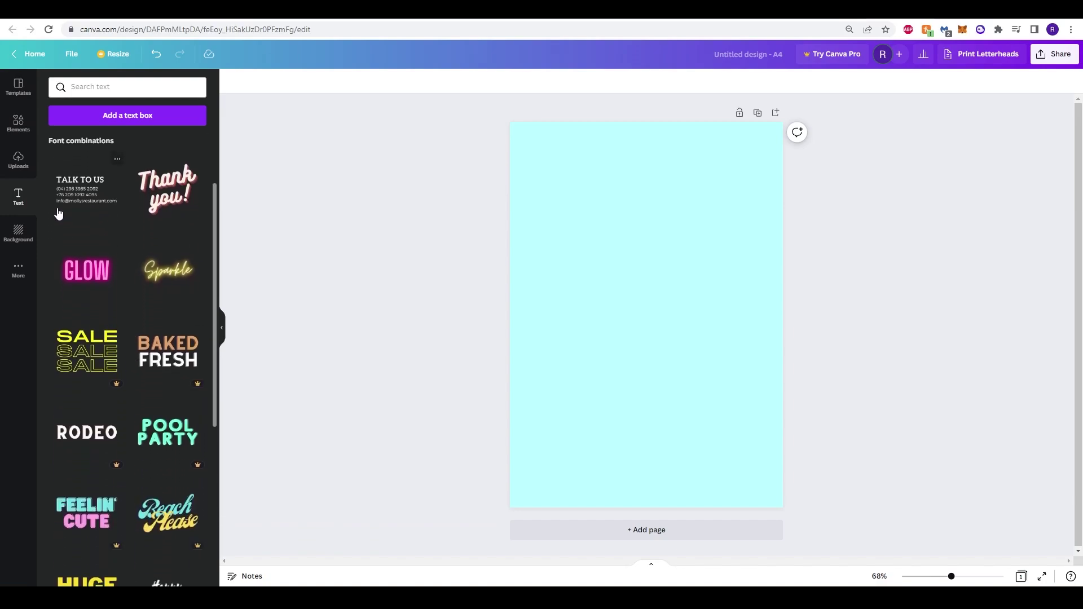
scroll(131, 310, "down", 3)
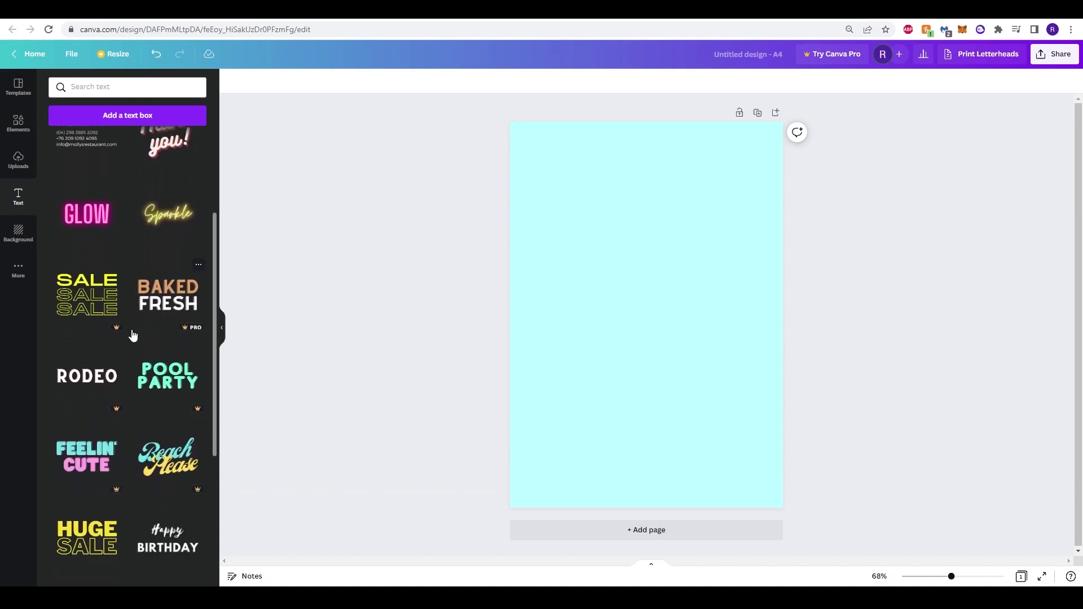
scroll(136, 440, "down", 1)
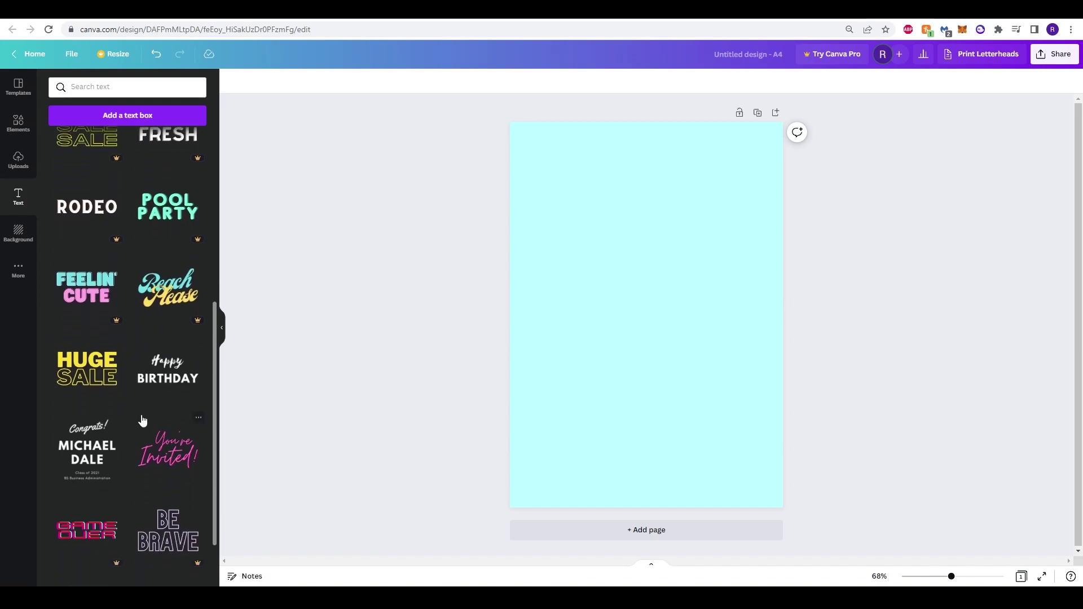
scroll(134, 425, "down", 4)
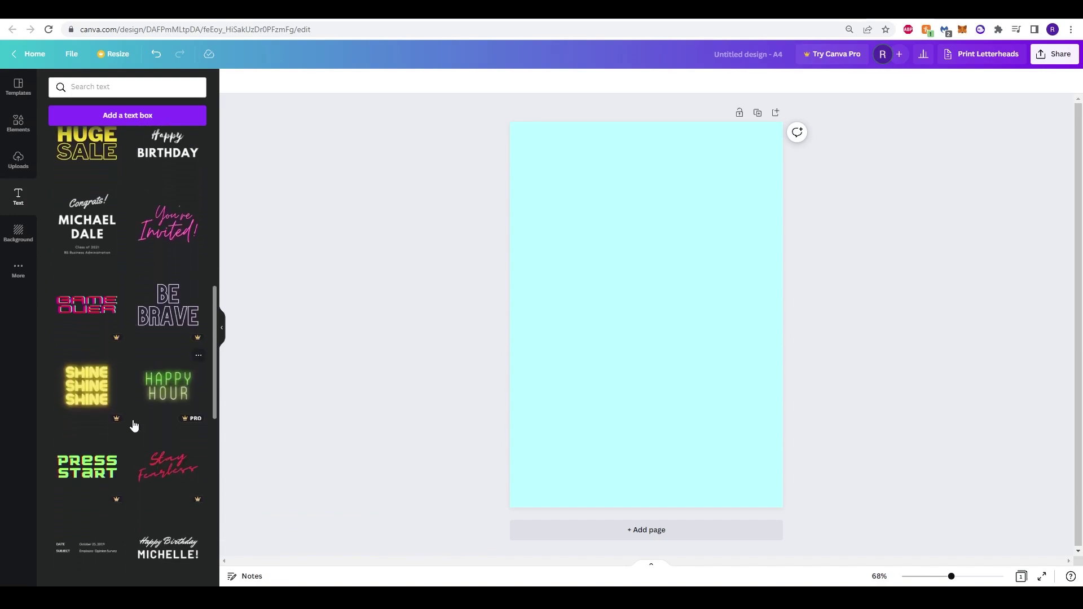
scroll(134, 426, "down", 3)
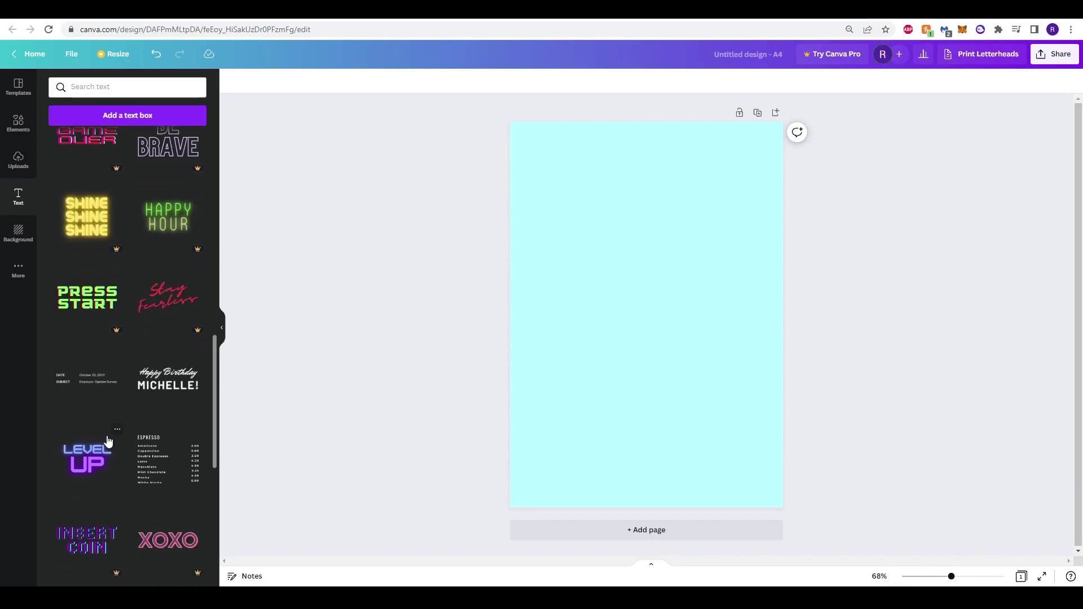
scroll(133, 412, "down", 2)
scroll(126, 427, "up", 15)
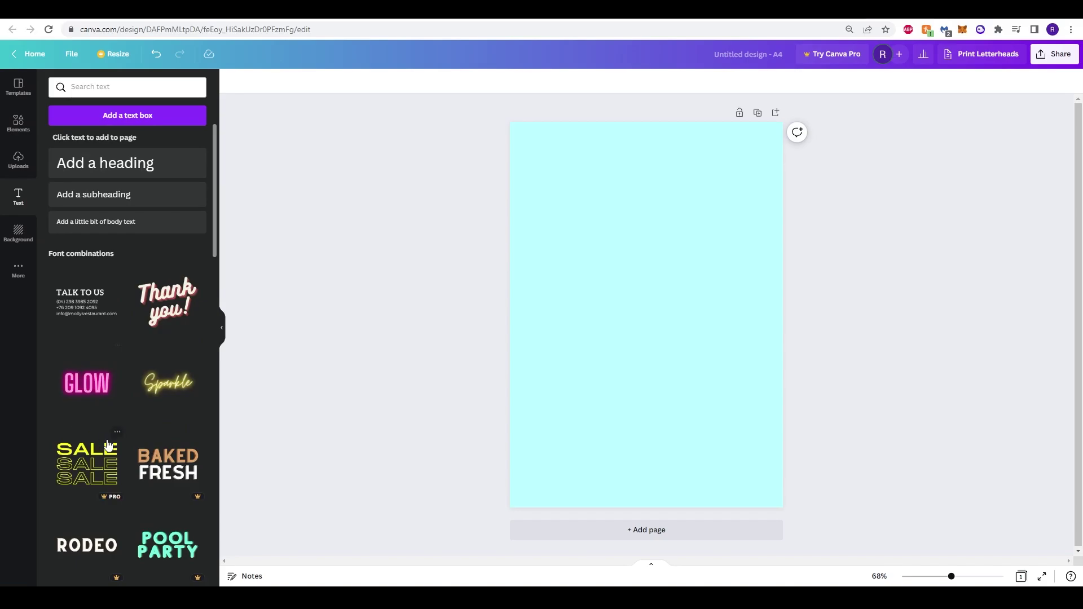
scroll(171, 317, "down", 1)
Step: Add the 'Thank you!' font combination, move it up, and retype it as 'Weekly' / 'Planner'
left_click(166, 242)
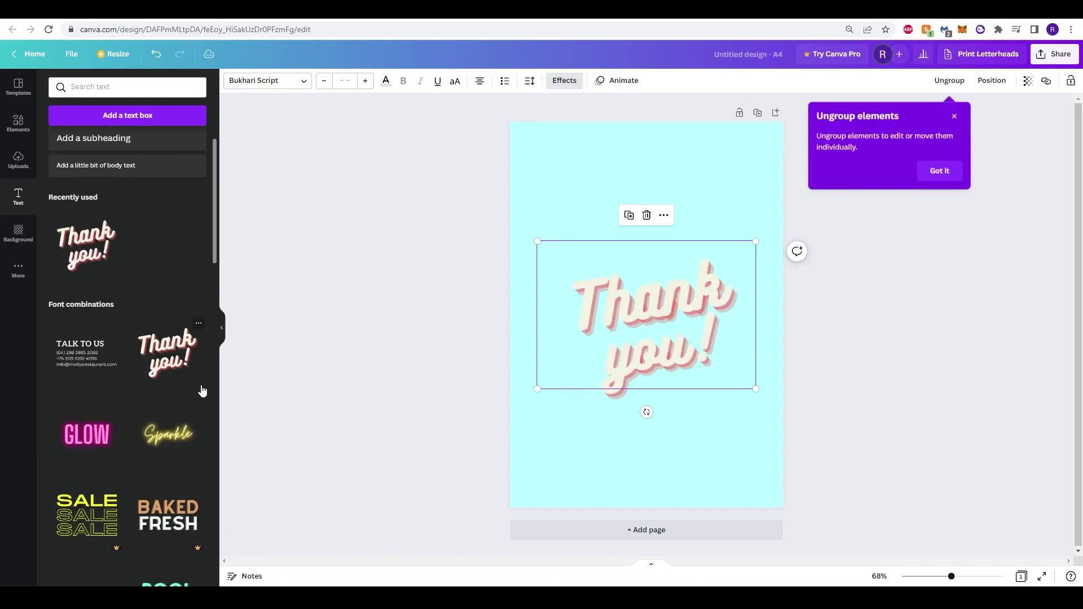
left_click_drag(651, 333, 640, 171)
double_click(641, 169)
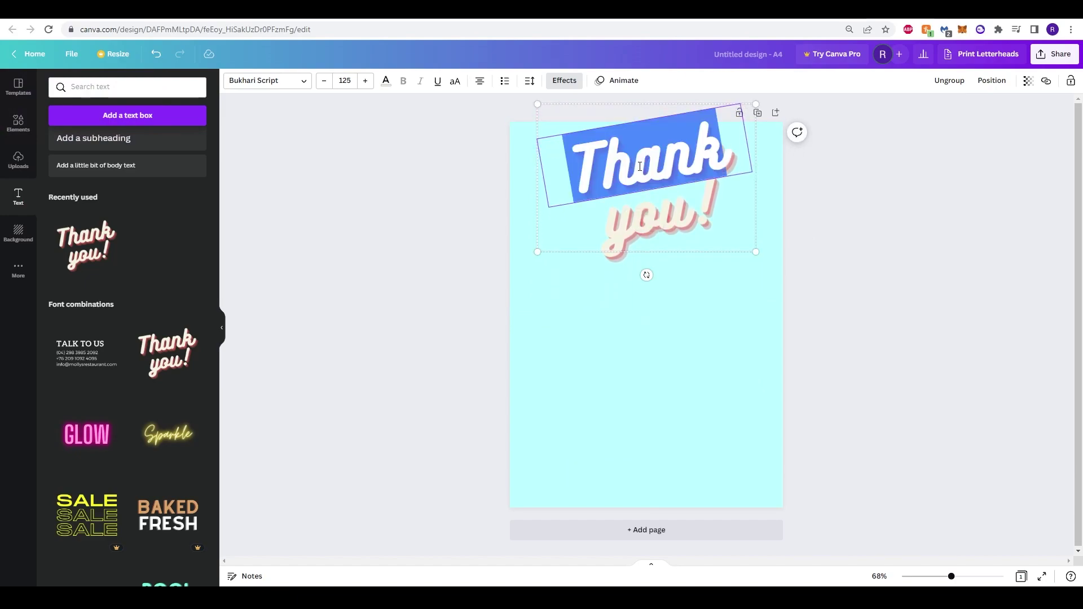
type("Weekly")
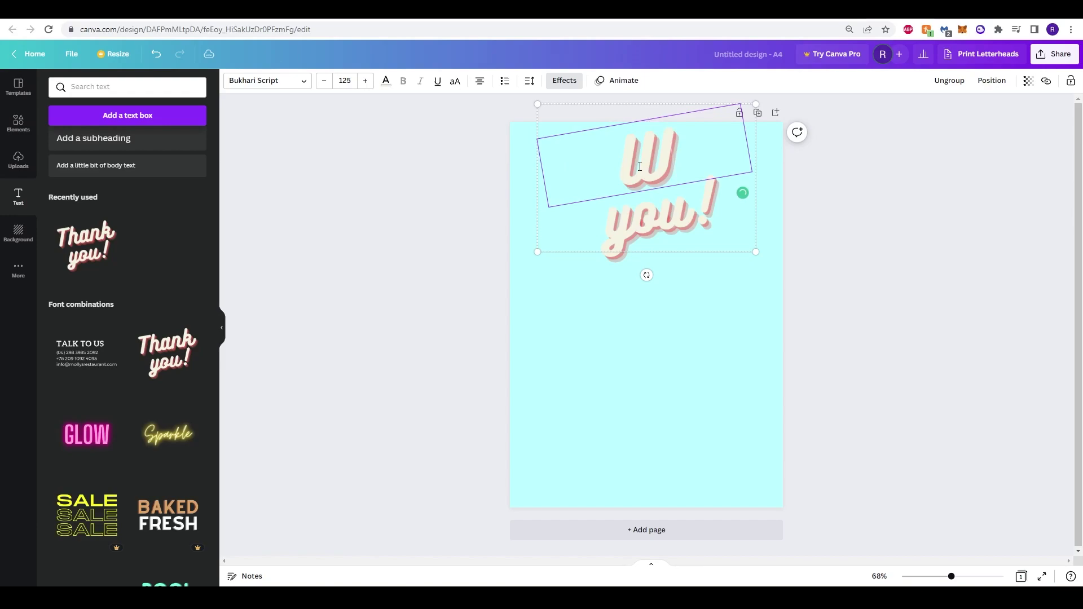
left_click(656, 209)
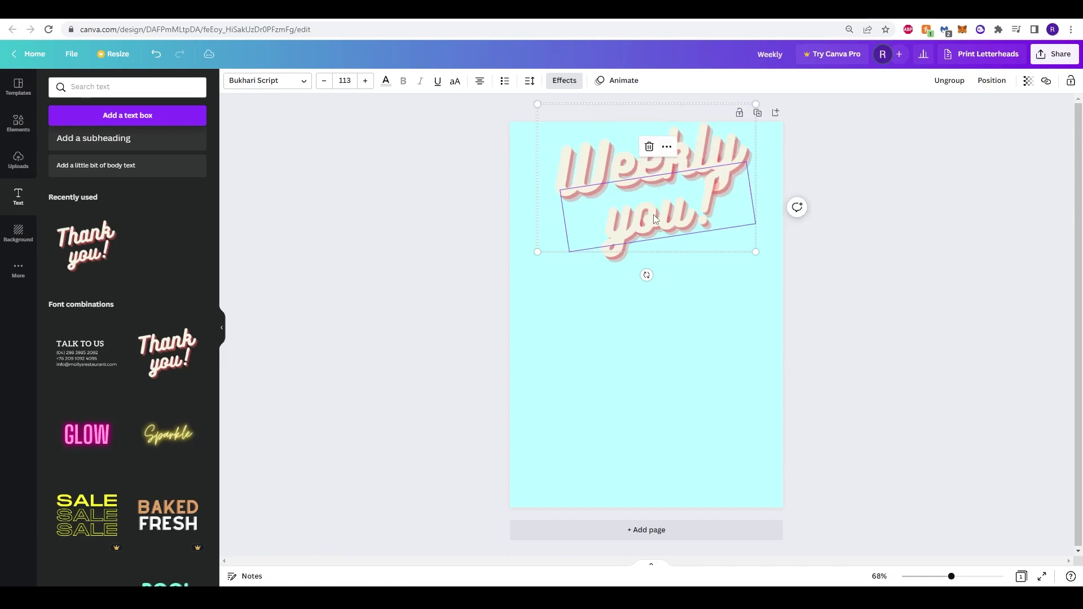
double_click(654, 213)
type("Planner")
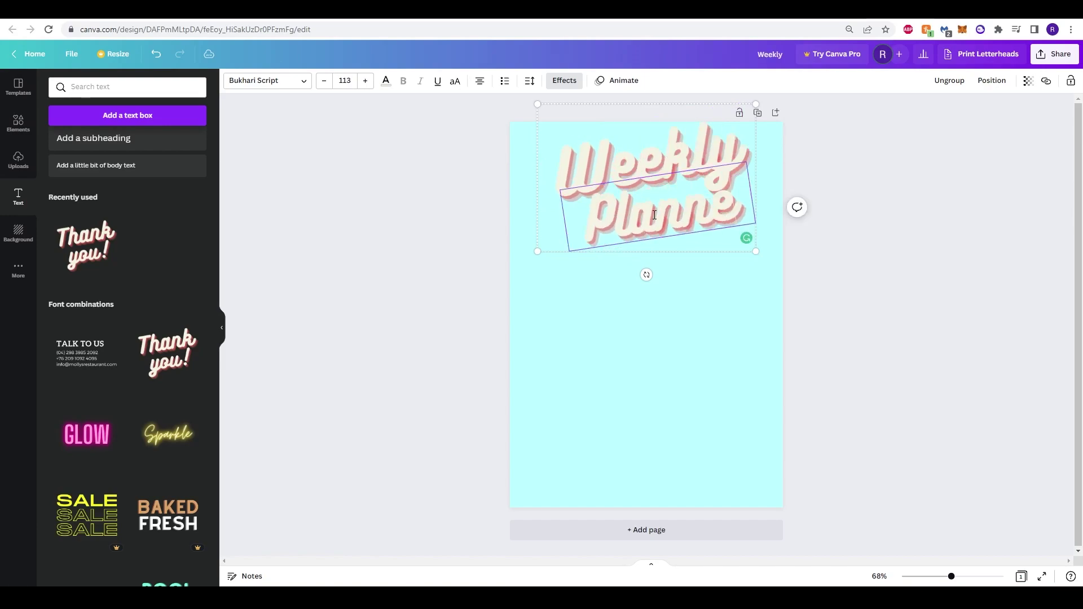
left_click(929, 319)
Step: Reposition the Weekly Planner title near the page top, trying and undoing a resize
left_click(594, 211)
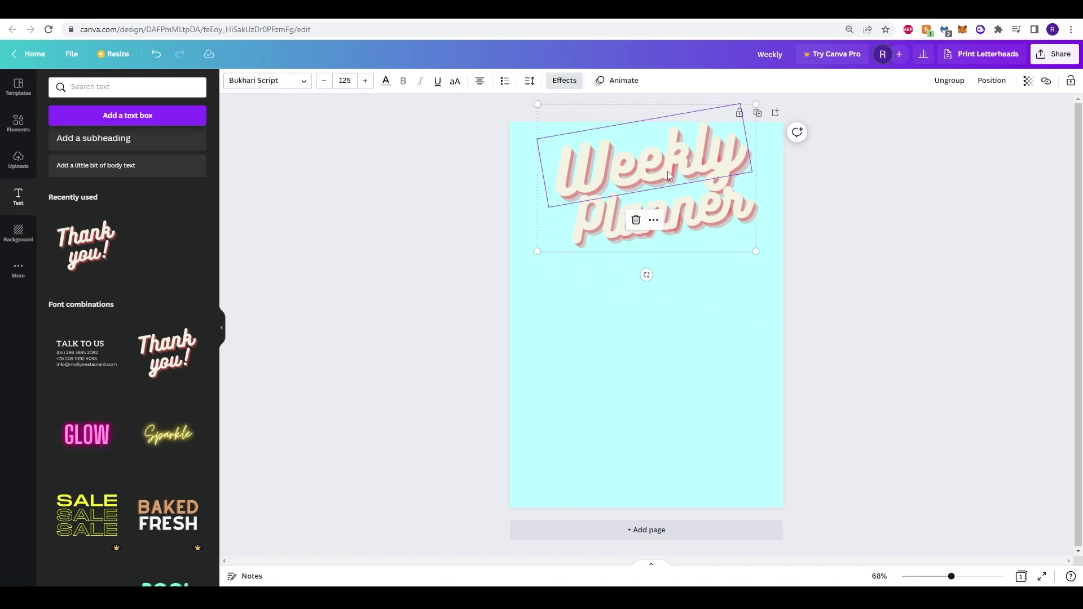
mouse_move(668, 209)
left_mouse_down()
mouse_move(660, 224)
mouse_move(649, 218)
mouse_move(663, 221)
left_mouse_up()
left_click(388, 210)
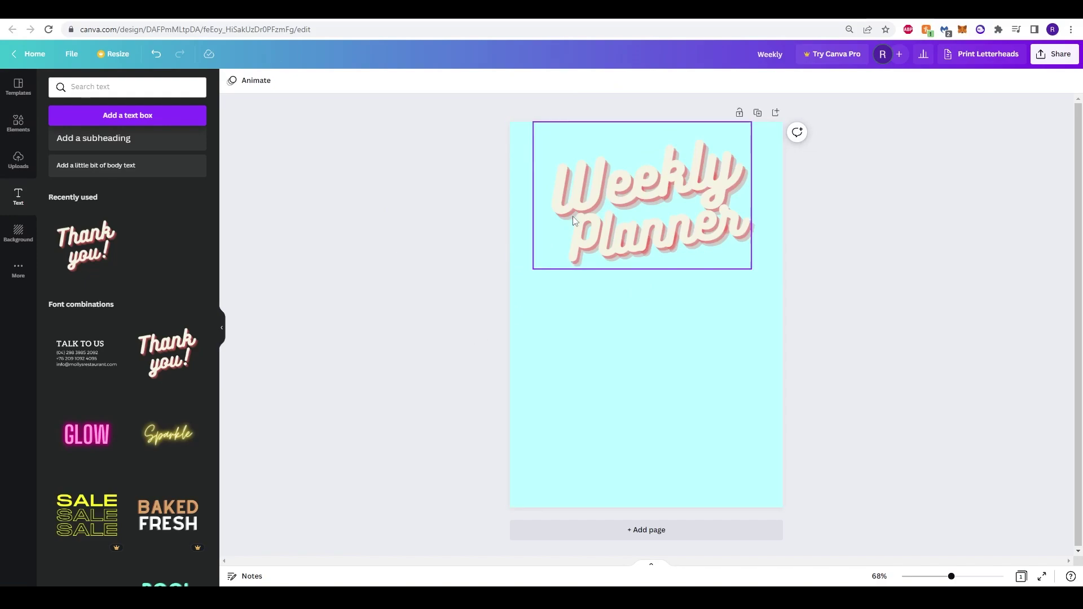
left_click(619, 189)
left_click(346, 231)
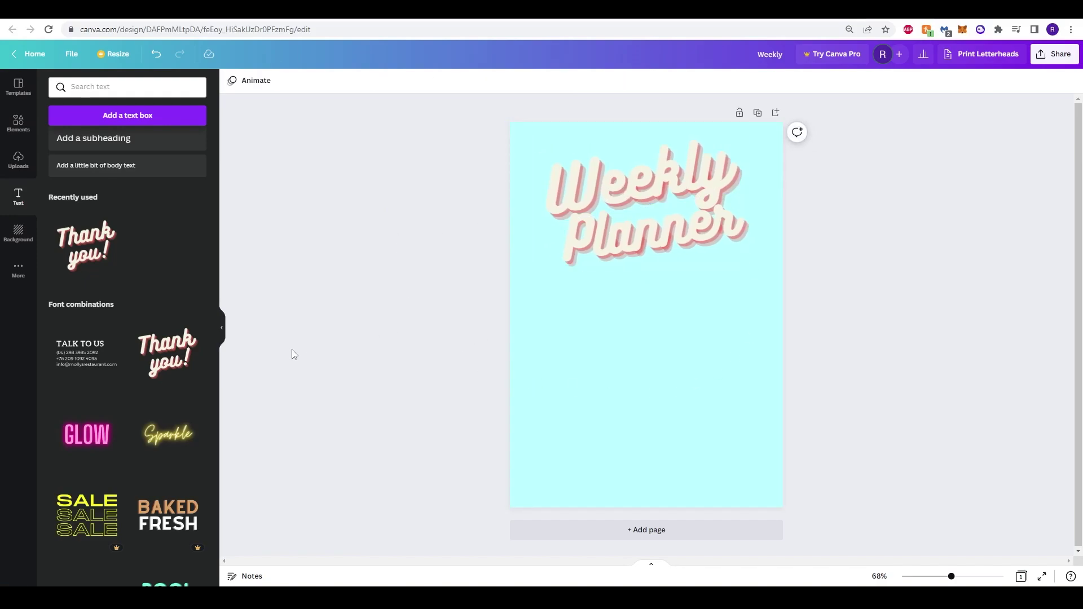
left_click(652, 182)
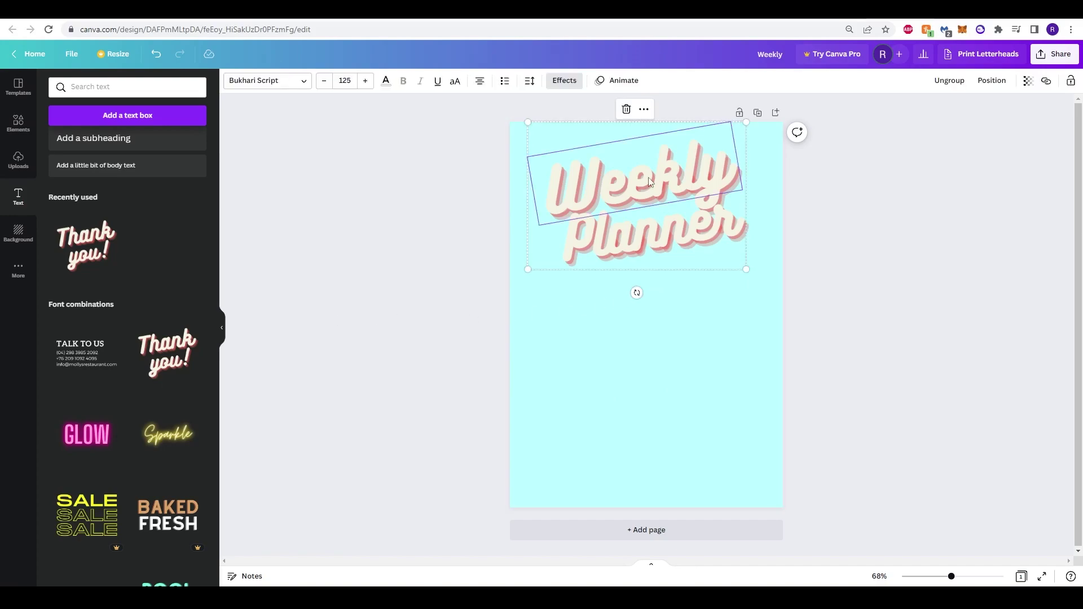
left_click_drag(756, 285, 696, 239)
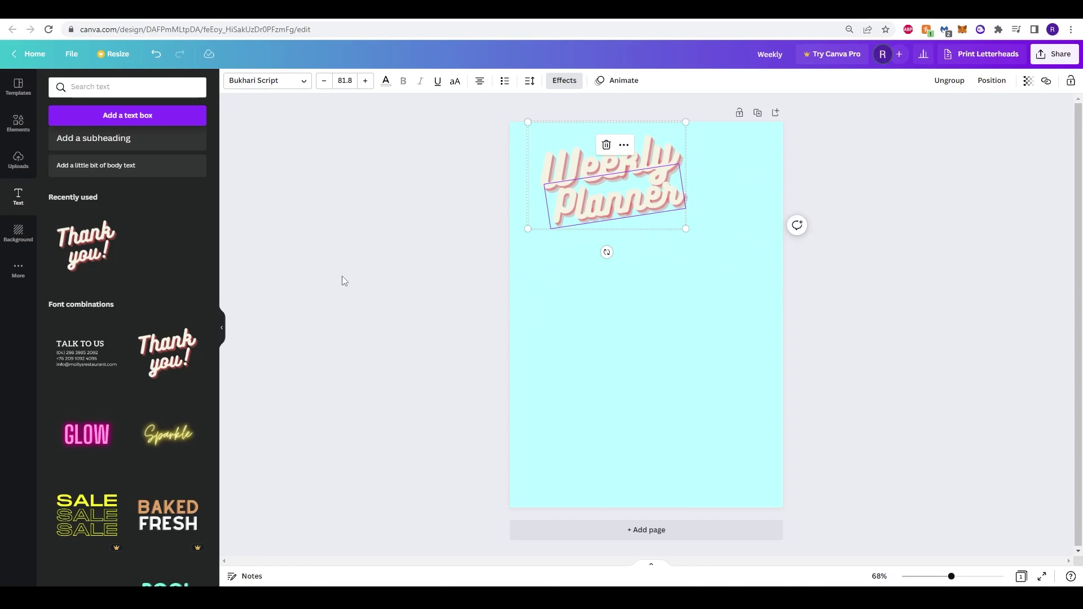
key("ctrl+z")
Step: Search the Elements library for 'pattern' and scroll through the graphic results
left_click(344, 297)
left_click(18, 123)
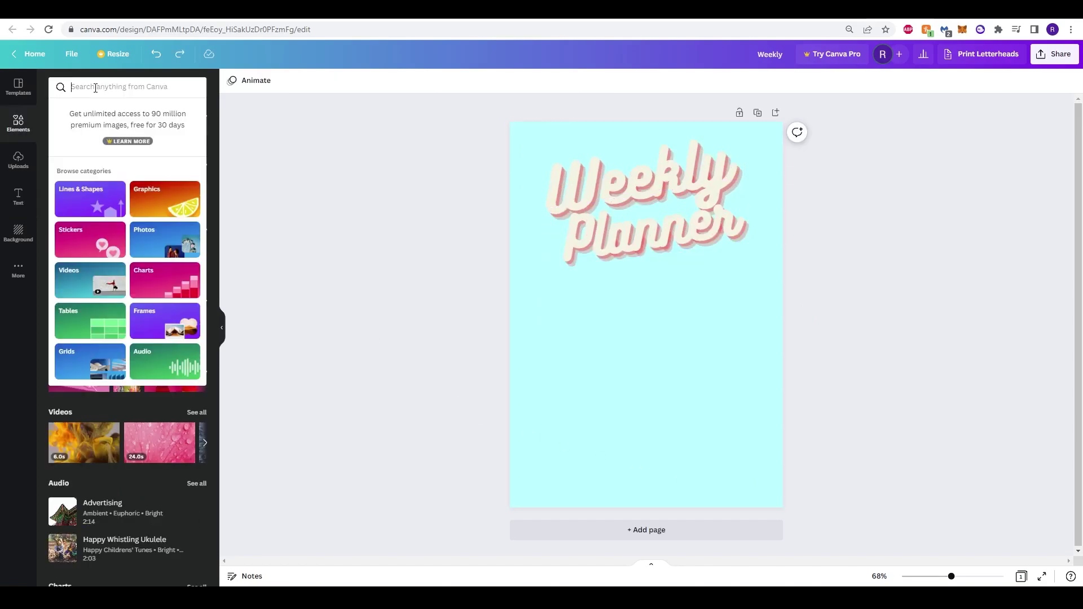
type("pa")
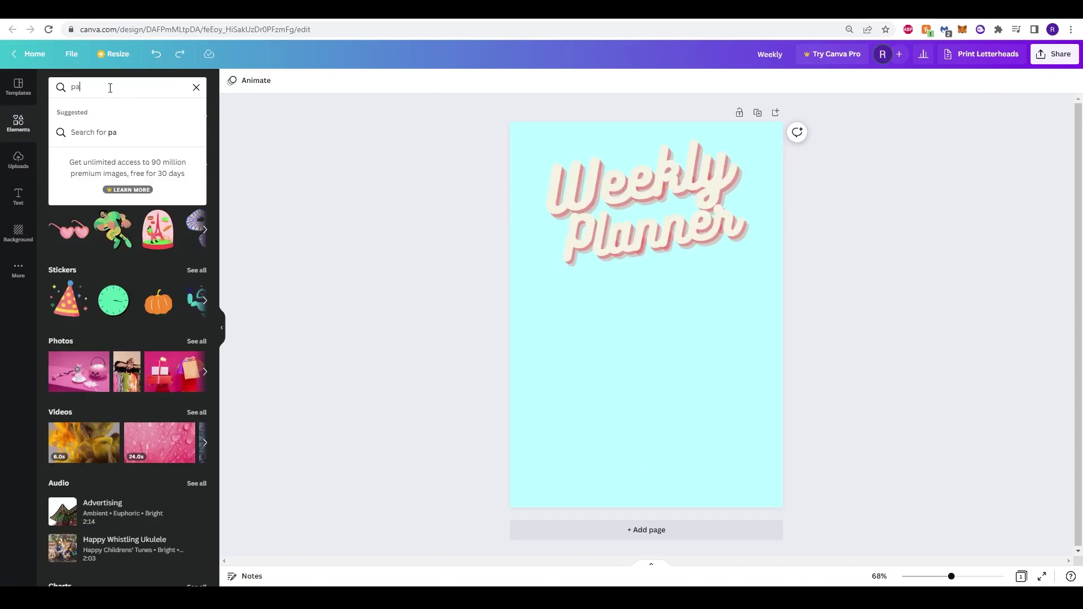
type("tter")
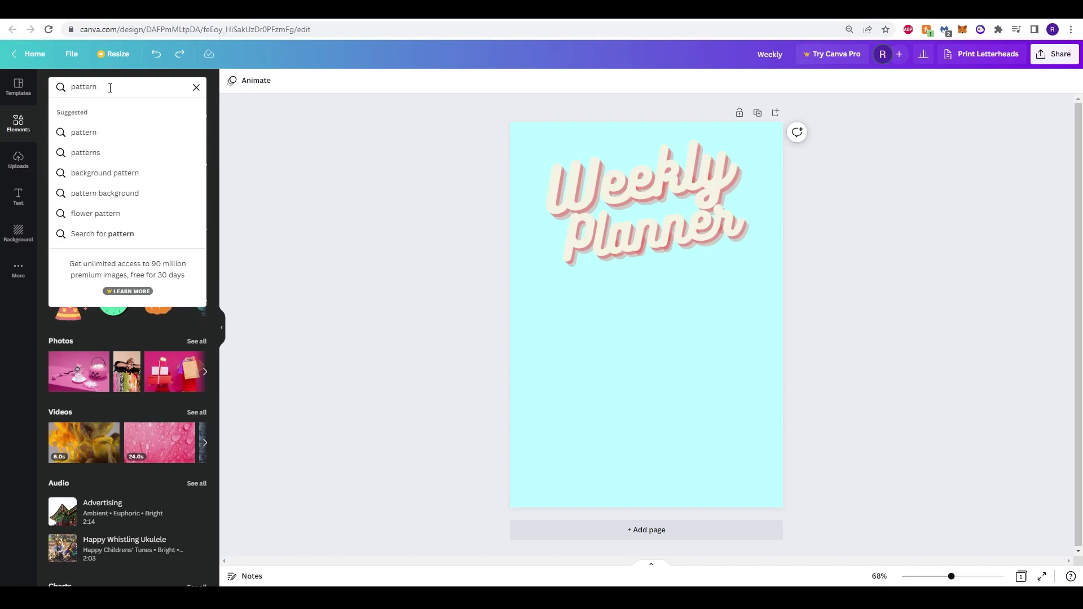
type("n")
key("Return")
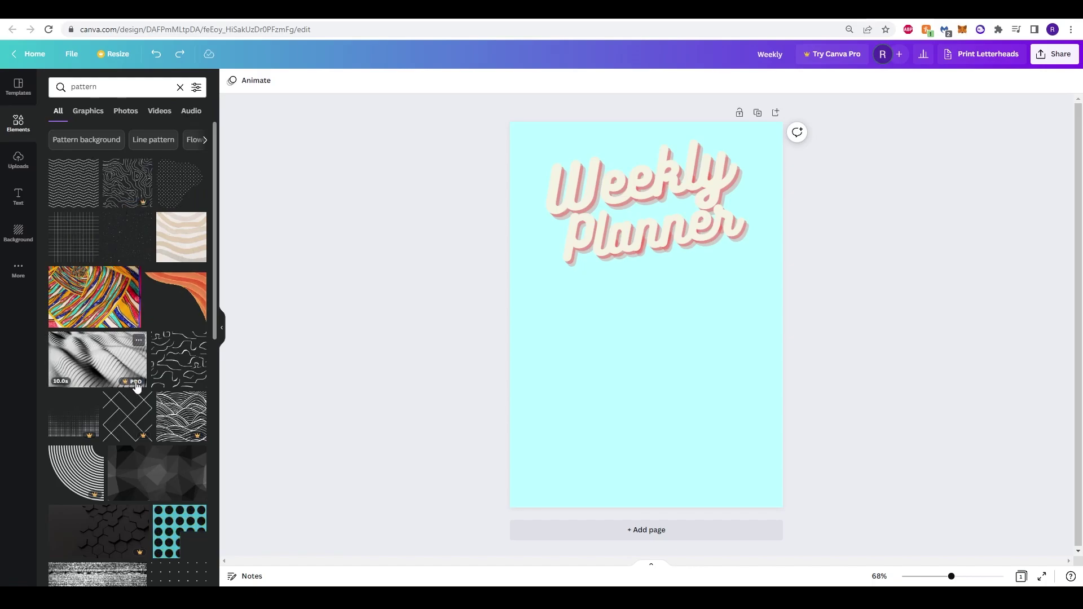
scroll(161, 417, "down", 3)
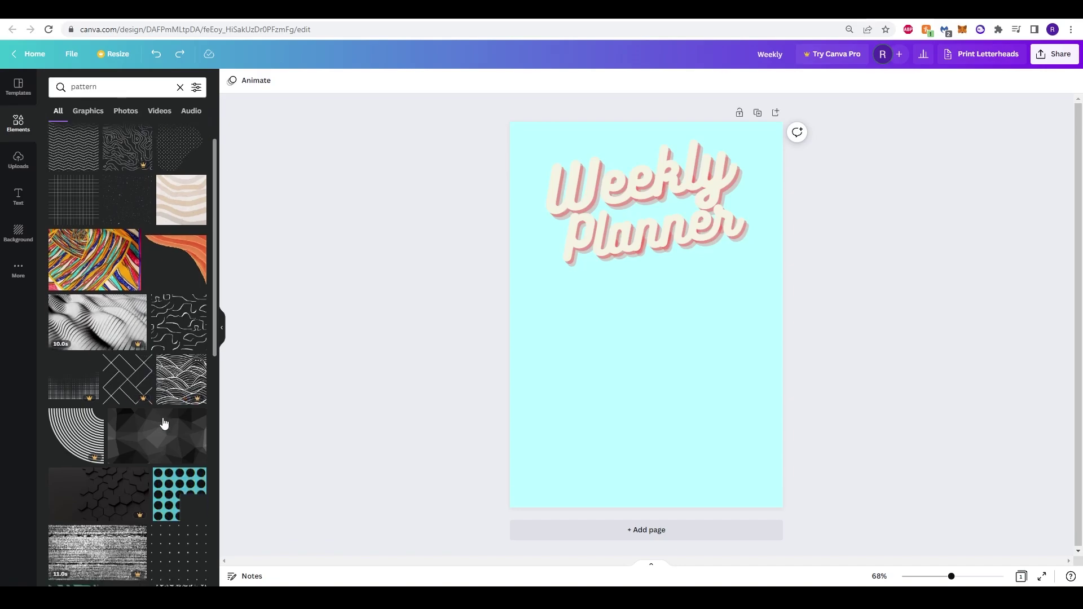
scroll(165, 368, "down", 2)
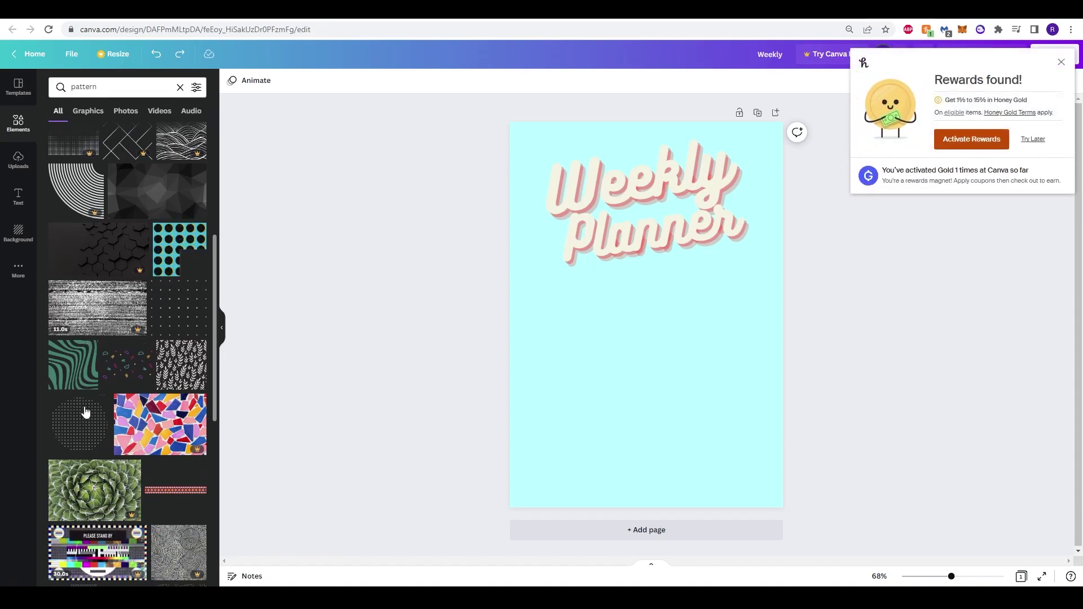
Step: Add the dotted circle pattern and stretch it past the page edges to cover the page
left_click(80, 424)
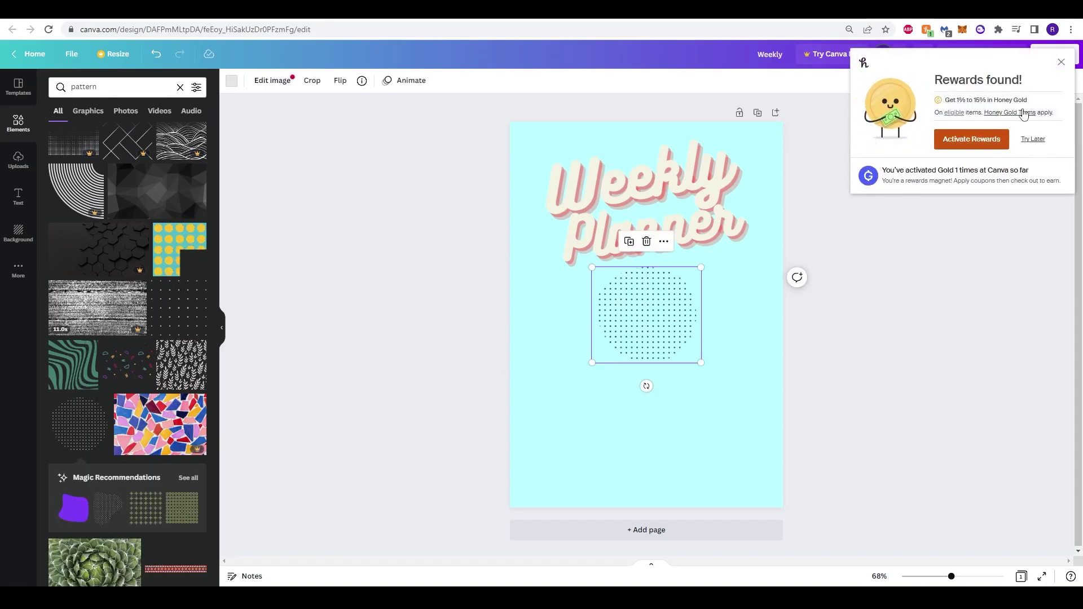
left_click(1061, 62)
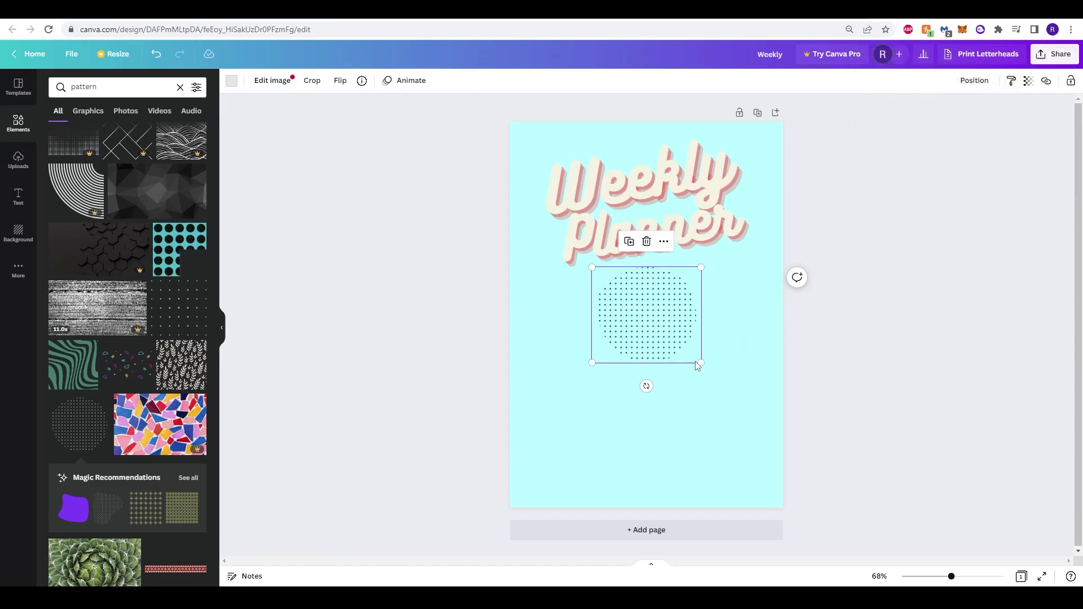
left_click_drag(699, 361, 967, 558)
left_click_drag(780, 433, 652, 296)
left_click_drag(836, 453, 966, 556)
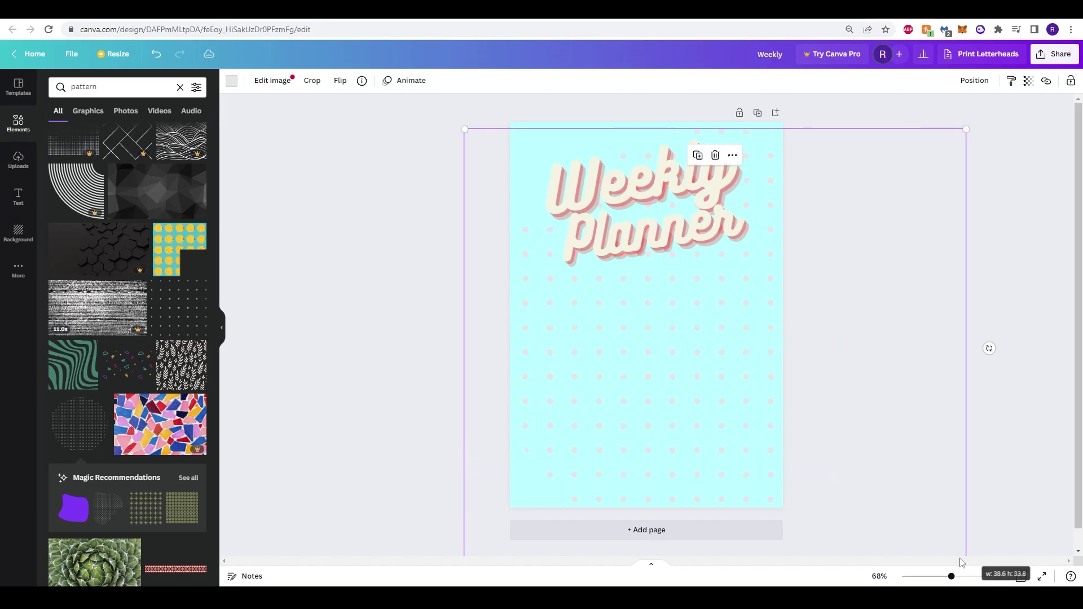
left_click_drag(783, 384, 701, 397)
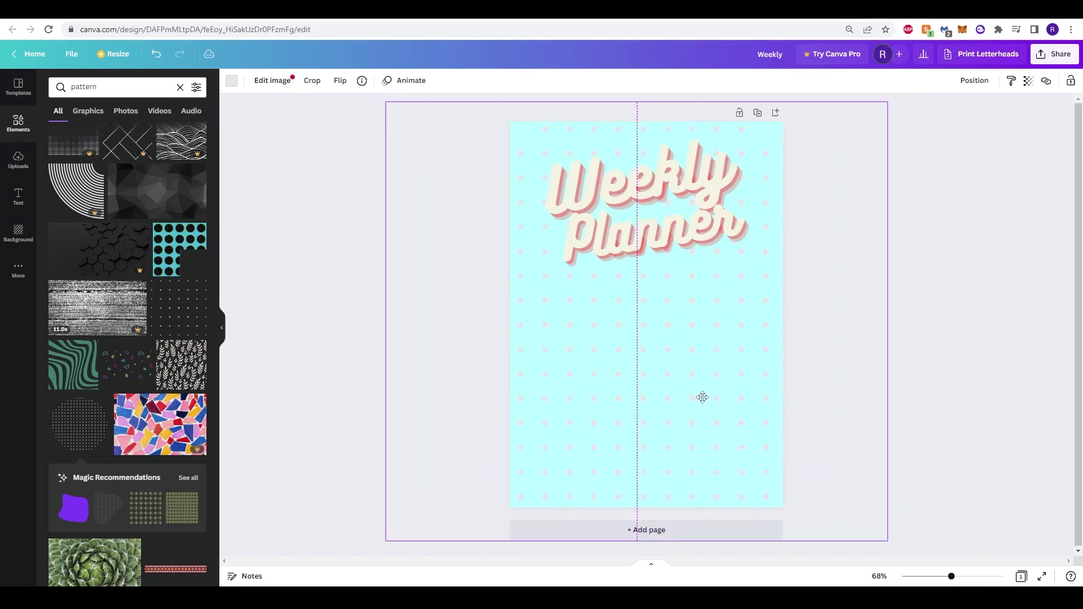
left_click(277, 368)
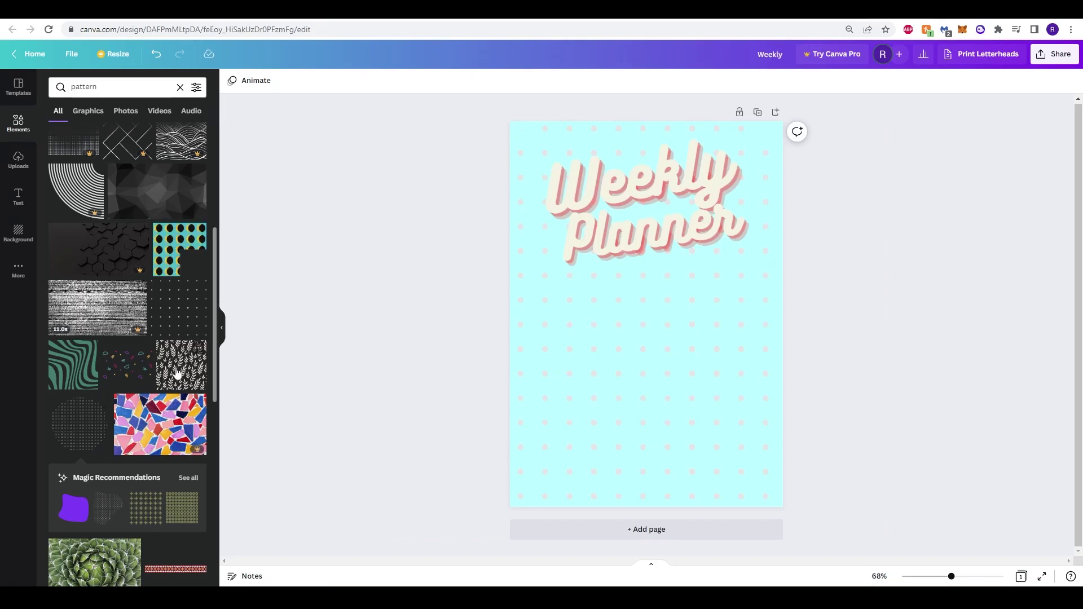
Step: Add the pink leaf pattern, stretch it over the whole cover, then clear the pattern search
left_click(197, 372)
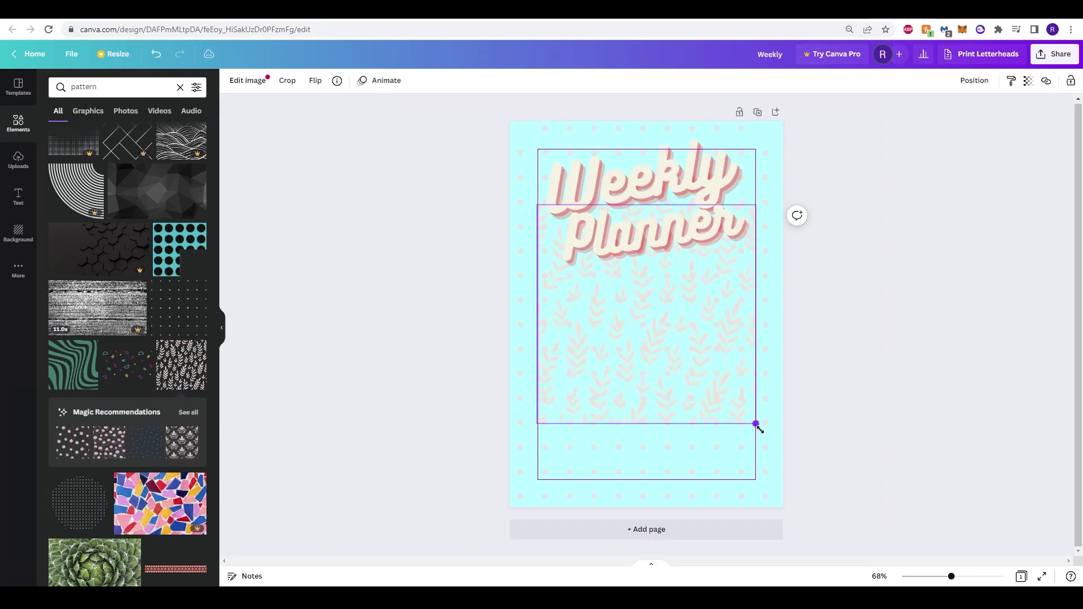
left_click_drag(756, 423, 662, 320)
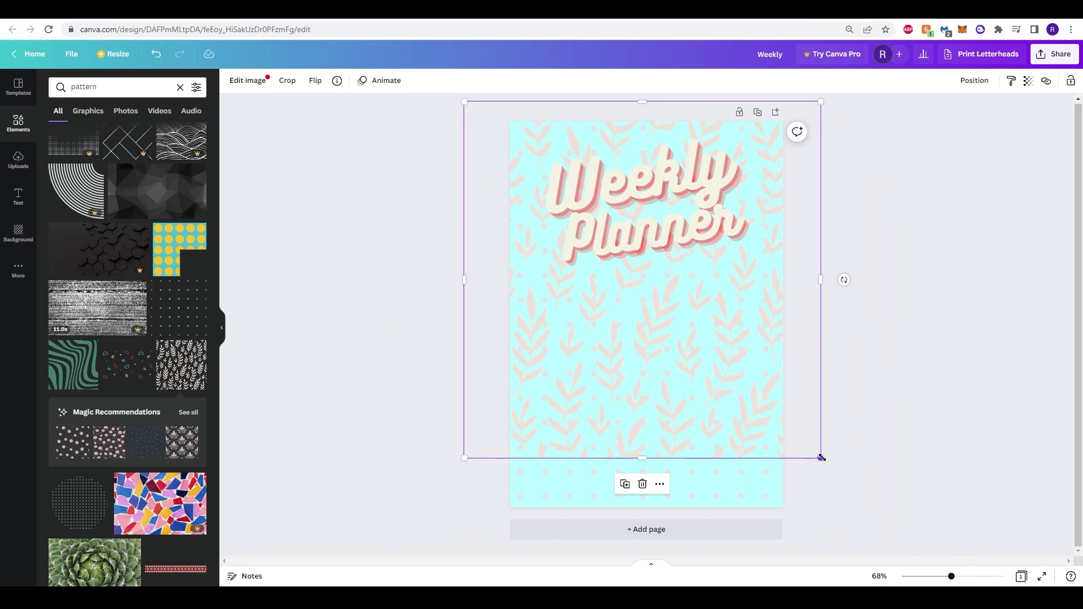
left_click_drag(821, 457, 895, 537)
left_click_drag(774, 452, 730, 462)
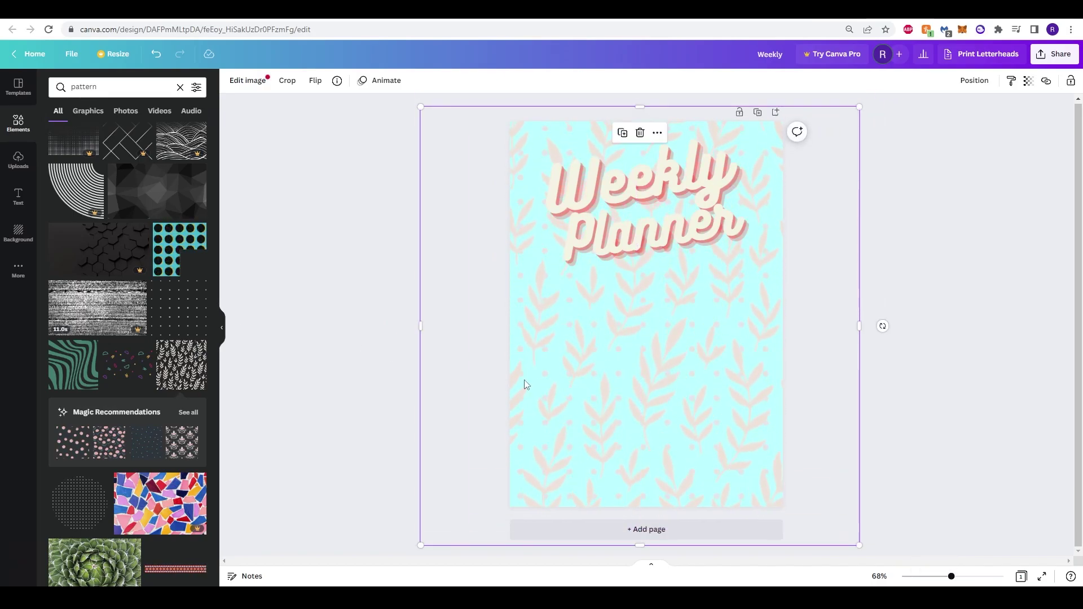
left_click(290, 327)
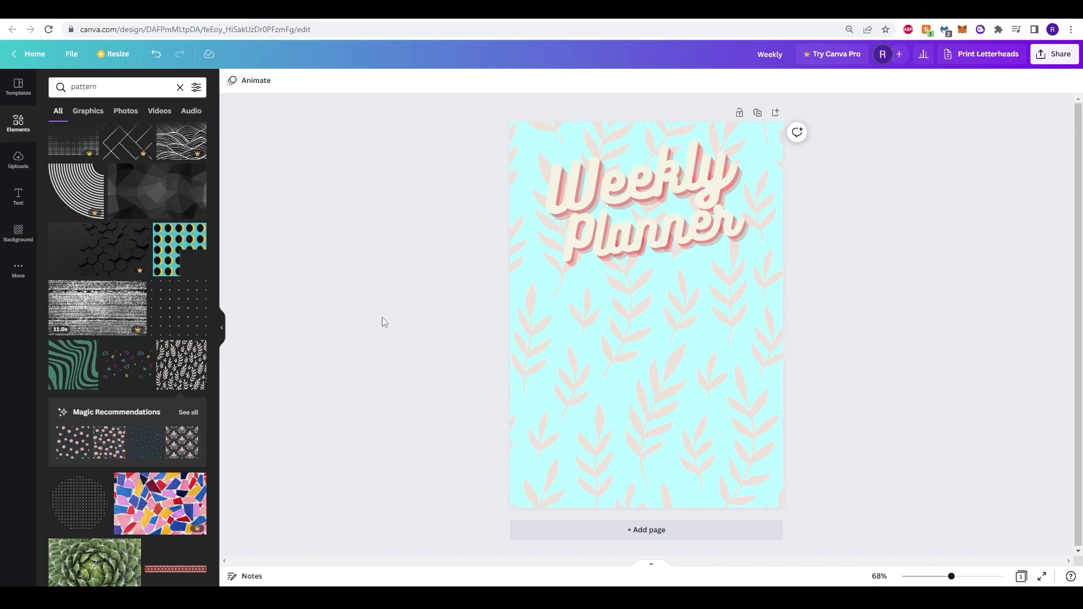
left_click(222, 327)
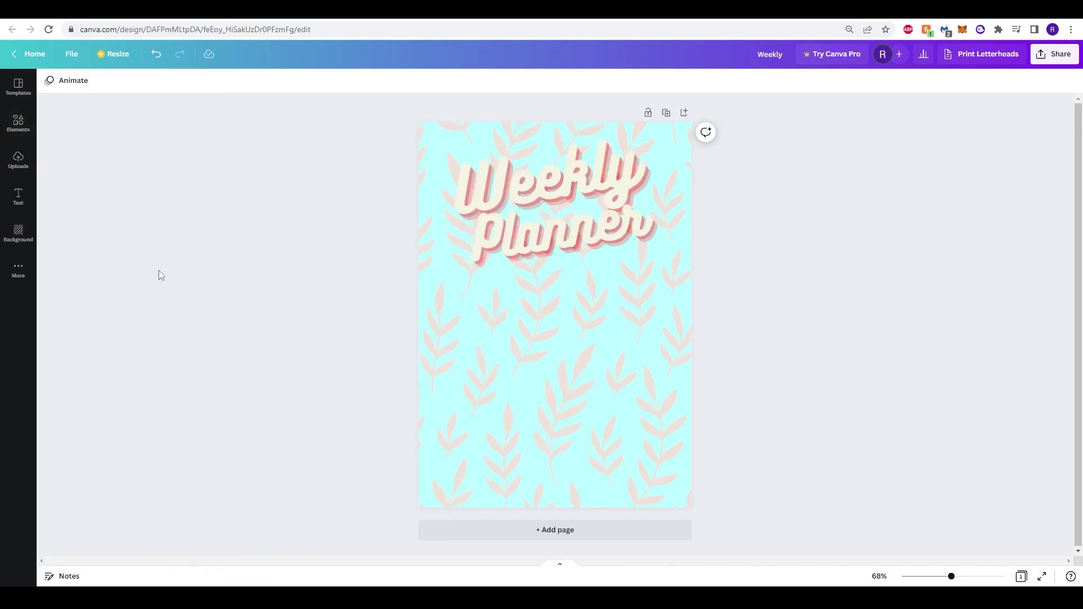
left_click(20, 121)
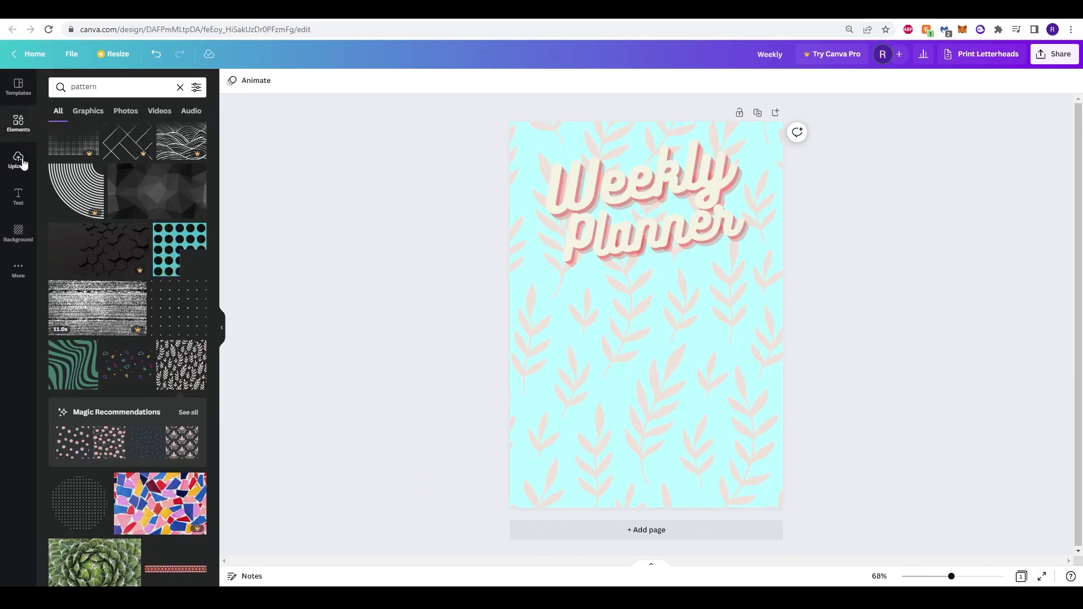
left_click(180, 87)
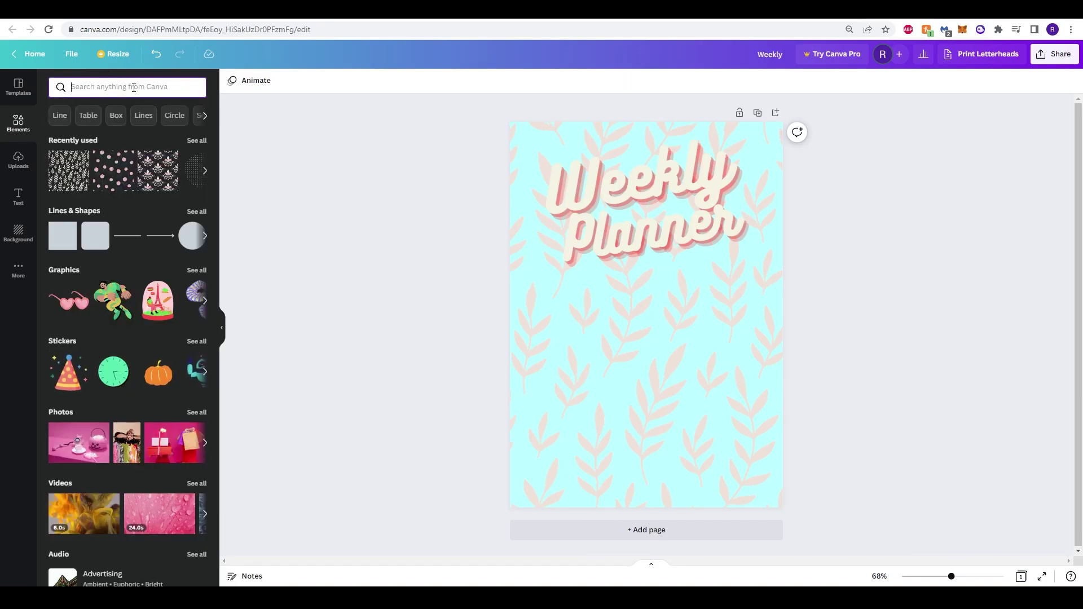
scroll(125, 350, "down", 5)
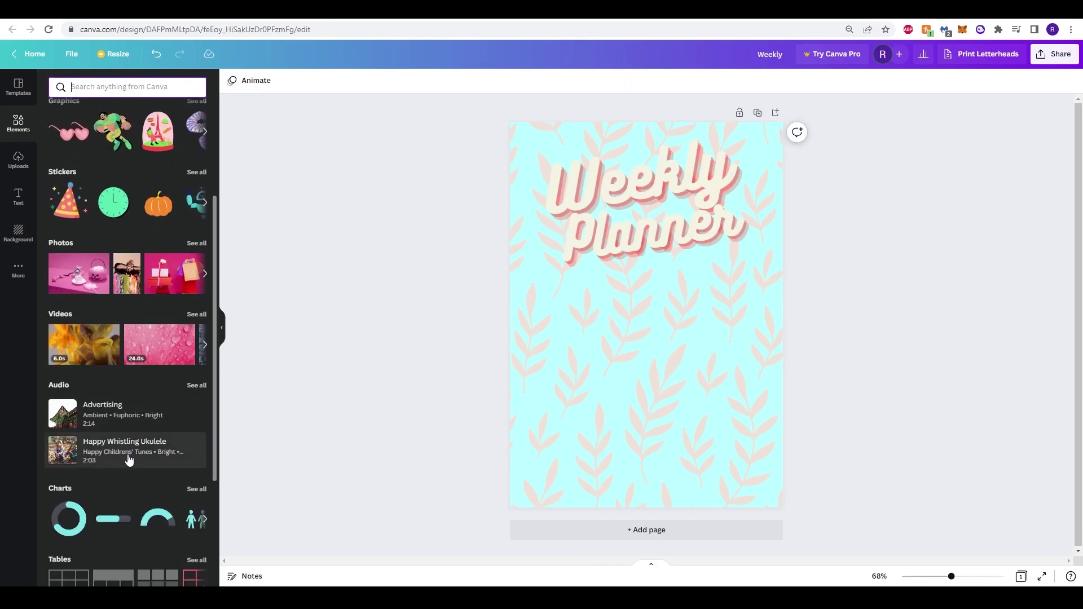
scroll(148, 415, "down", 1)
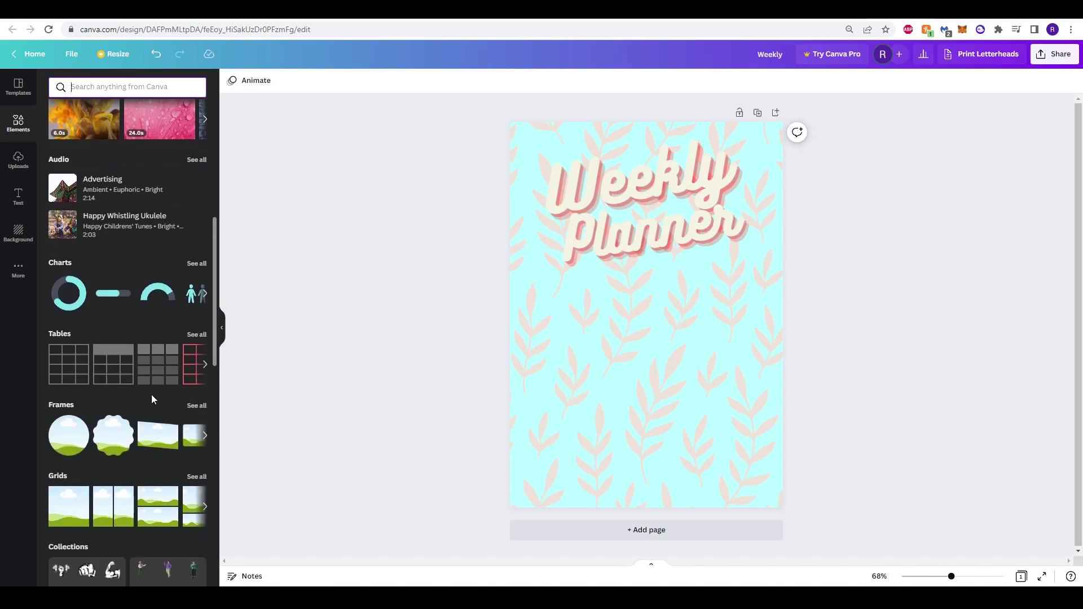
left_click(63, 366)
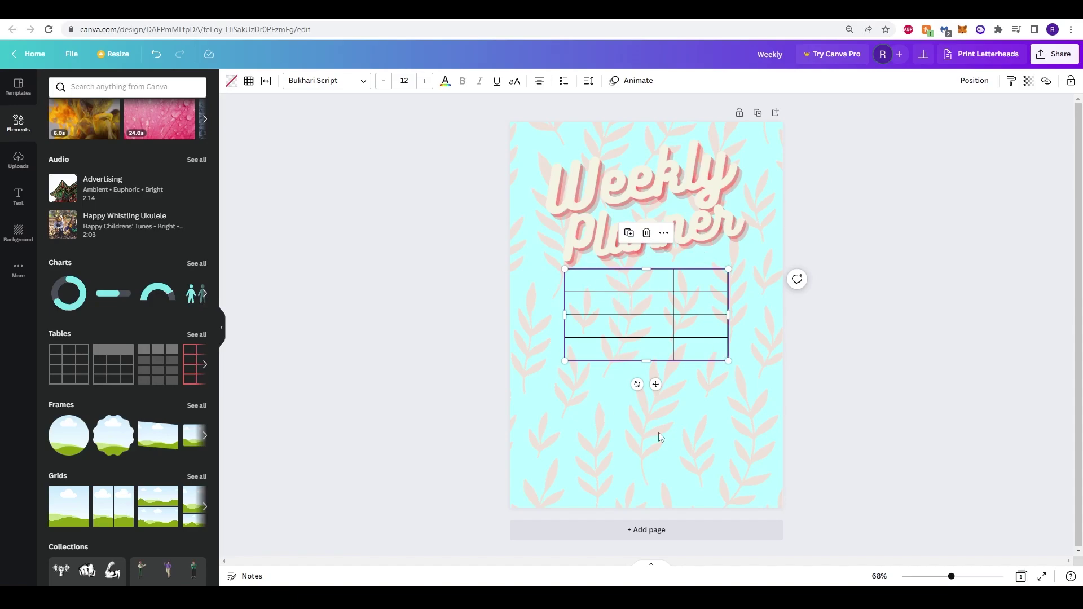
key("Delete")
scroll(136, 384, "up", 7)
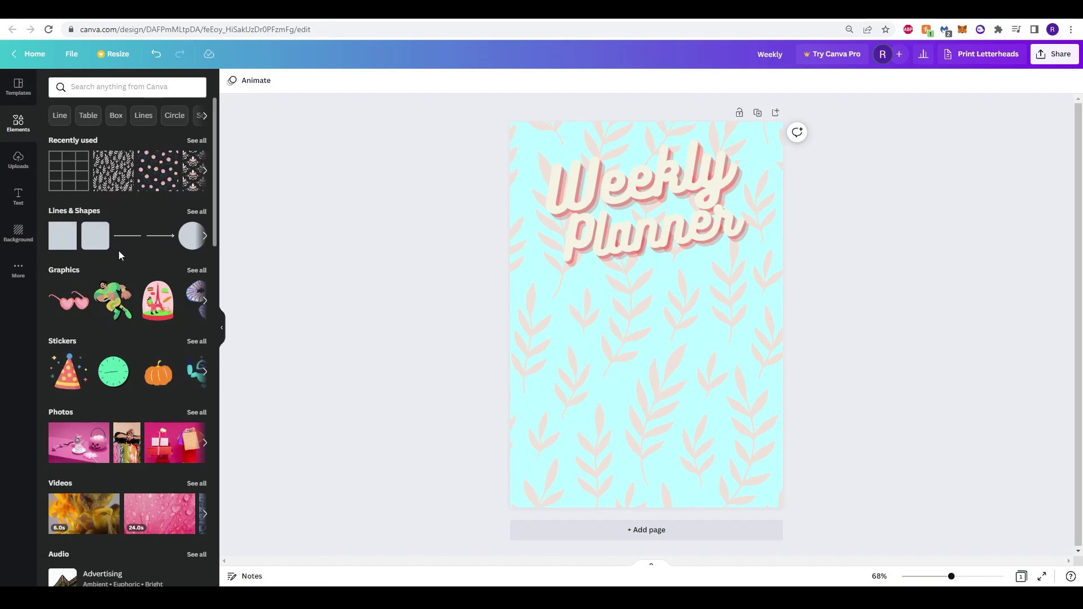
Step: Add a 4.4 by 4.4 square from Lines & Shapes and move it left under the title
left_click(61, 246)
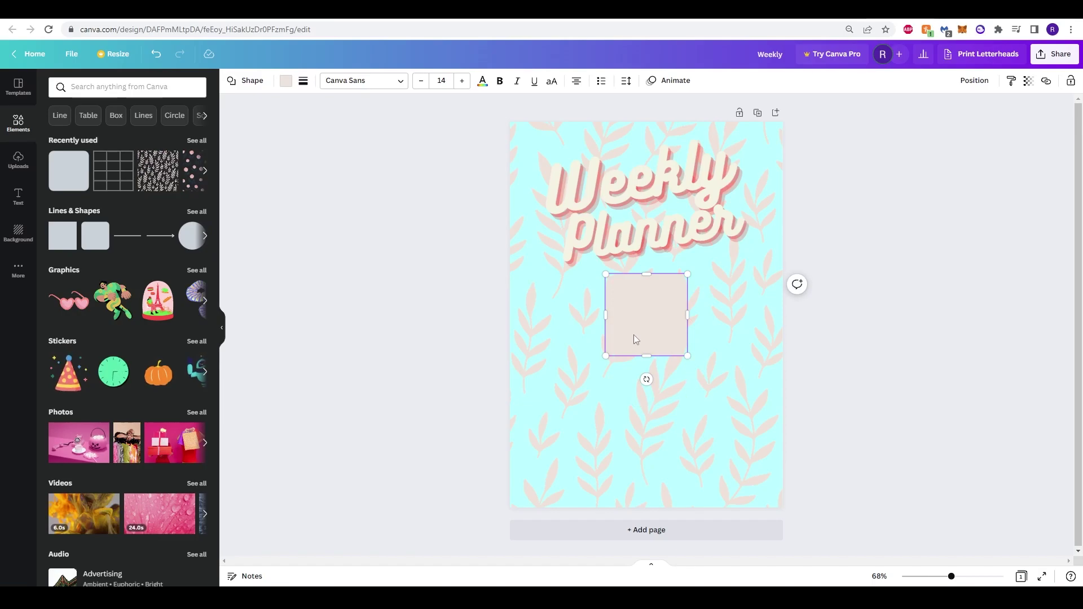
left_click_drag(634, 338, 586, 344)
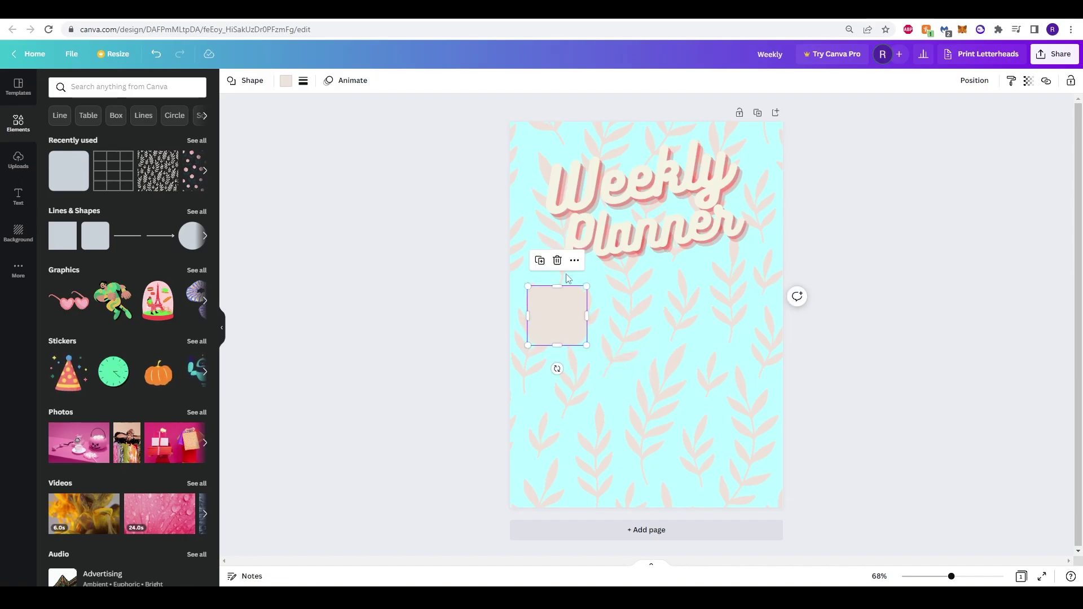
Step: Try several default fill colours on the rounded square, then settle on white #FFFFFF
left_click(285, 83)
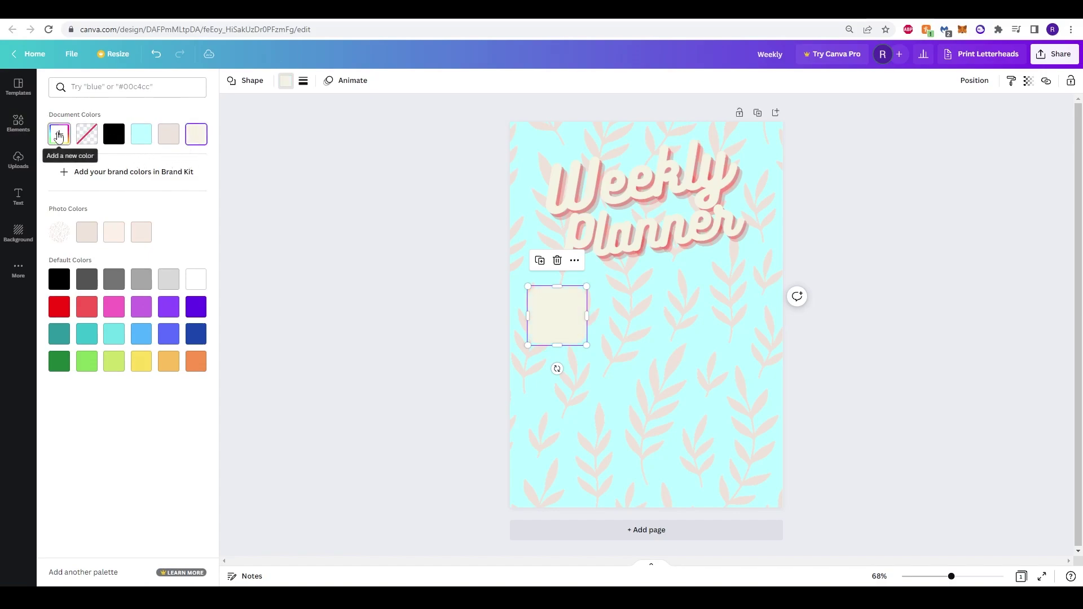
left_click(58, 135)
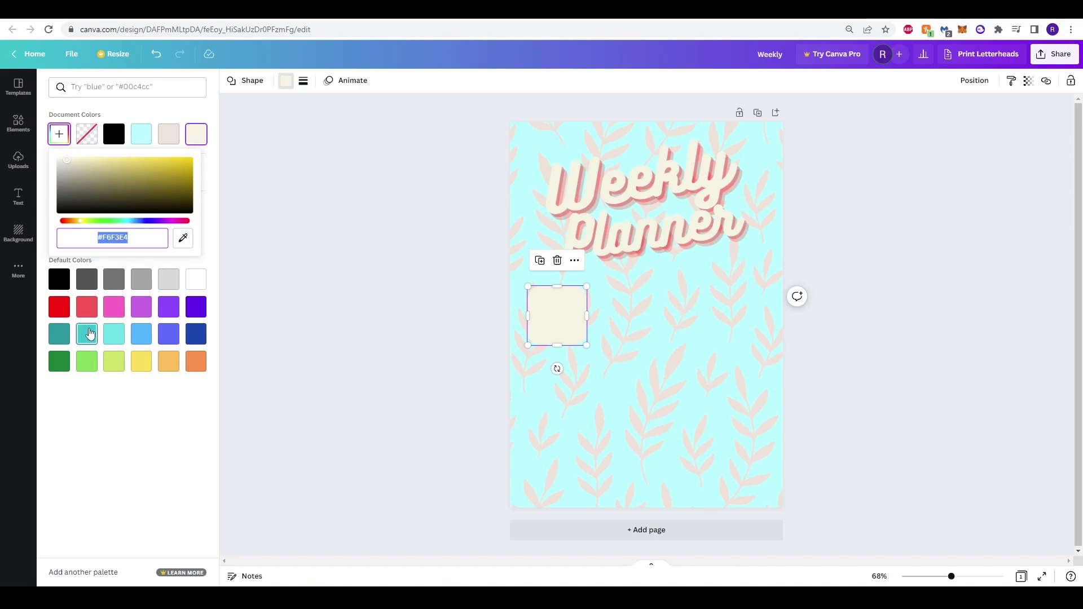
left_click_drag(64, 170, 56, 154)
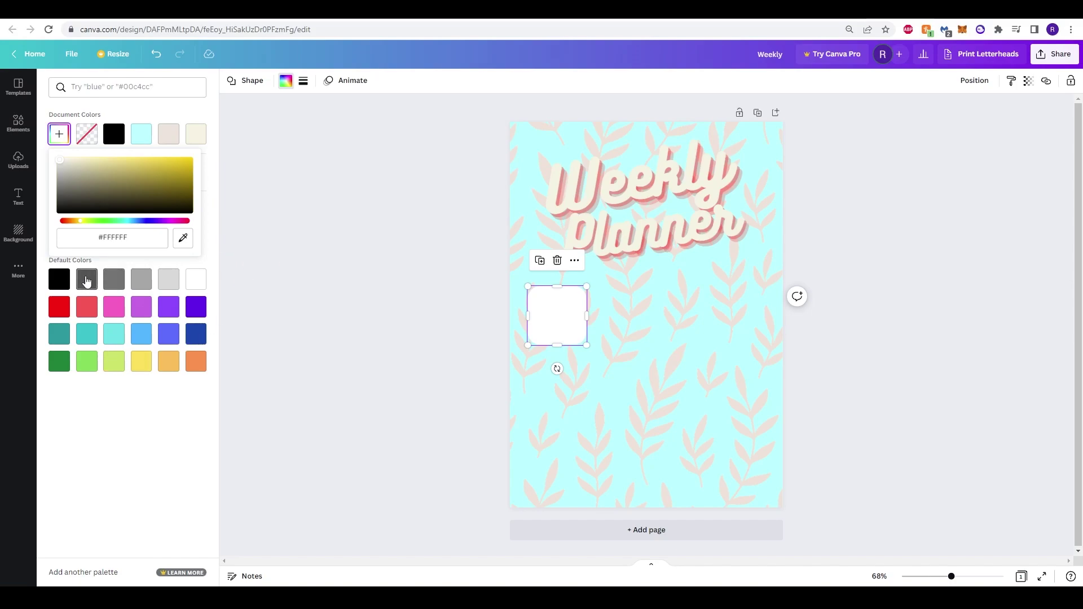
left_click(197, 307)
left_click(197, 307)
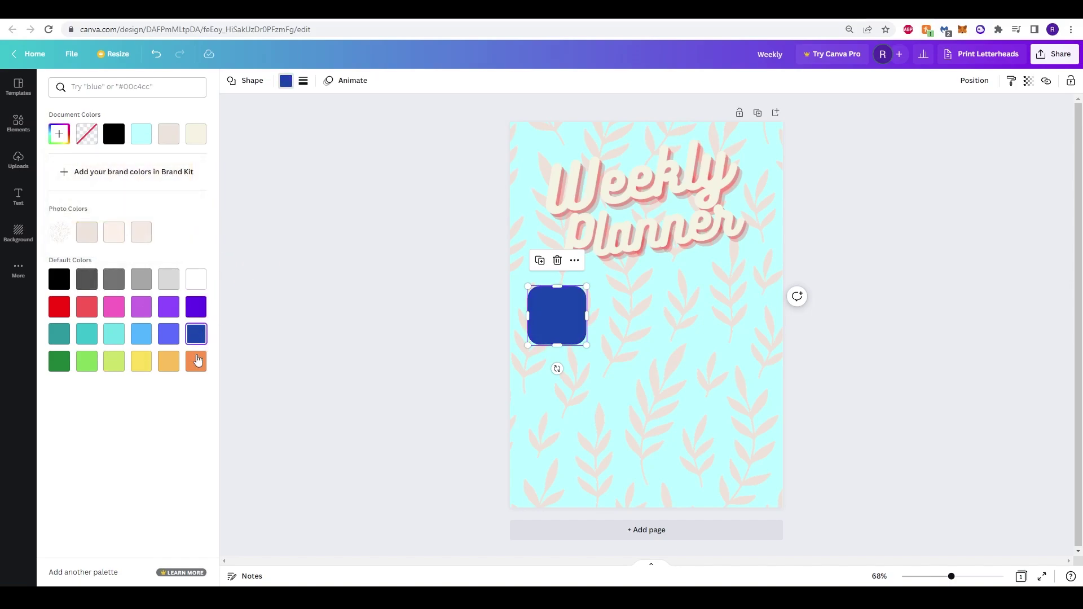
left_click(168, 333)
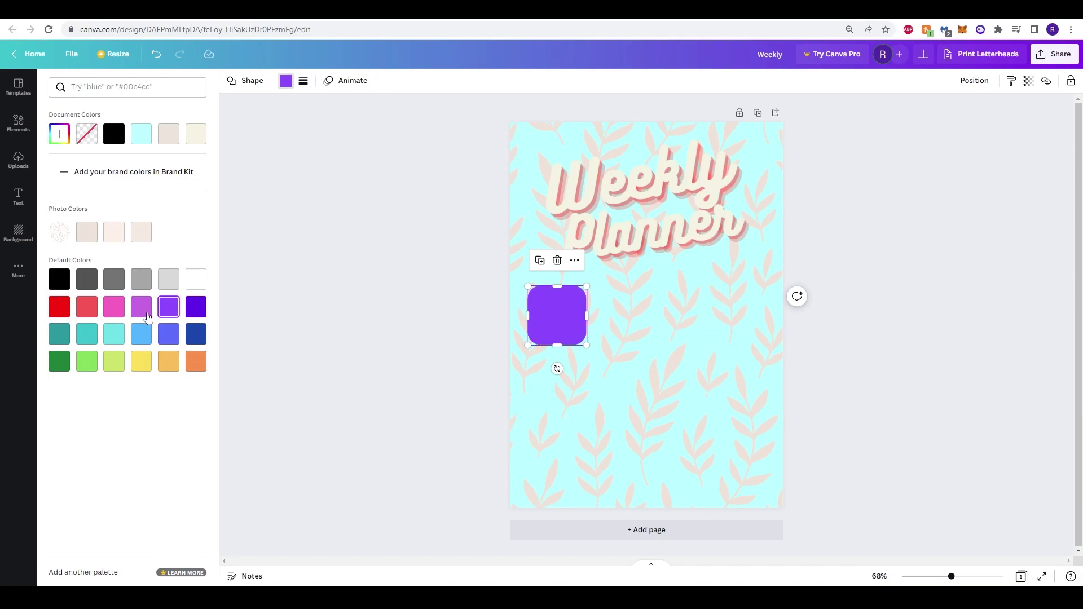
left_click(113, 308)
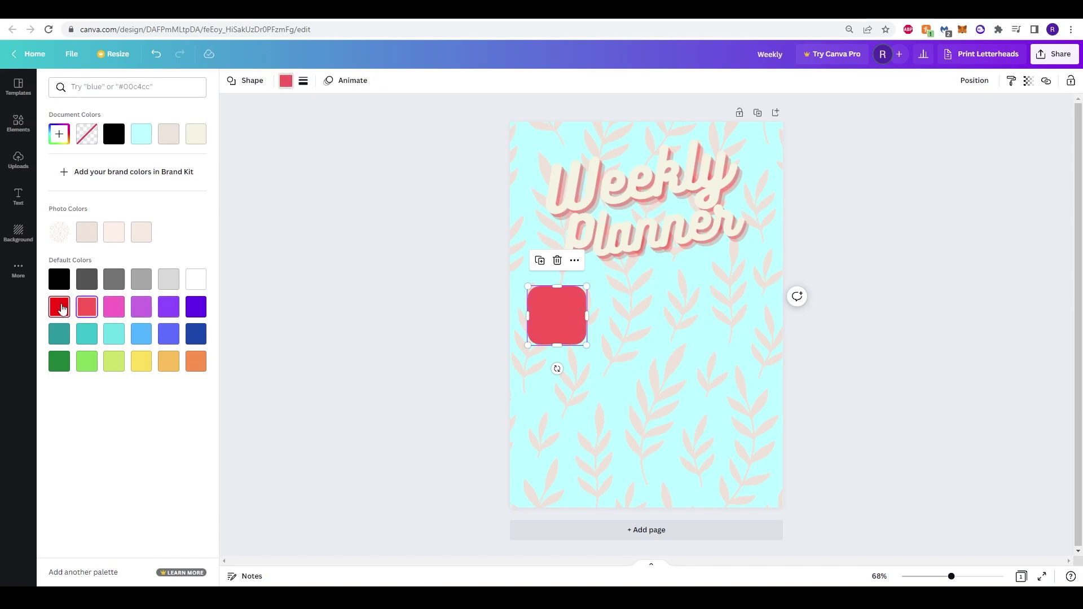
left_click(60, 364)
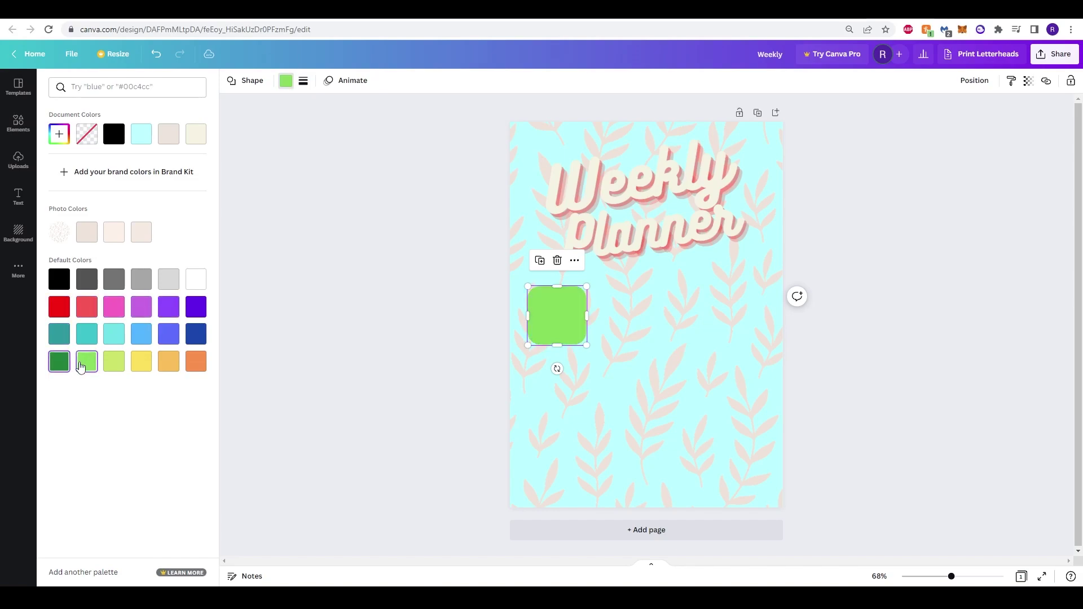
left_click(87, 334)
left_click(195, 279)
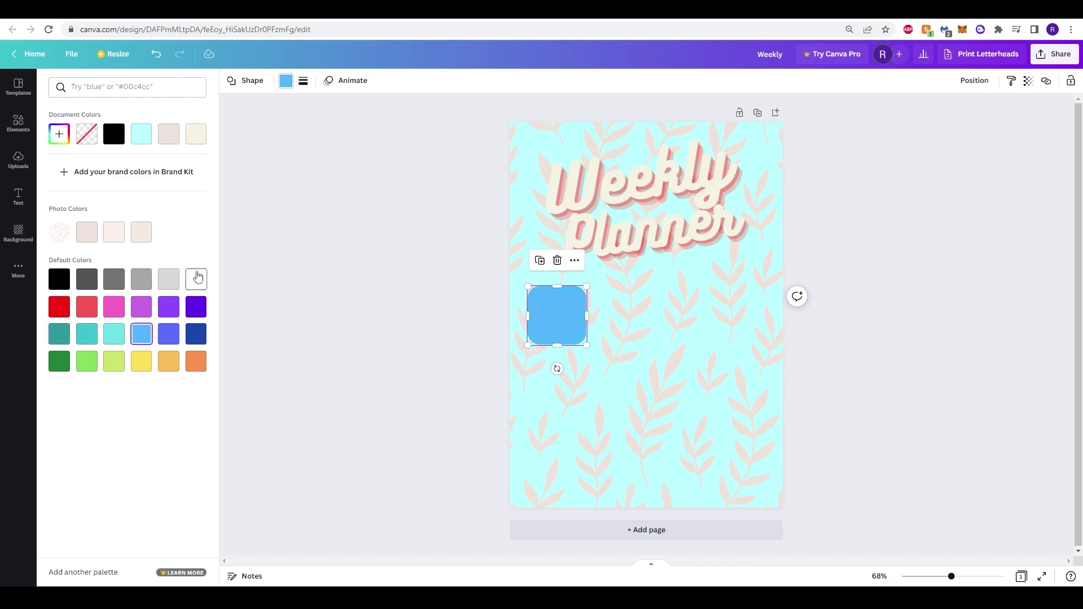
key("Escape")
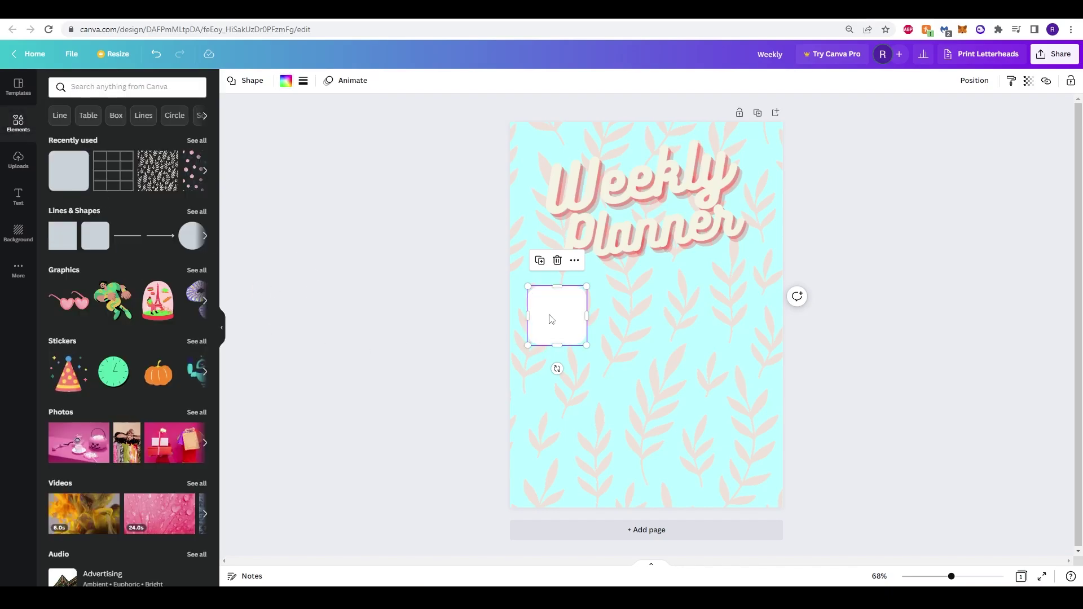
Step: Add the monday text box and place it centred inside the white square
left_click(20, 197)
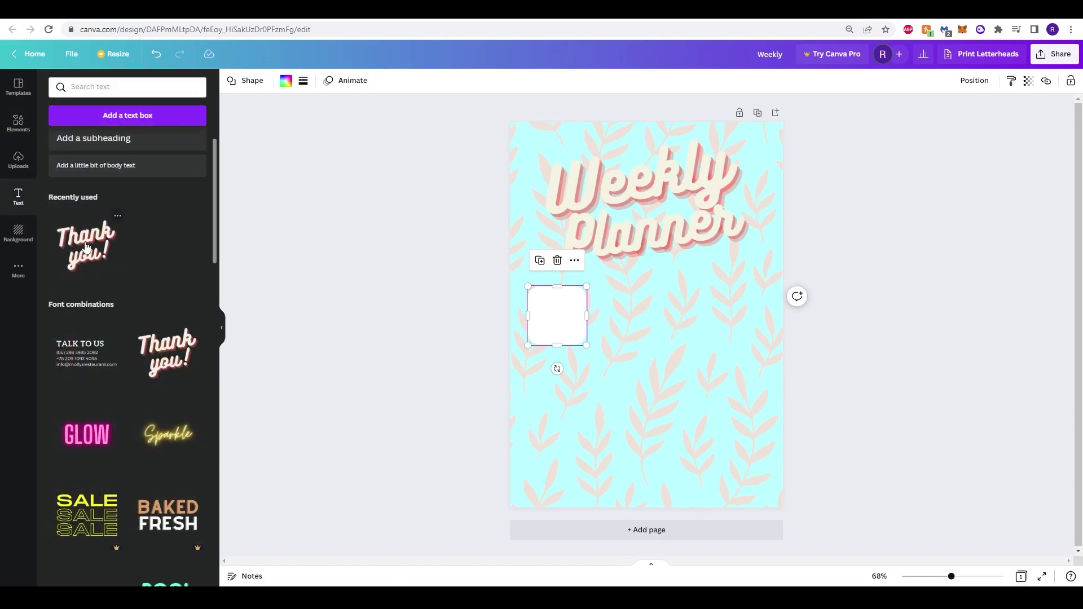
scroll(130, 316, "down", 5)
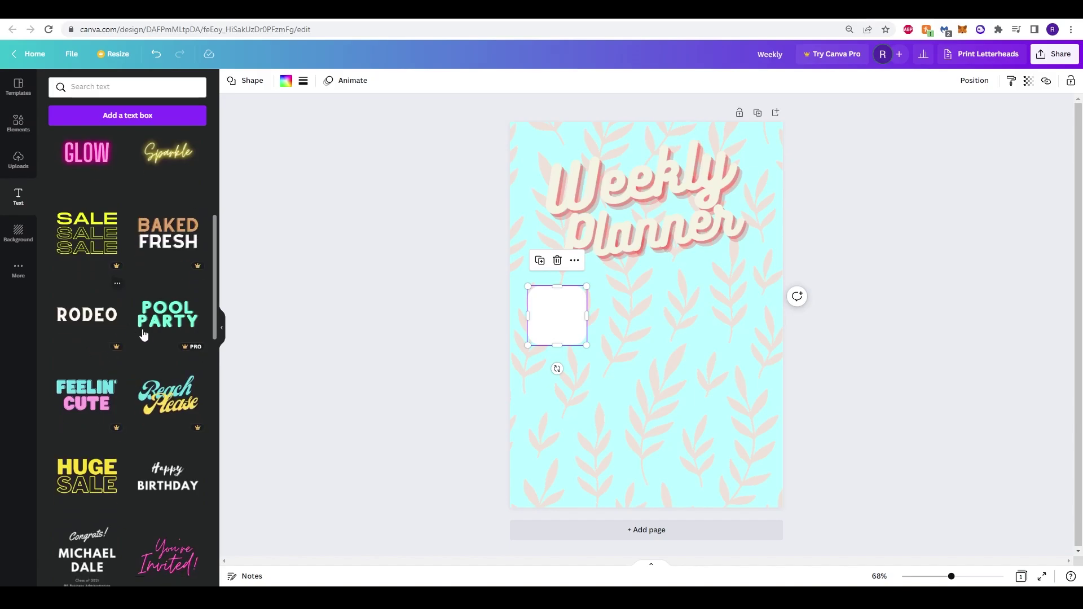
scroll(143, 334, "down", 3)
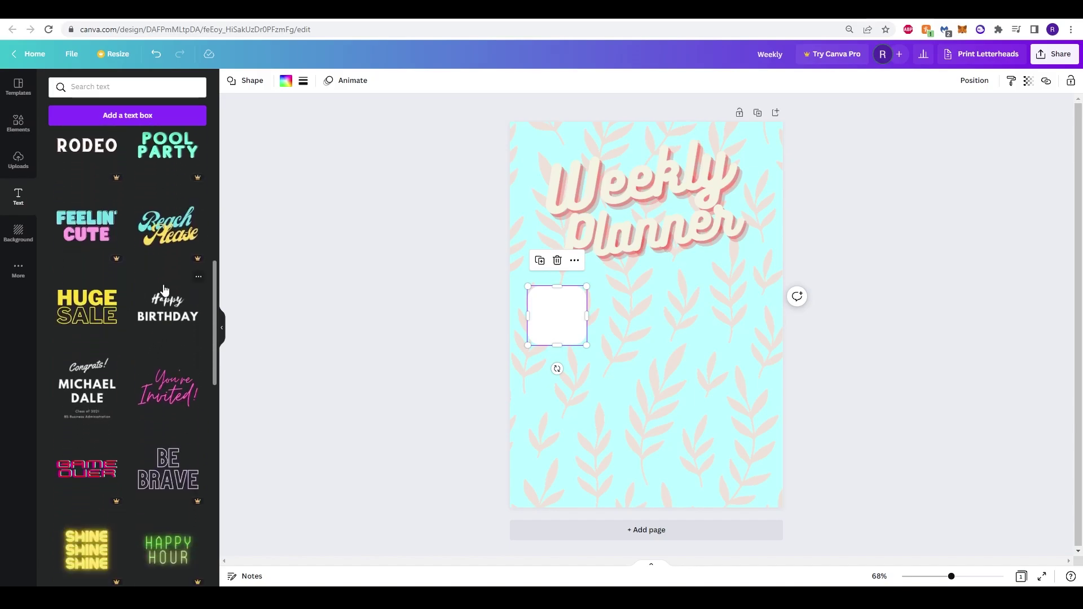
scroll(147, 309, "up", 10)
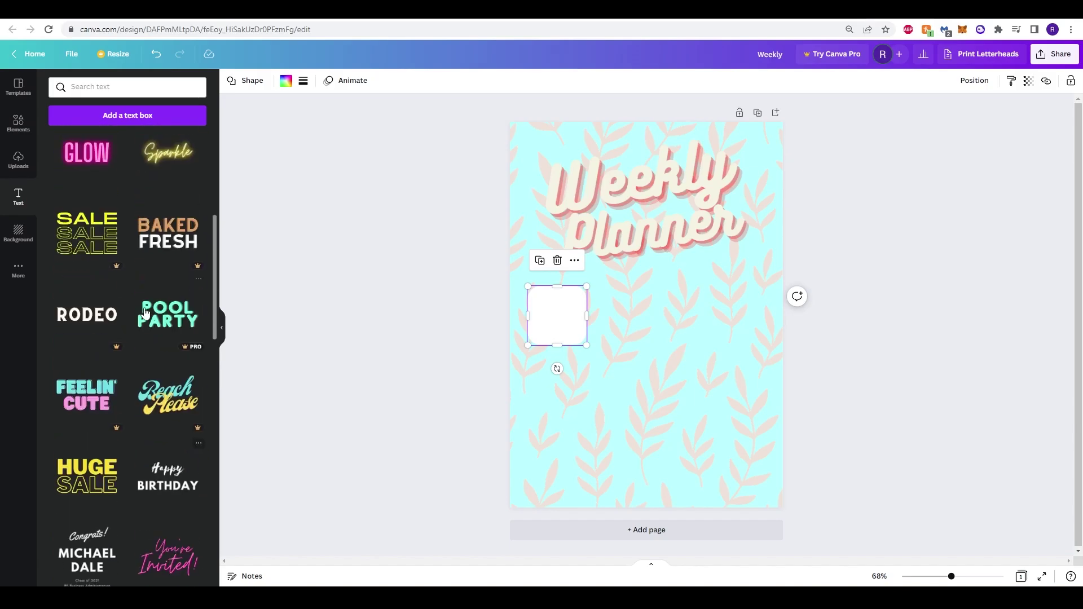
left_click(117, 117)
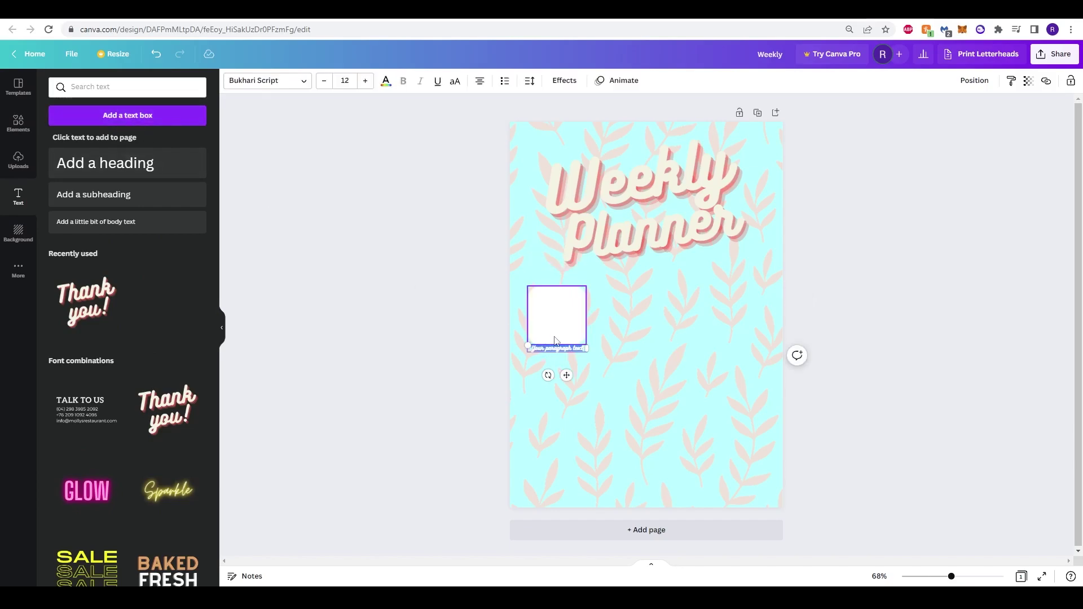
key("ctrl+z")
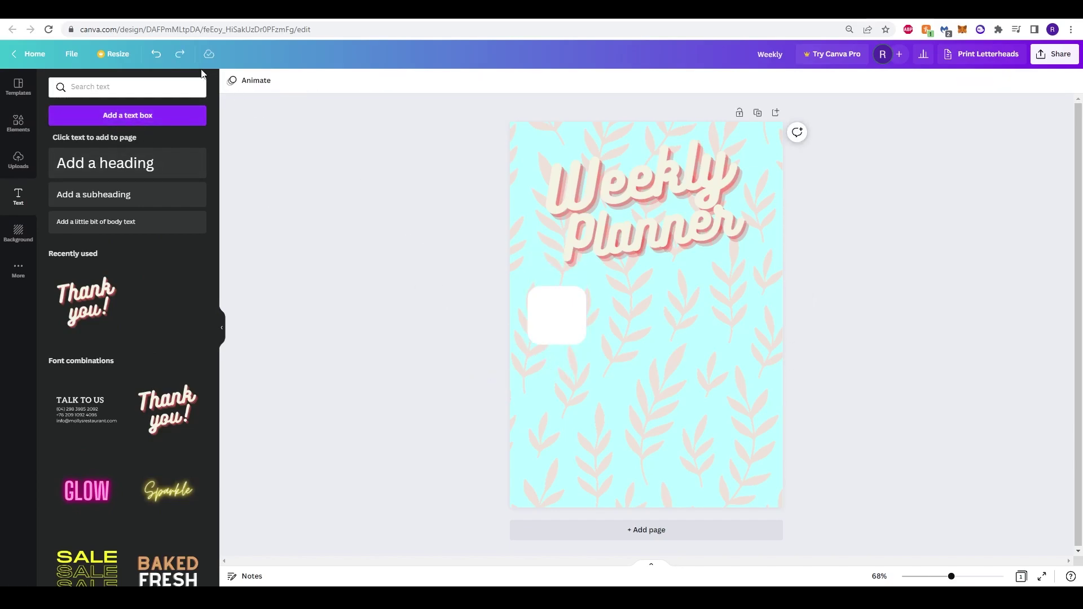
left_click(128, 115)
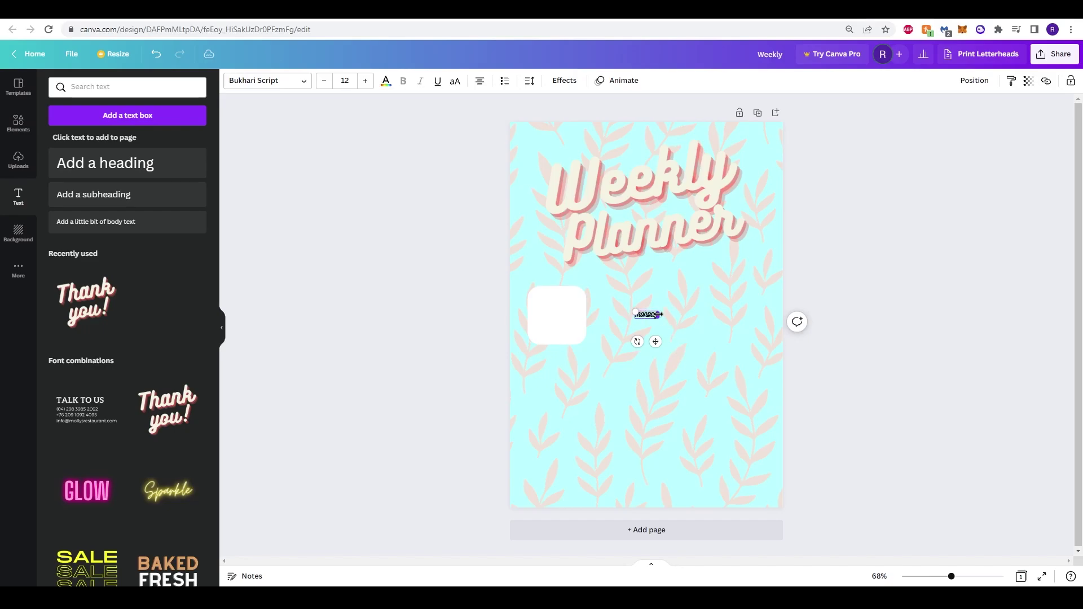
left_click_drag(657, 314, 558, 312)
left_click(548, 299)
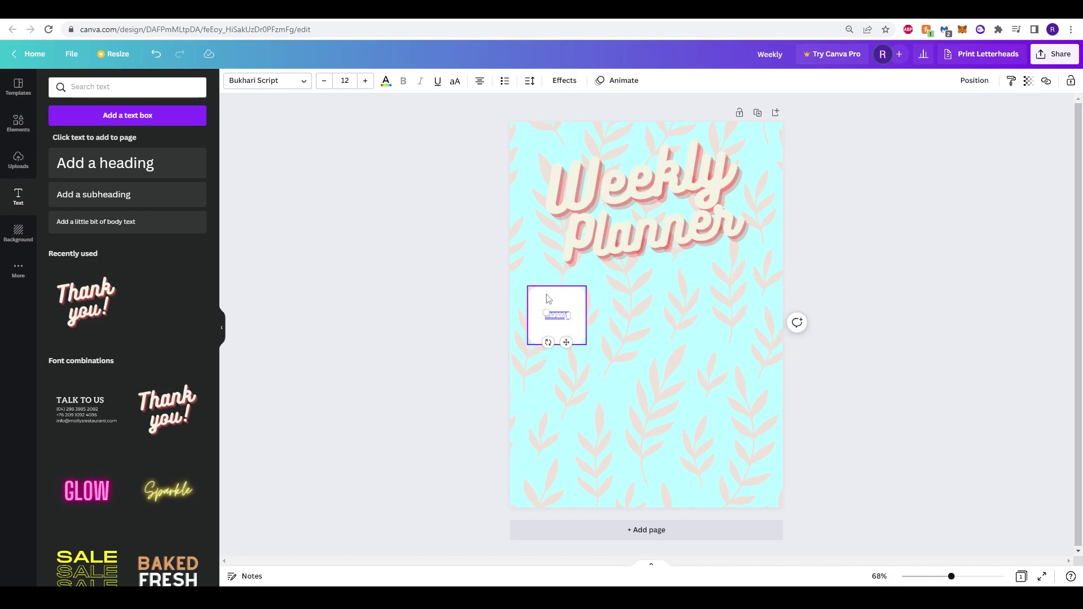
Step: Enlarge the monday text to font size 35
left_click(365, 80)
left_click(365, 81)
left_click(365, 80)
left_click(365, 81)
left_click(365, 80)
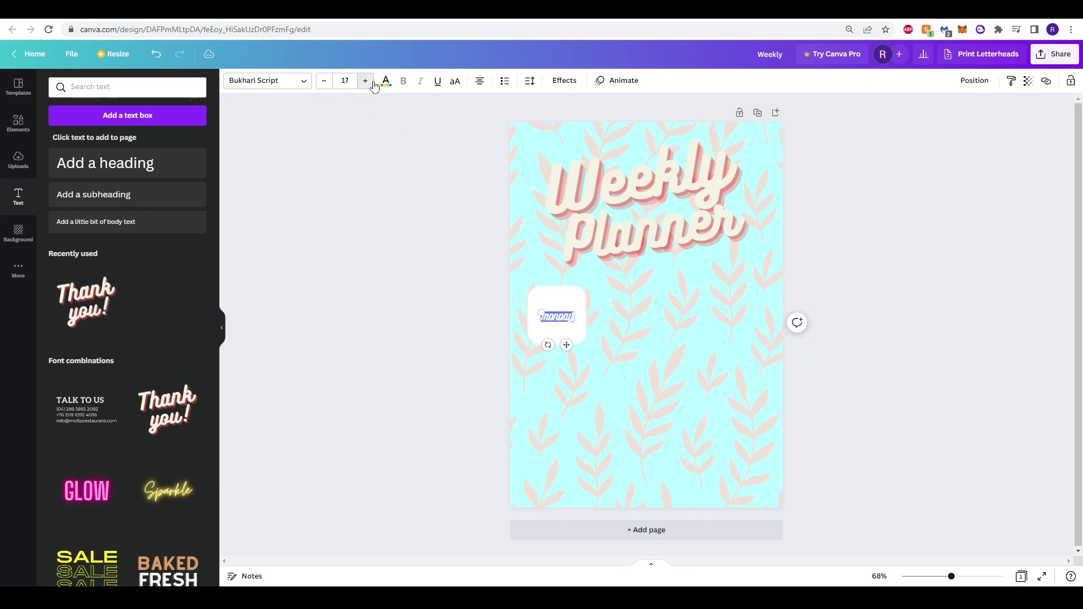
left_click(371, 82)
left_click(370, 82)
left_click(370, 83)
left_click(369, 83)
left_click(369, 82)
left_click(368, 83)
left_click(367, 83)
left_click(368, 83)
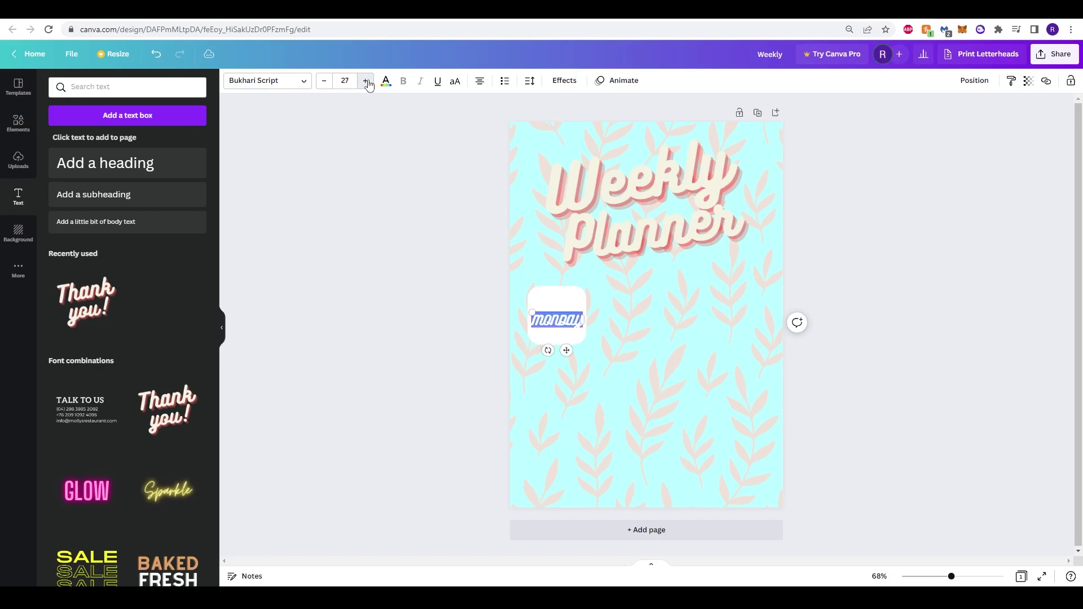
left_click(369, 84)
left_click(345, 80)
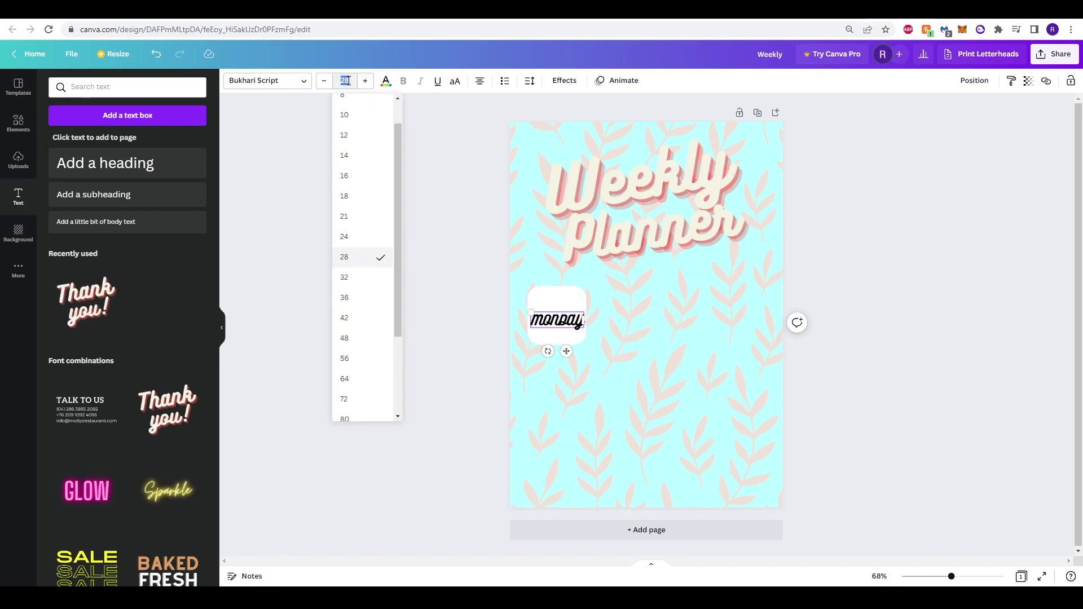
type("35")
key("Return")
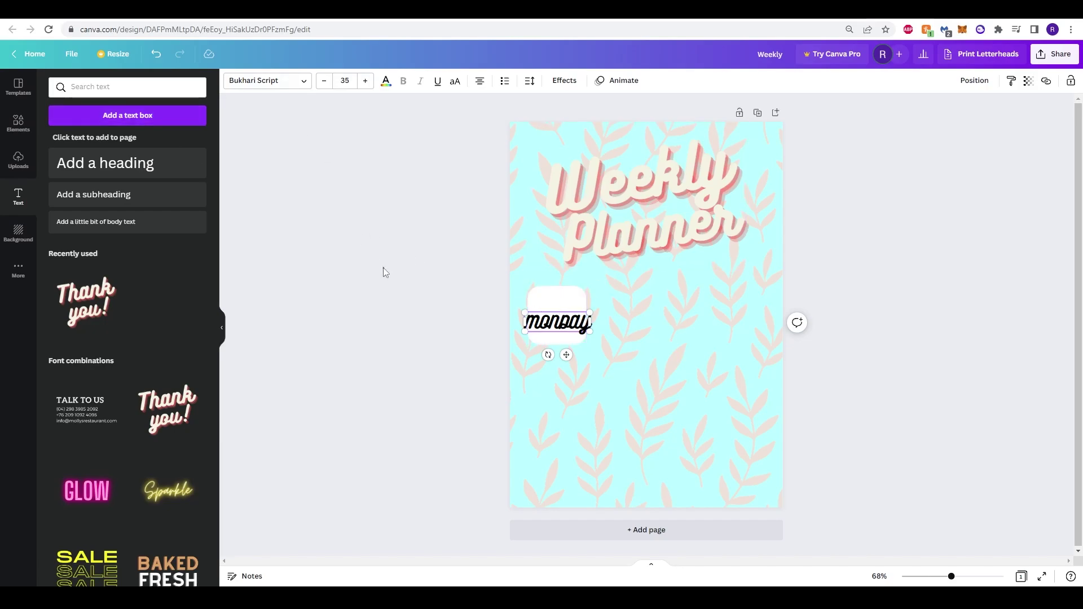
Step: Shrink the monday text back to size 27 and reposition it within the square
left_click(556, 336)
left_click(556, 323)
left_click_drag(556, 323, 562, 313)
left_click(324, 81)
left_click(324, 81)
left_click(324, 80)
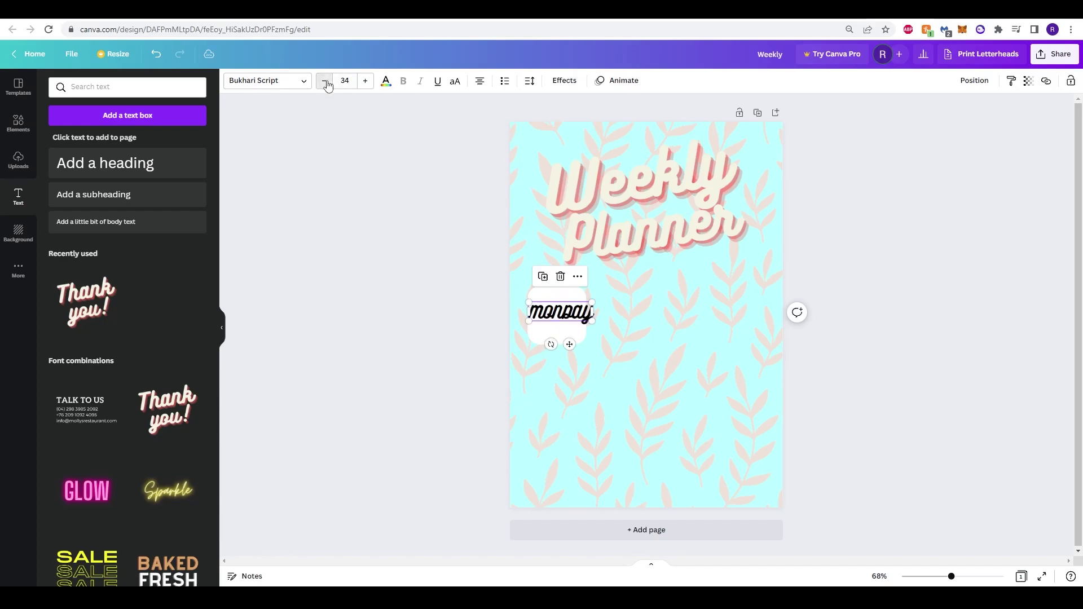
left_click(323, 80)
left_click(324, 80)
left_click(323, 81)
left_click(324, 81)
left_click(324, 80)
left_click_drag(558, 309, 555, 314)
left_click(386, 309)
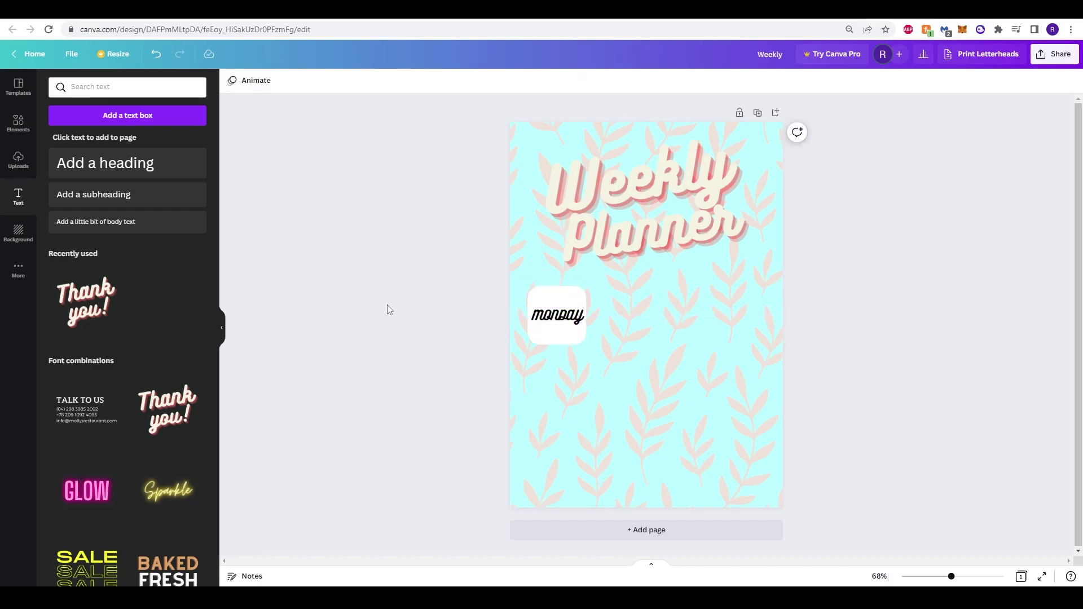
Step: Colour the monday text purple
left_click(553, 317)
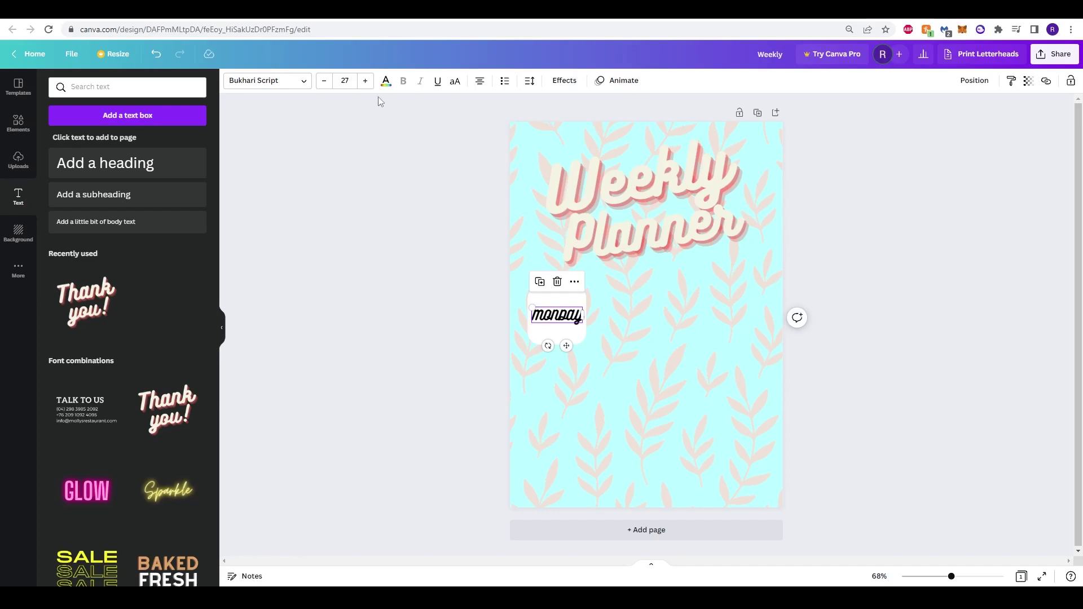
left_click(387, 82)
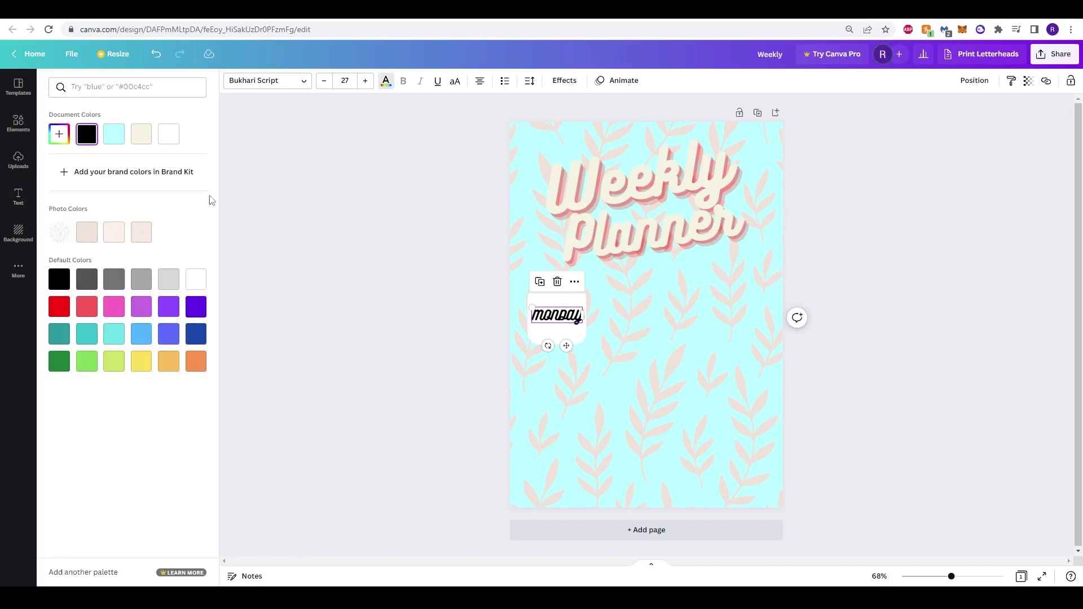
left_click(198, 307)
left_click(331, 344)
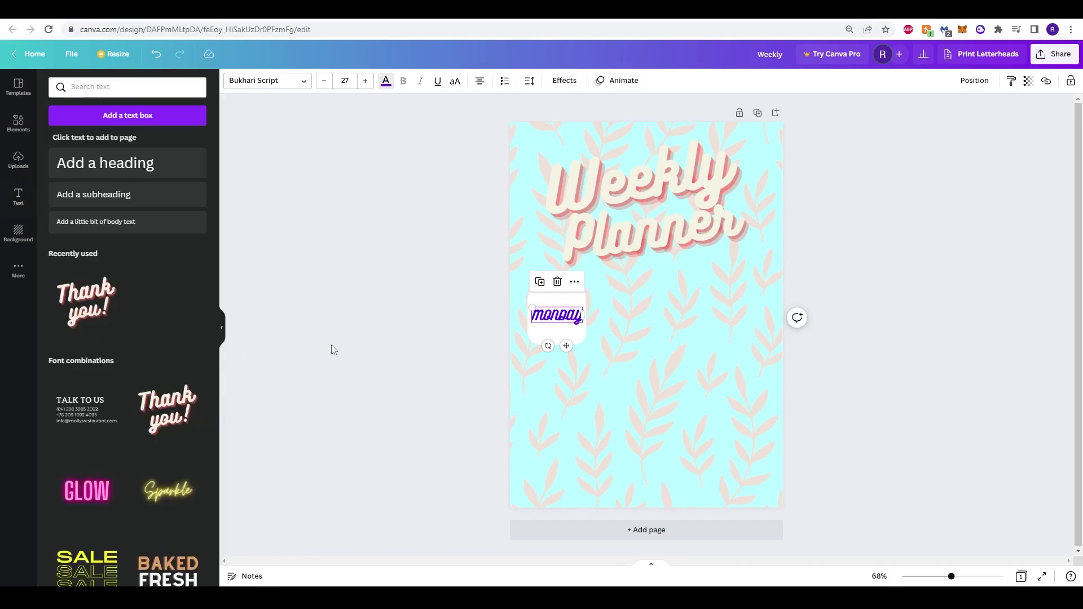
left_click(431, 340)
Step: Recolour the monday text dark blue after trying red, pink and purple
left_click(548, 320)
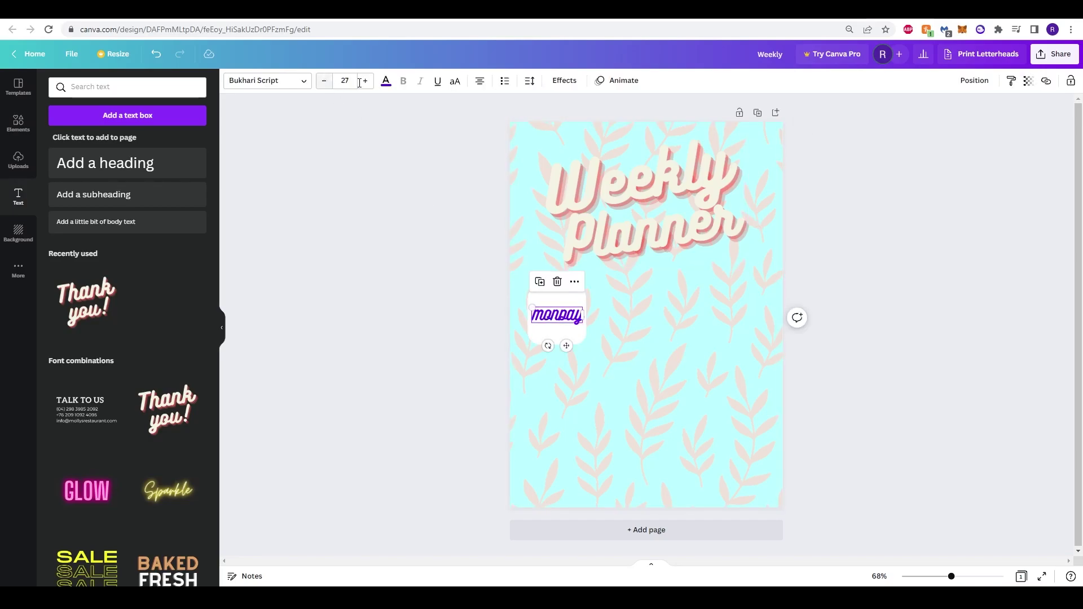
left_click(386, 81)
left_click(59, 308)
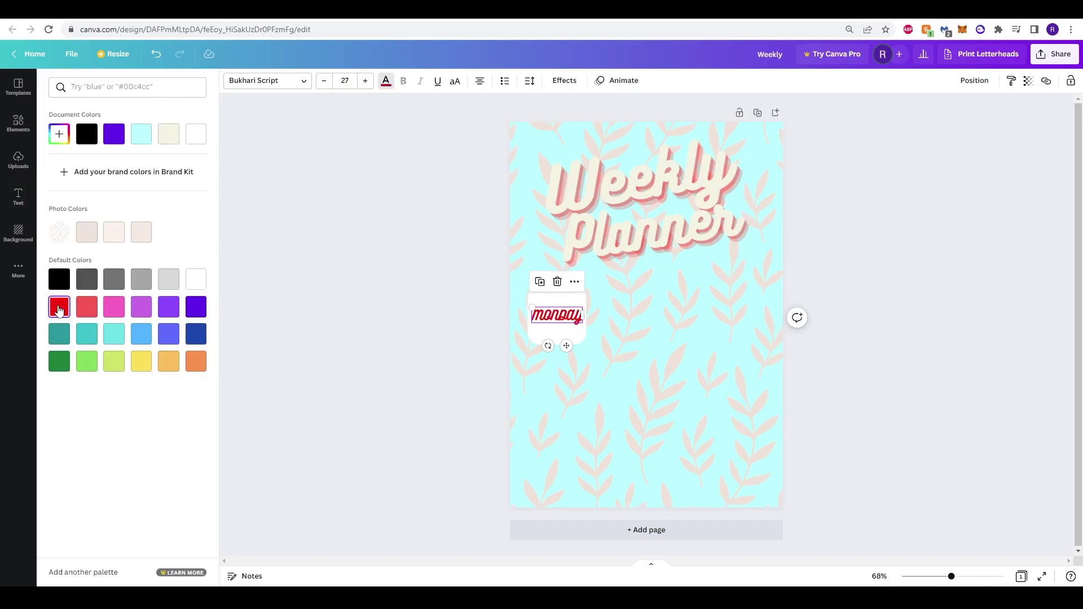
left_click(114, 309)
left_click(202, 314)
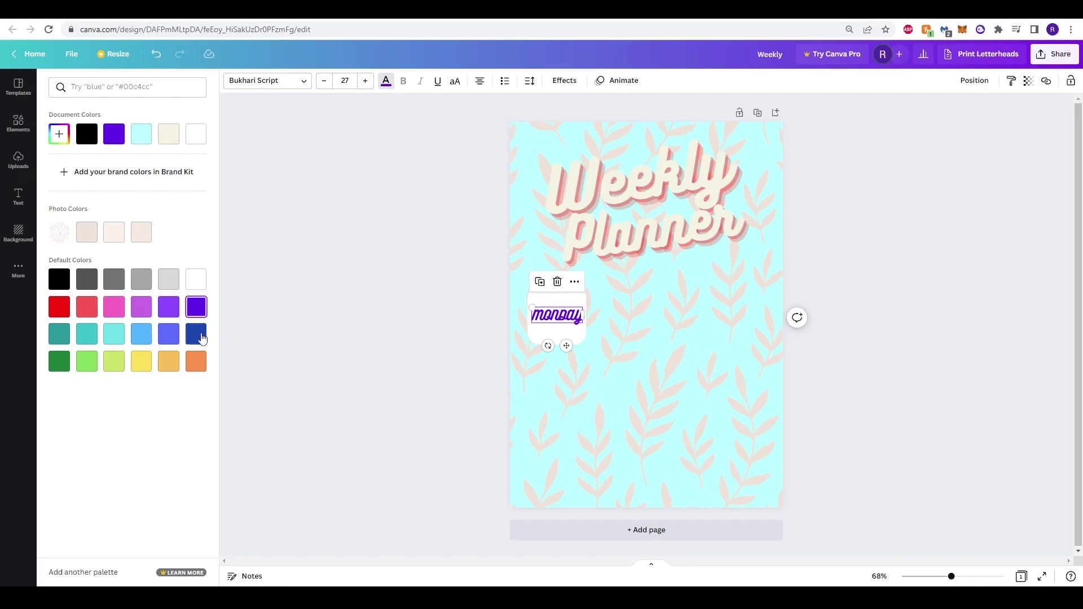
left_click(202, 337)
left_click(396, 237)
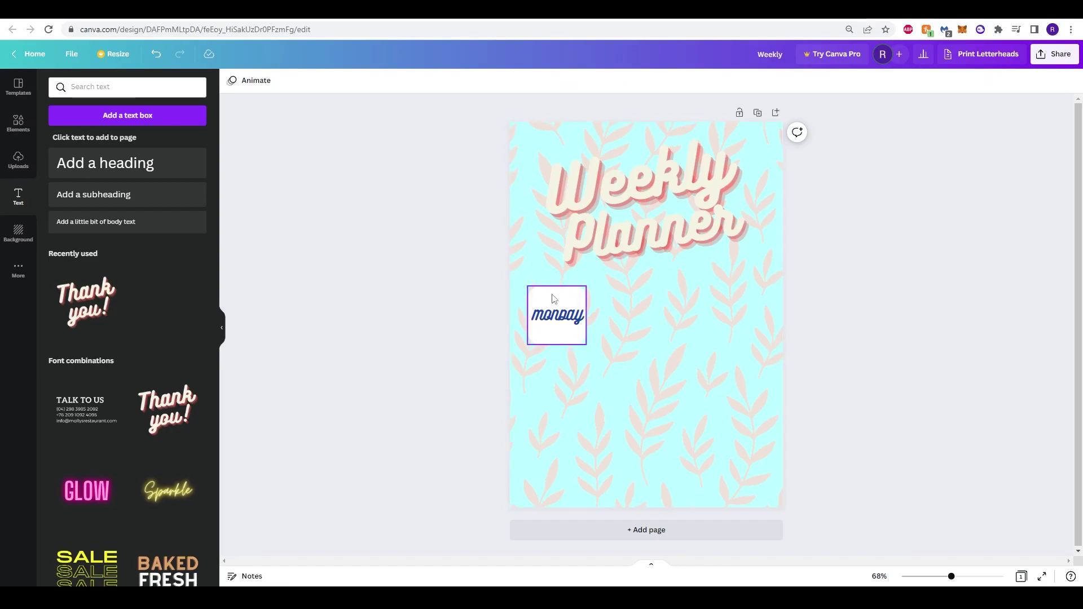
left_click(562, 315)
left_click(562, 315)
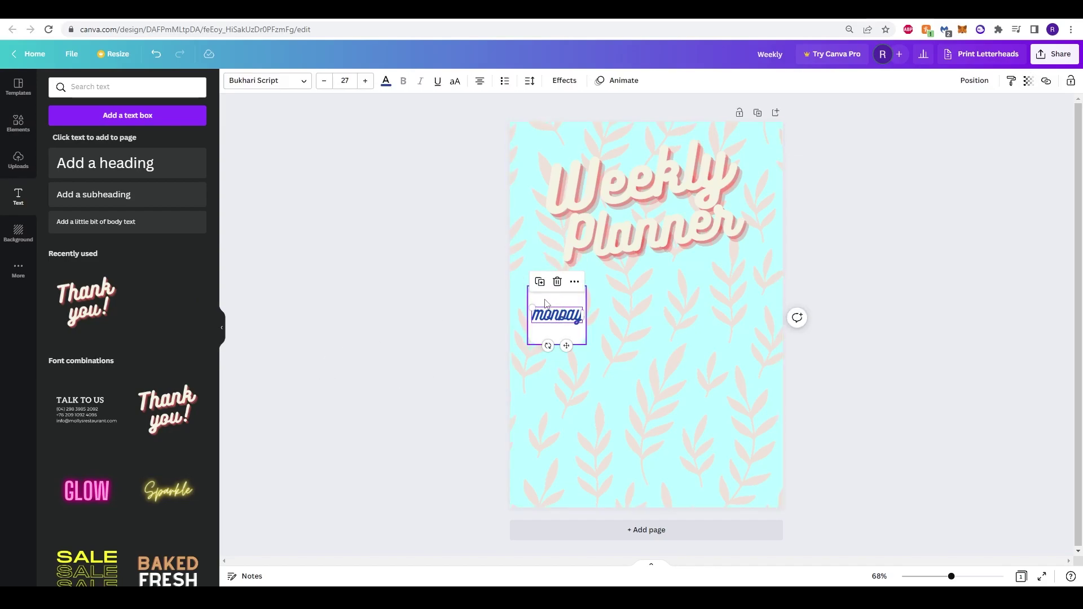
Step: Copy the monday tile and paste two copies to complete the top row of three
left_click(511, 361)
left_click_drag(519, 309, 593, 397)
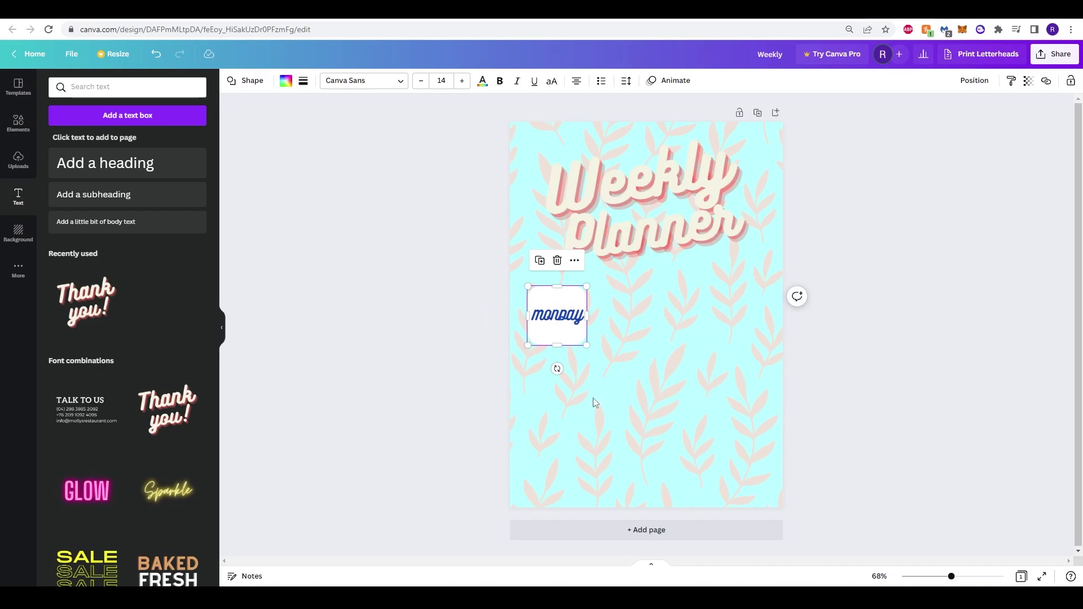
left_click_drag(597, 349, 599, 371)
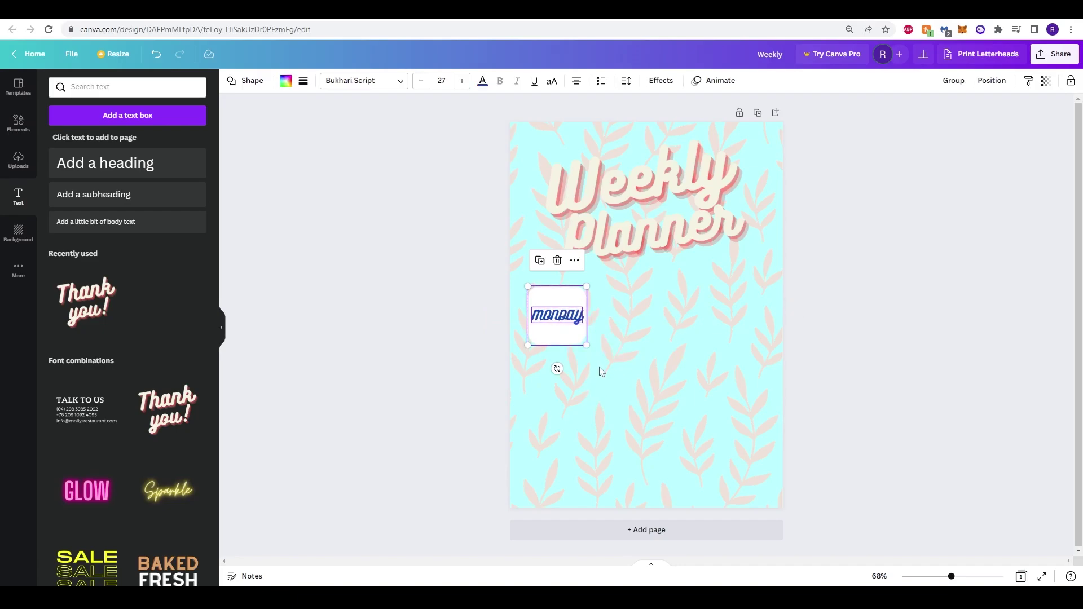
right_click(572, 332)
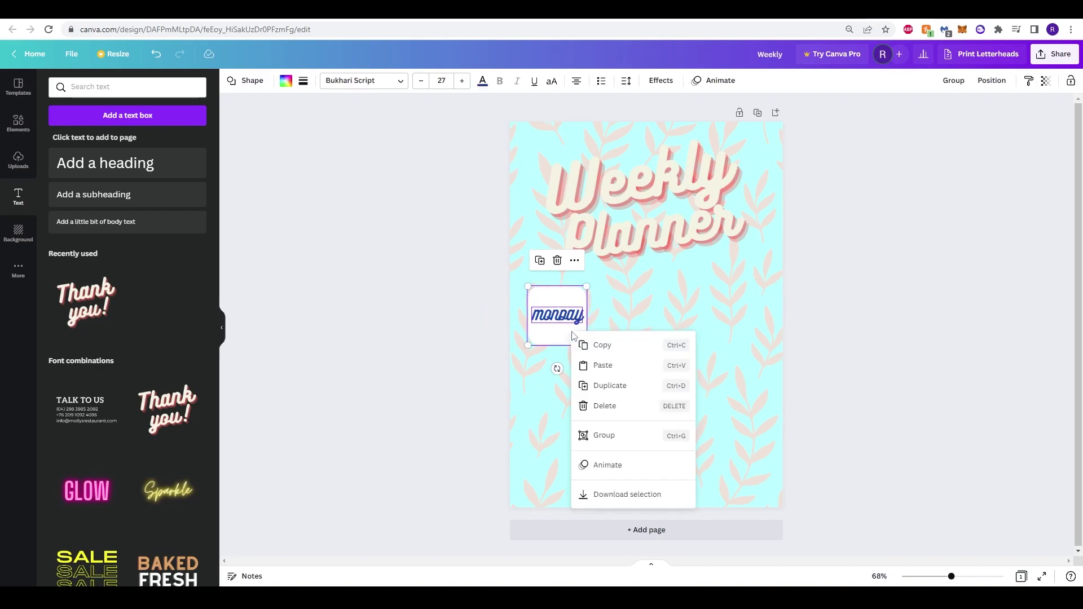
left_click(599, 345)
left_click(612, 346)
key("ctrl+v")
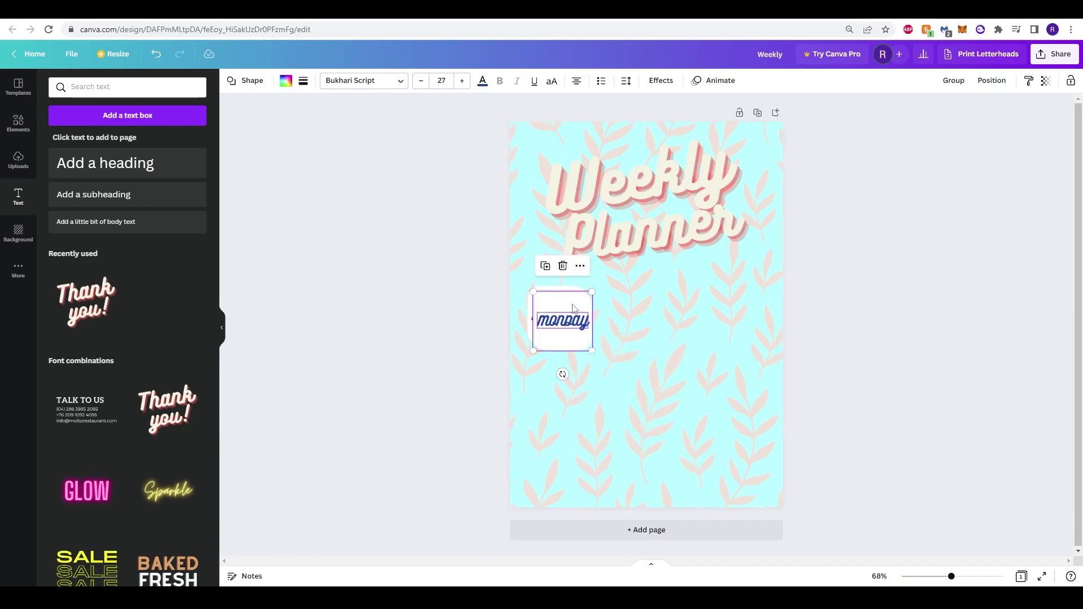
left_click_drag(572, 307, 644, 306)
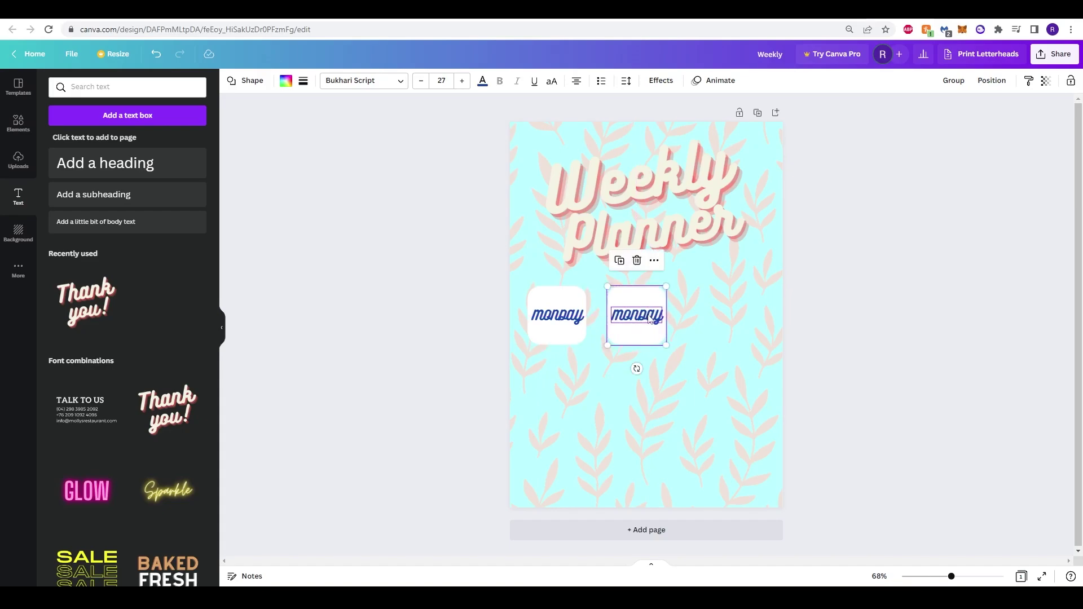
left_click(573, 308)
key("ctrl+v")
left_click_drag(665, 298, 719, 298)
Step: Paste three more monday tiles to form the second row of three
left_click(559, 333)
key("ctrl+v")
left_click_drag(637, 307, 554, 374)
left_click(567, 334)
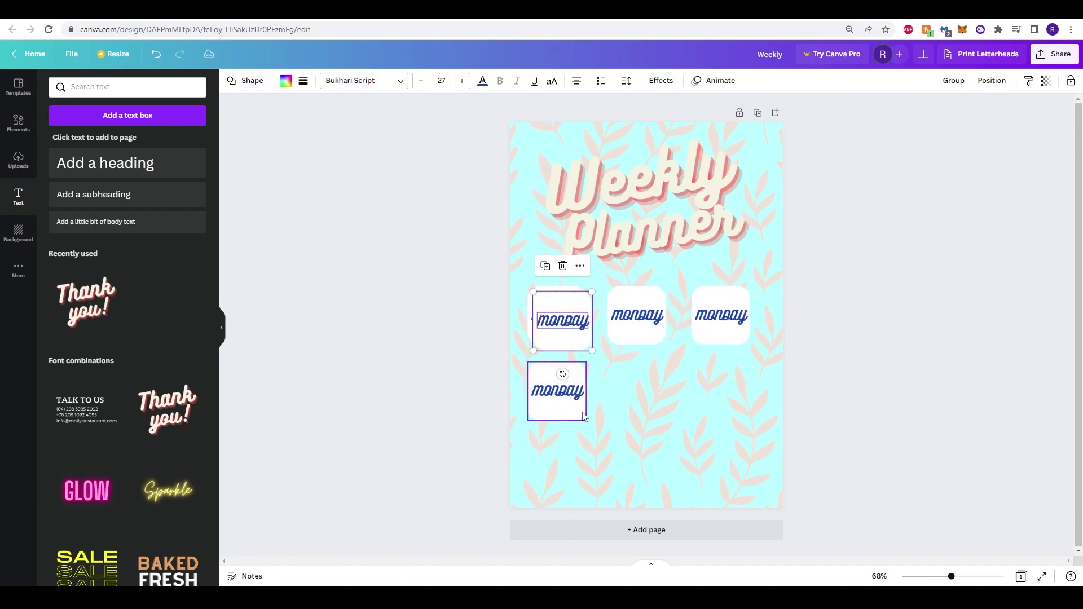
key("ctrl+v")
left_click_drag(569, 309, 642, 375)
left_click(564, 330)
key("ctrl+v")
left_click_drag(566, 308, 723, 374)
Step: Paste a seventh monday tile centred below the middle column
left_click(564, 316)
key("ctrl+v")
left_click_drag(564, 316, 636, 445)
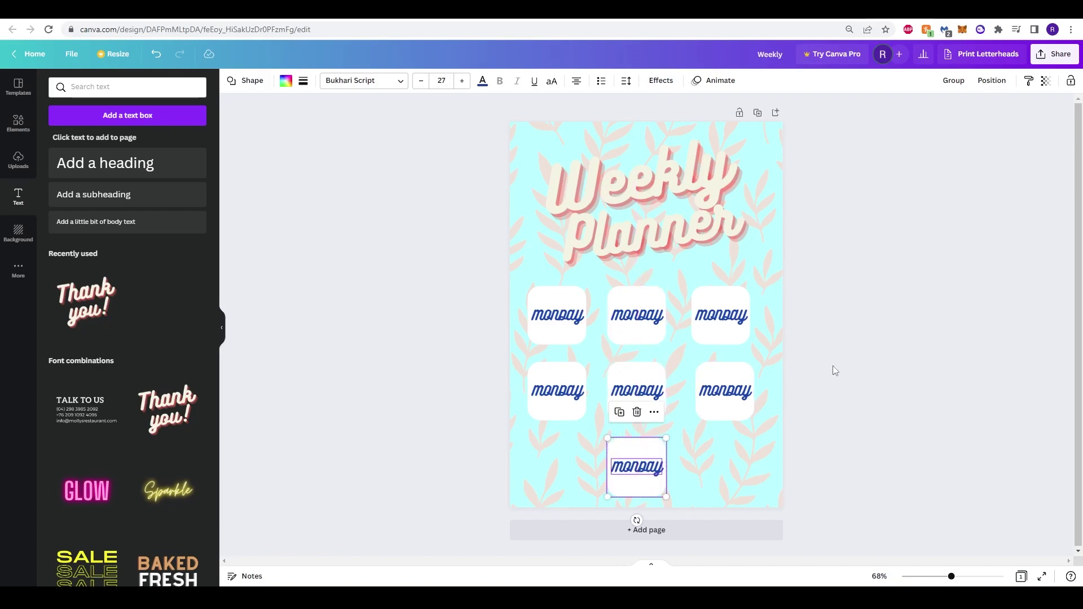
left_click(758, 357)
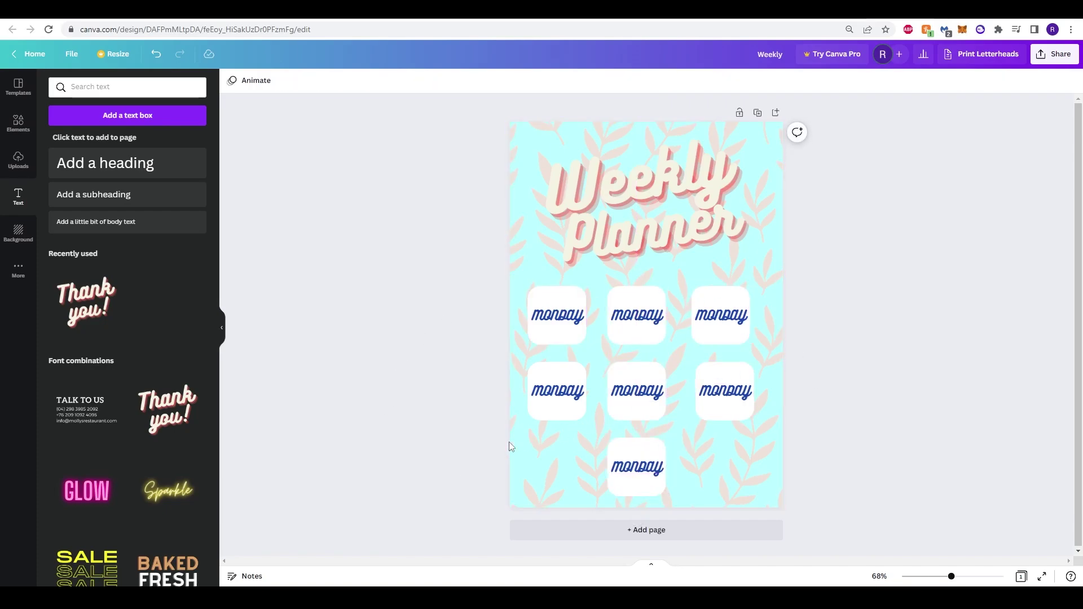
Step: Relabel the top-row copies TUESDAY and WED, shortened so it fits
left_click(631, 319)
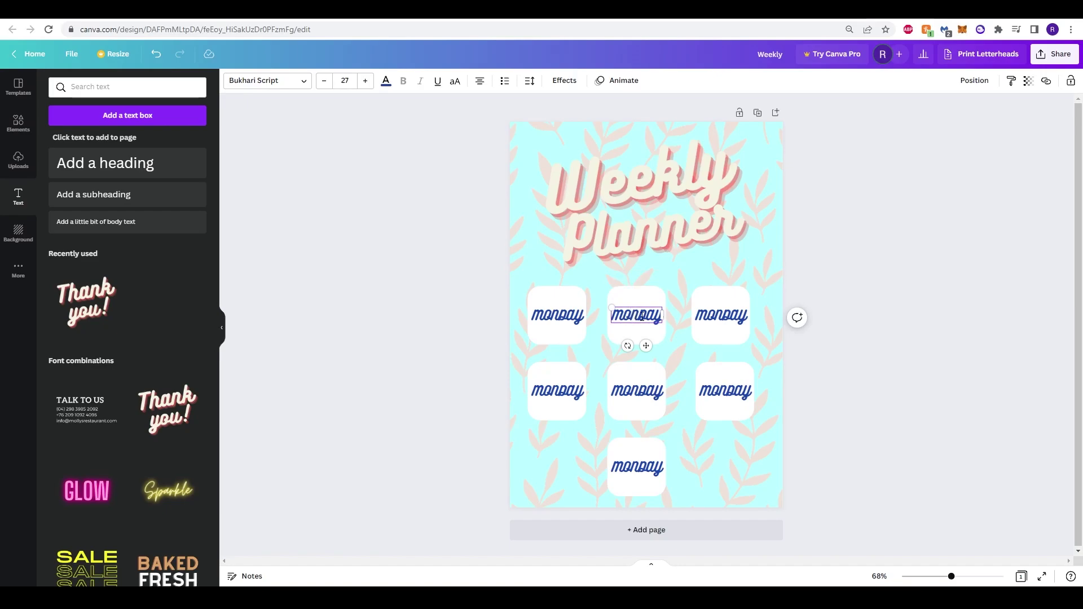
double_click(642, 317)
type("TUESDAY")
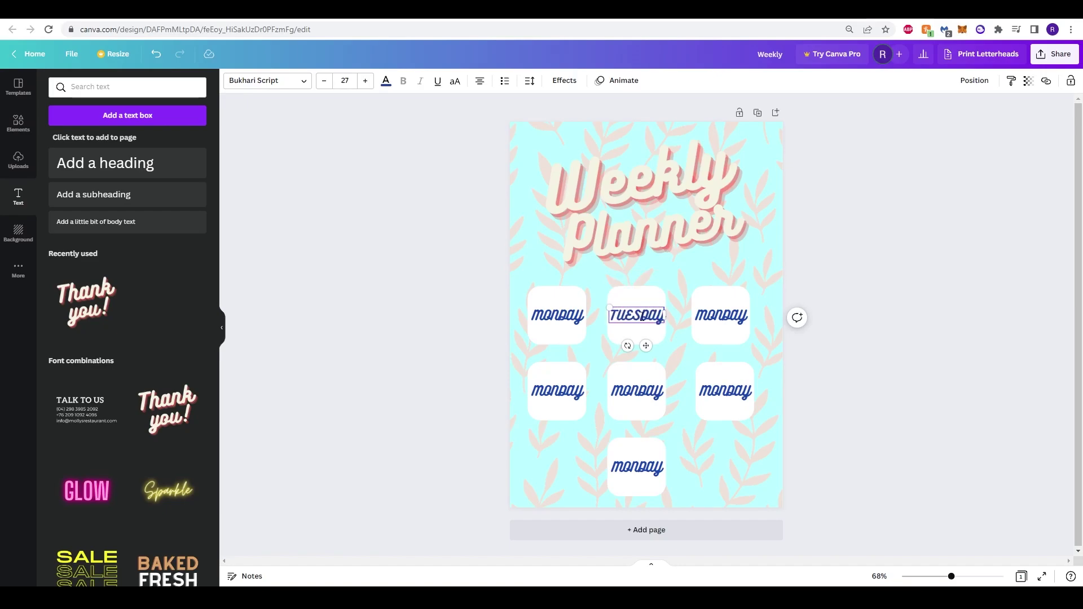
left_click(718, 319)
double_click(718, 317)
type("WE")
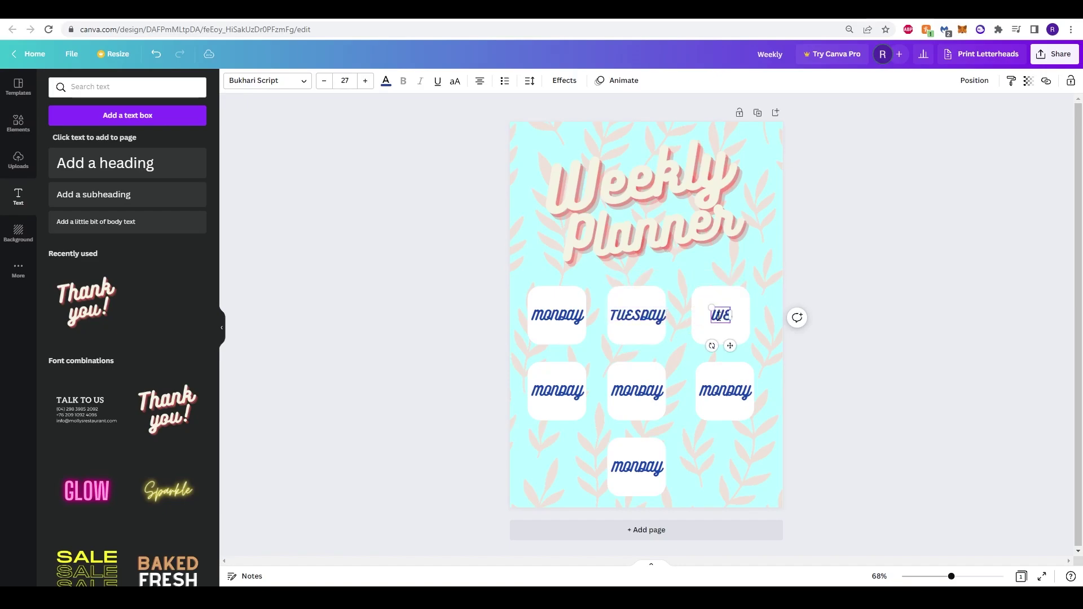
type("DNESDAY")
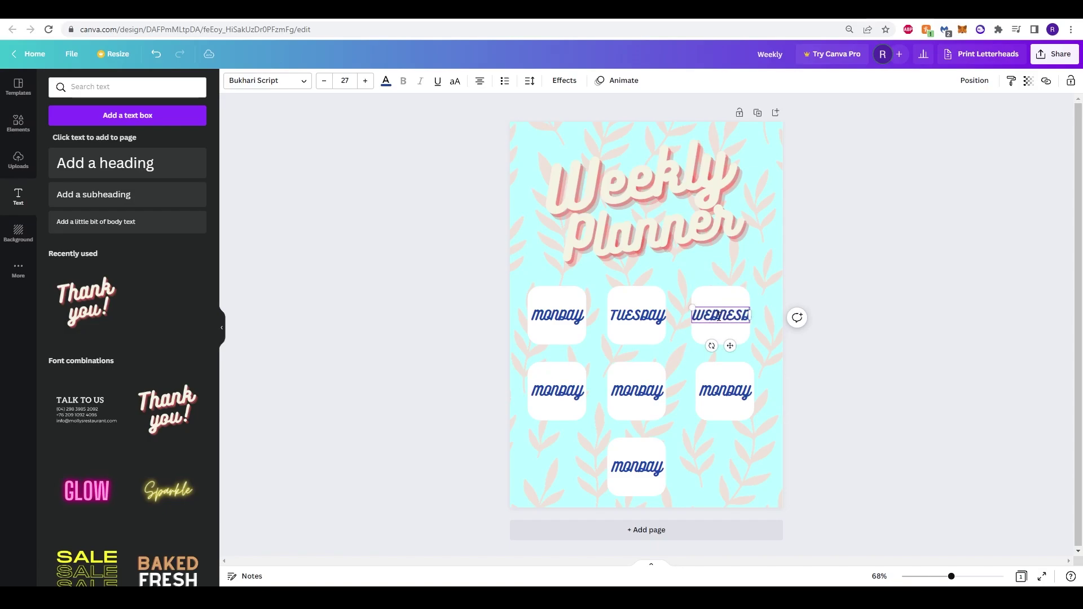
key("BackSpace")
key("BackSpace")
key("BackSpace")
type("DAY")
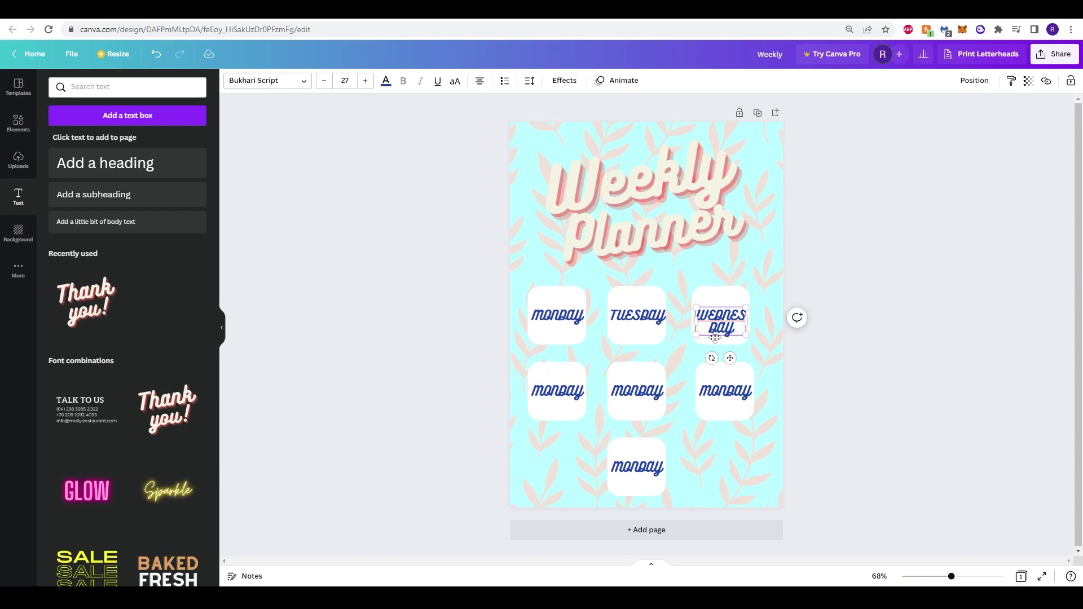
key("ctrl+z")
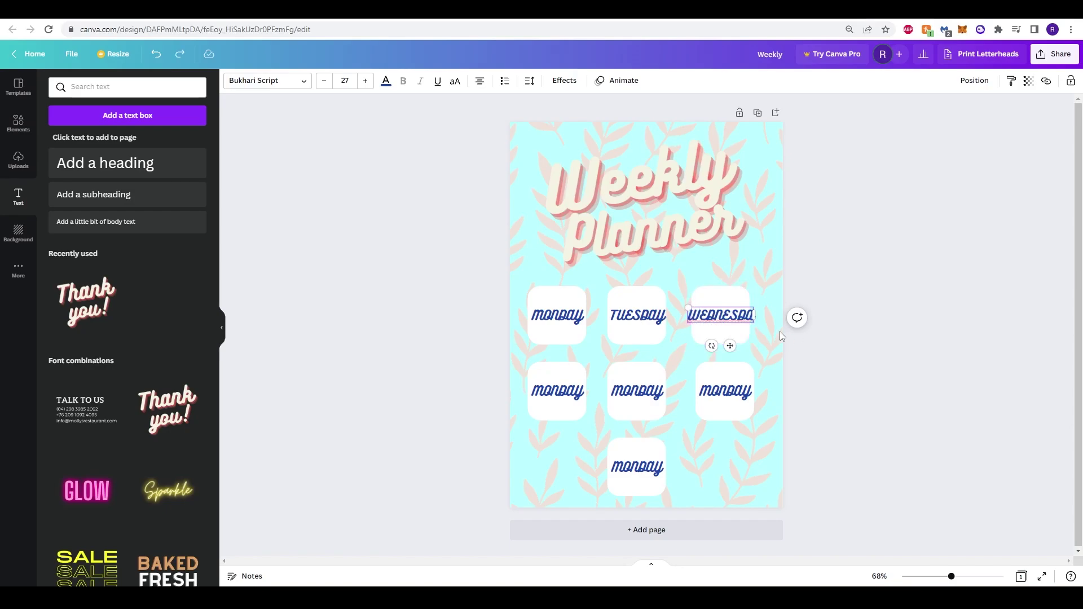
key("BackSpace")
key("BackSpace")
key("BackSpace")
key("BackSpace")
key("BackSpace")
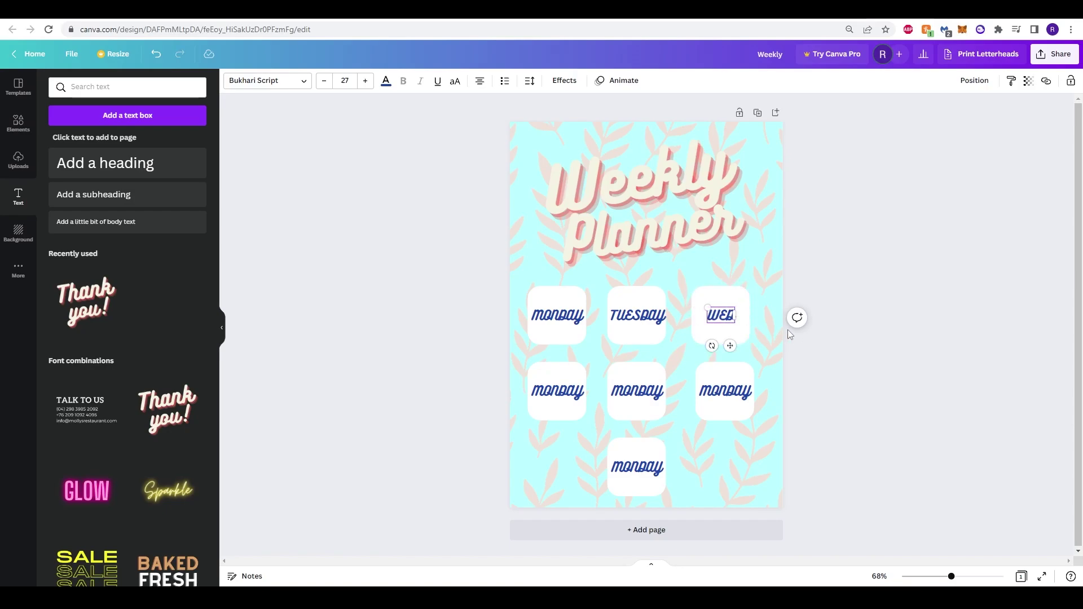
left_click(558, 390)
Step: Relabel the second-row left and middle tiles THURSDAY and FRIDAY
left_click(558, 391)
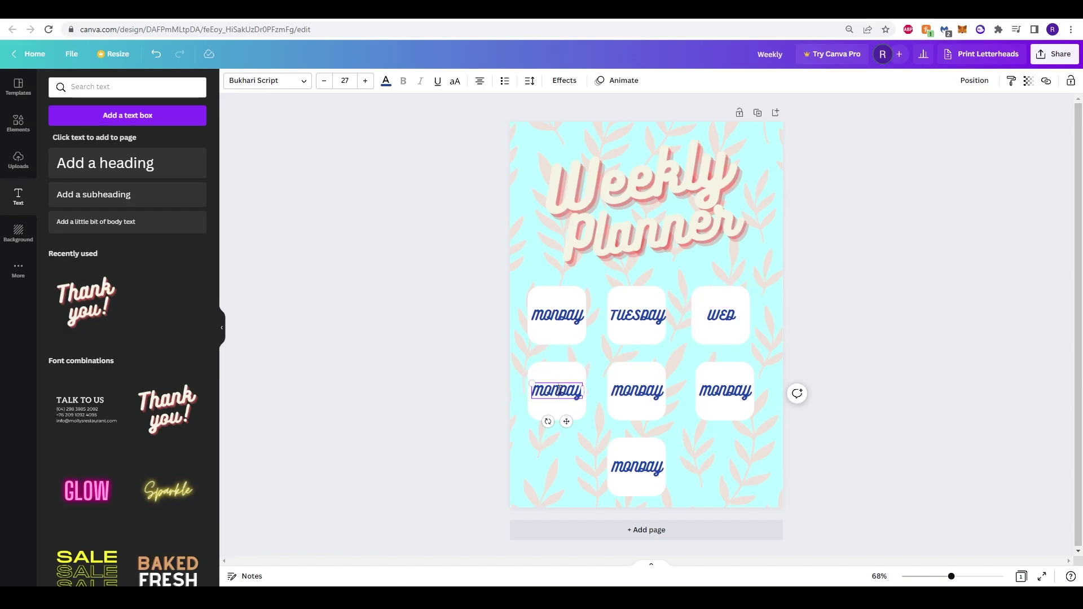
key("ctrl+a")
type("THURSDAY")
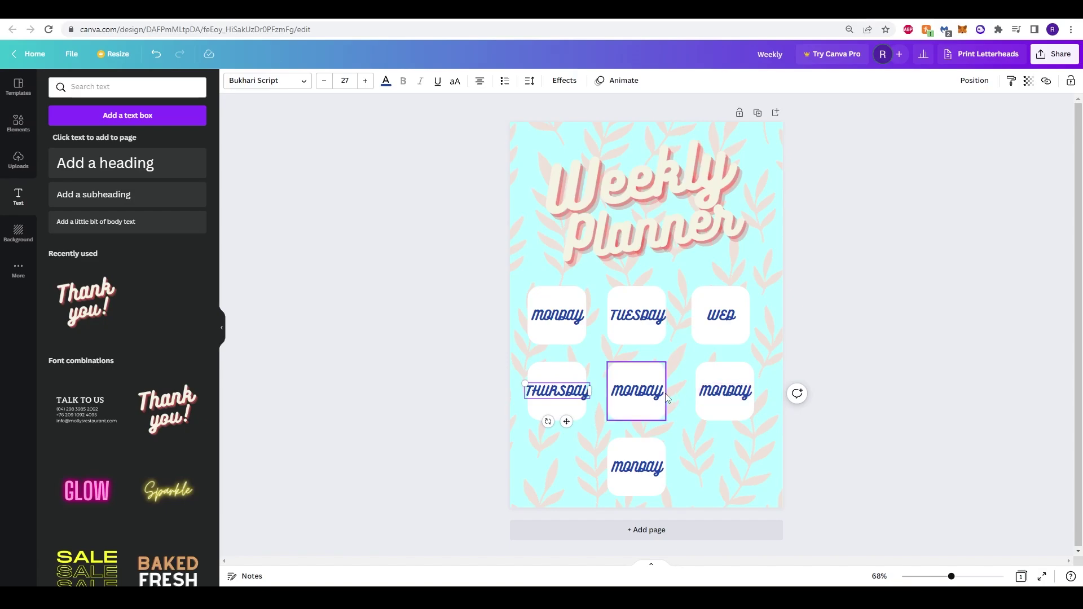
left_click(642, 389)
double_click(644, 390)
type("FRIDAY")
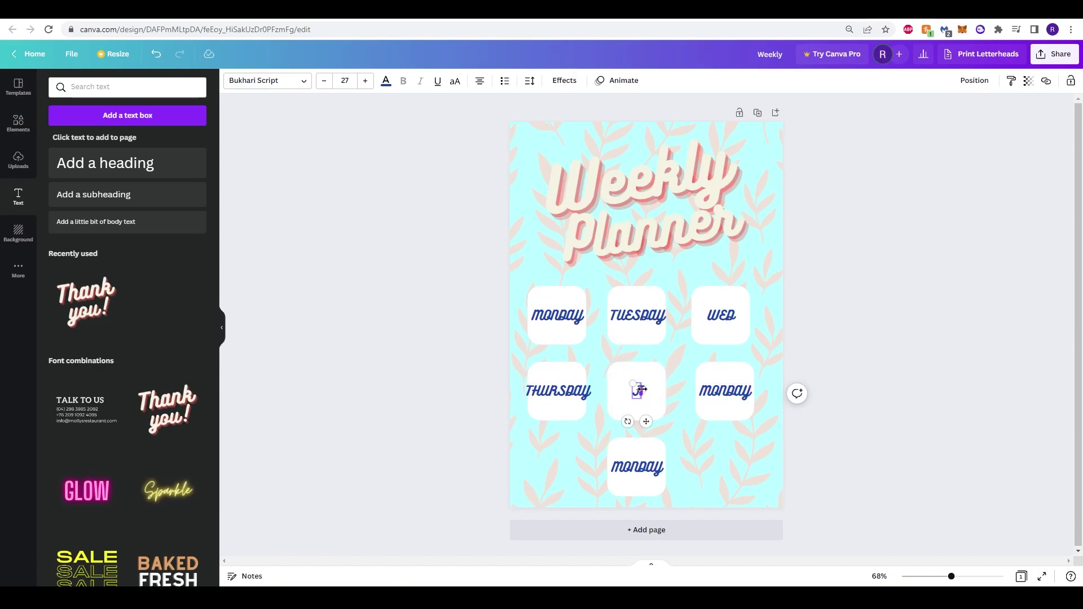
Step: Relabel the second-row right tile SATURDAY and the bottom tile SUNDAY
left_click(735, 393)
left_click(735, 393)
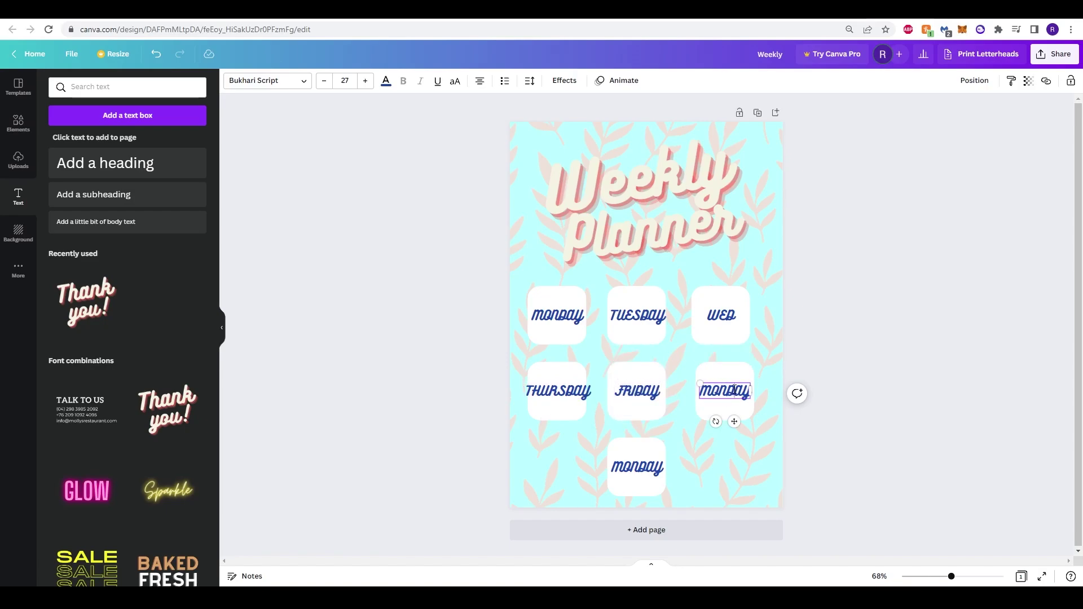
double_click(735, 391)
type("SATURDAY")
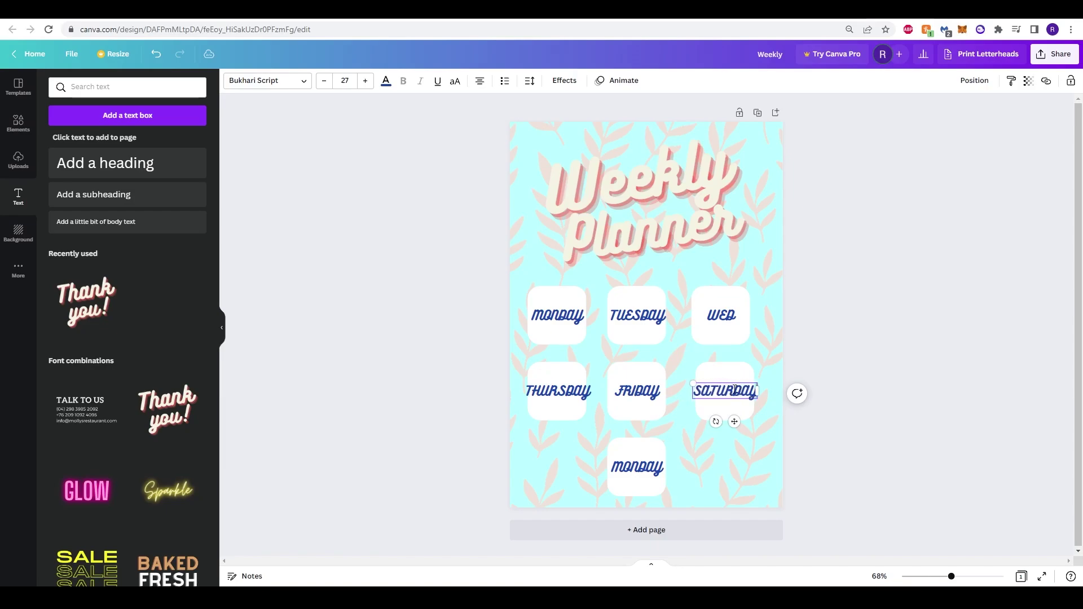
left_click(636, 469)
double_click(637, 469)
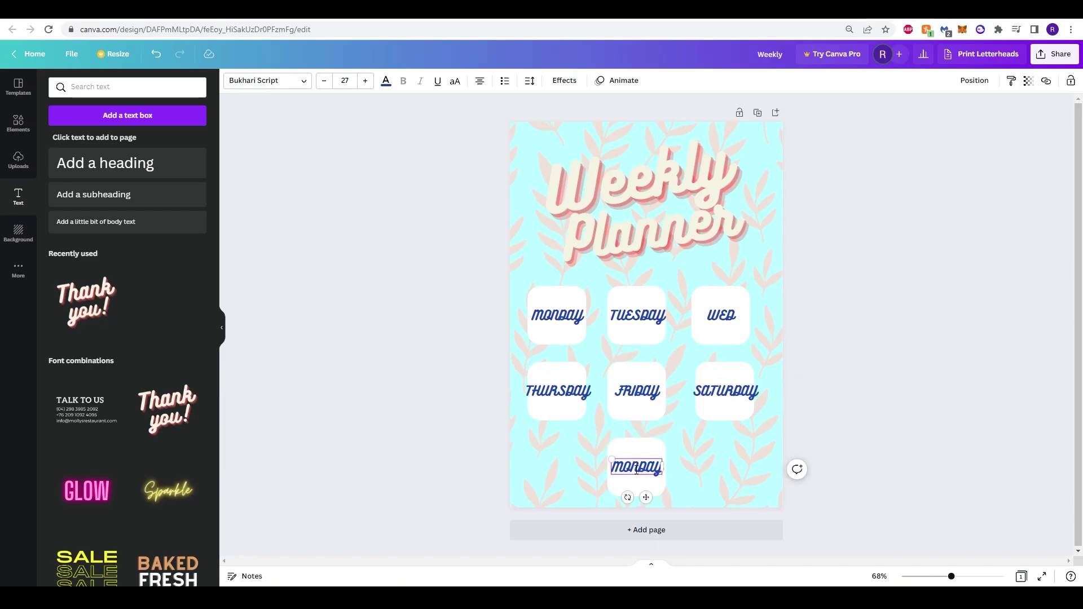
type("SUNDAY")
left_click(856, 341)
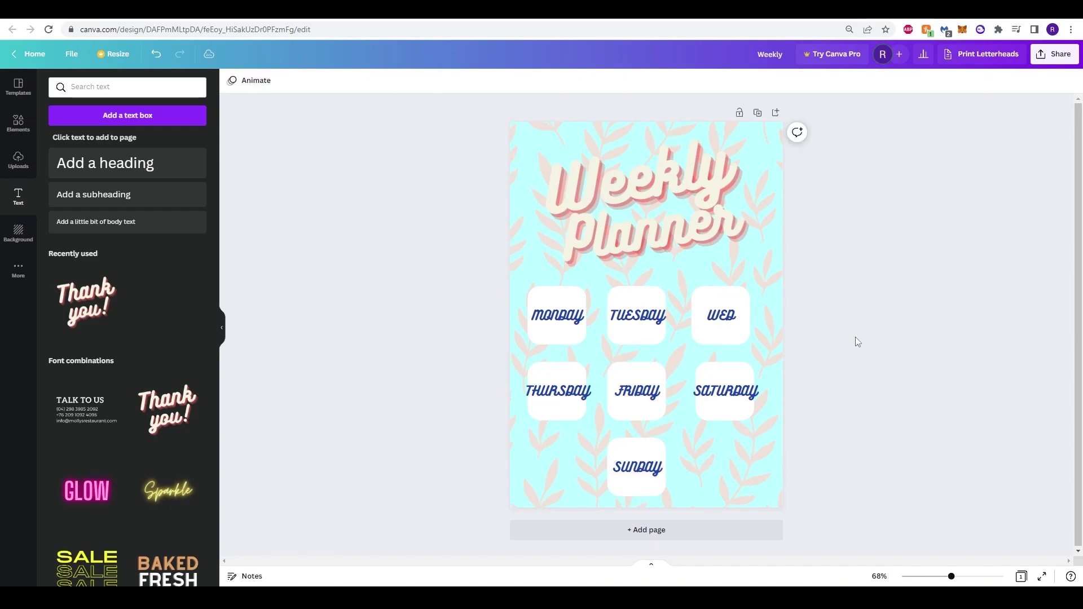
Step: Narrow the SATURDAY and THURSDAY text boxes so they wrap as SATUR/DAY and THURS/DAY
left_click(733, 391)
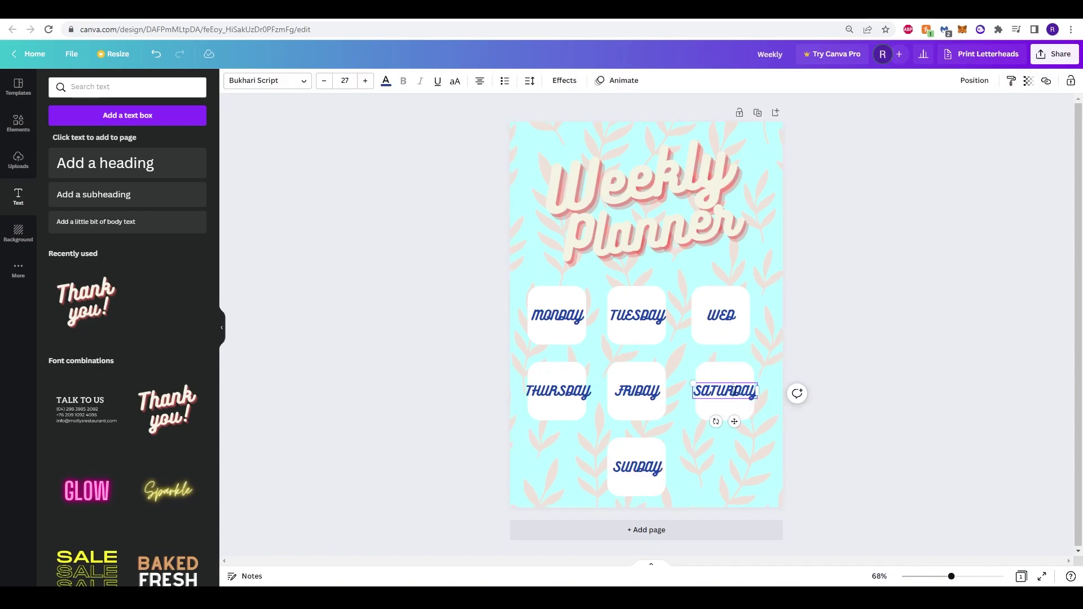
left_click_drag(757, 391, 745, 394)
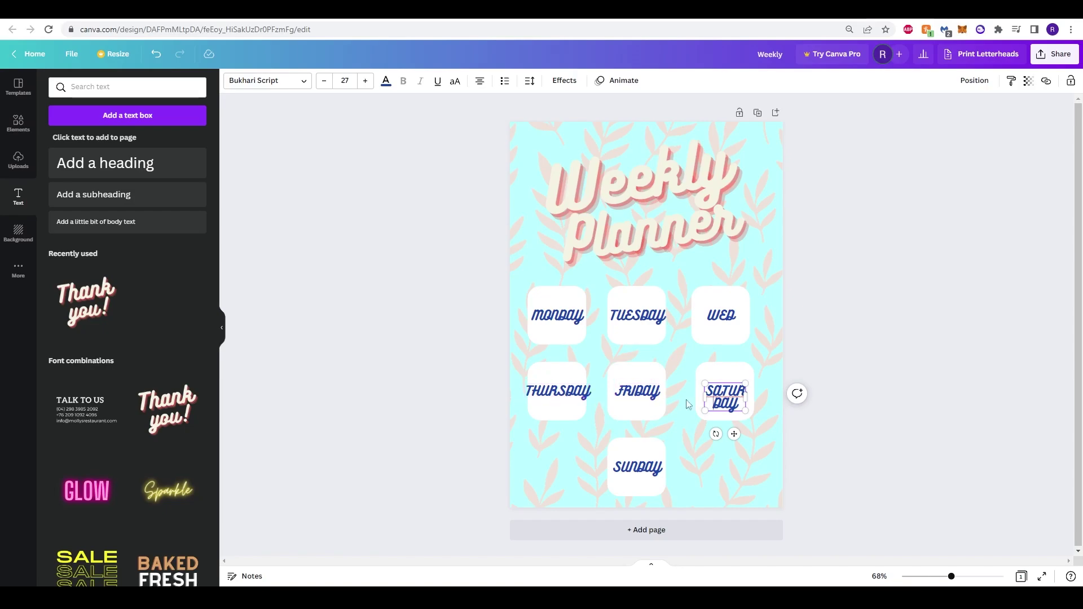
left_click_drag(725, 393, 724, 395)
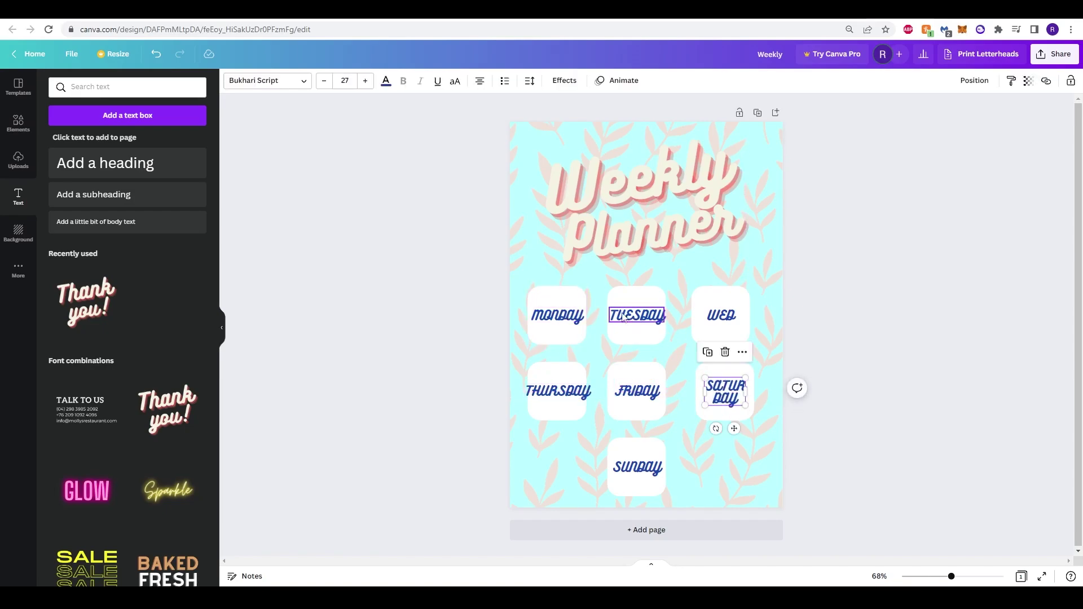
left_click(564, 391)
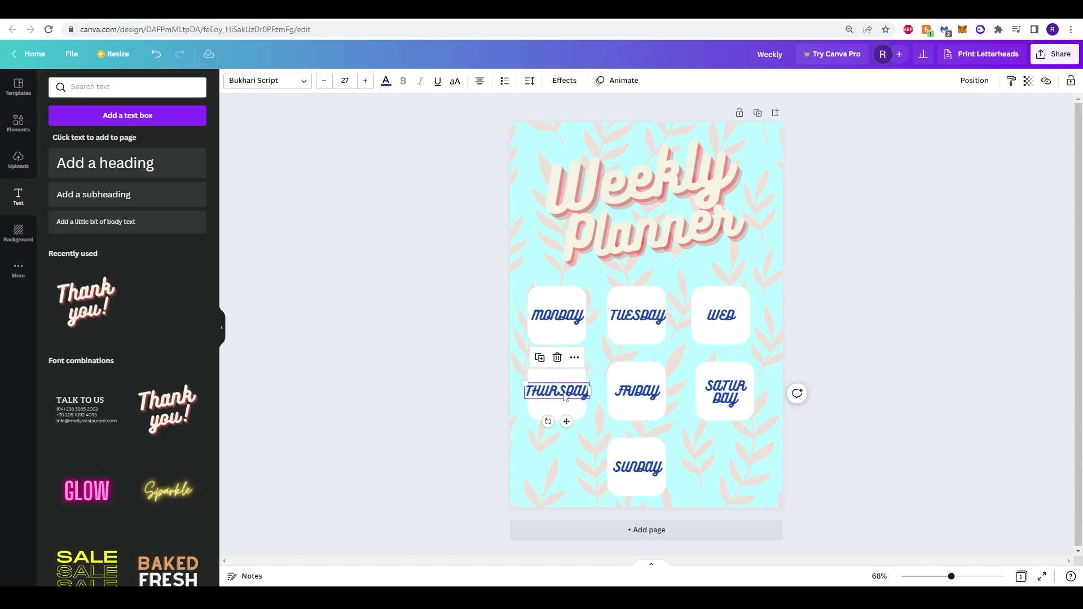
left_click(567, 392)
left_click_drag(590, 391, 577, 398)
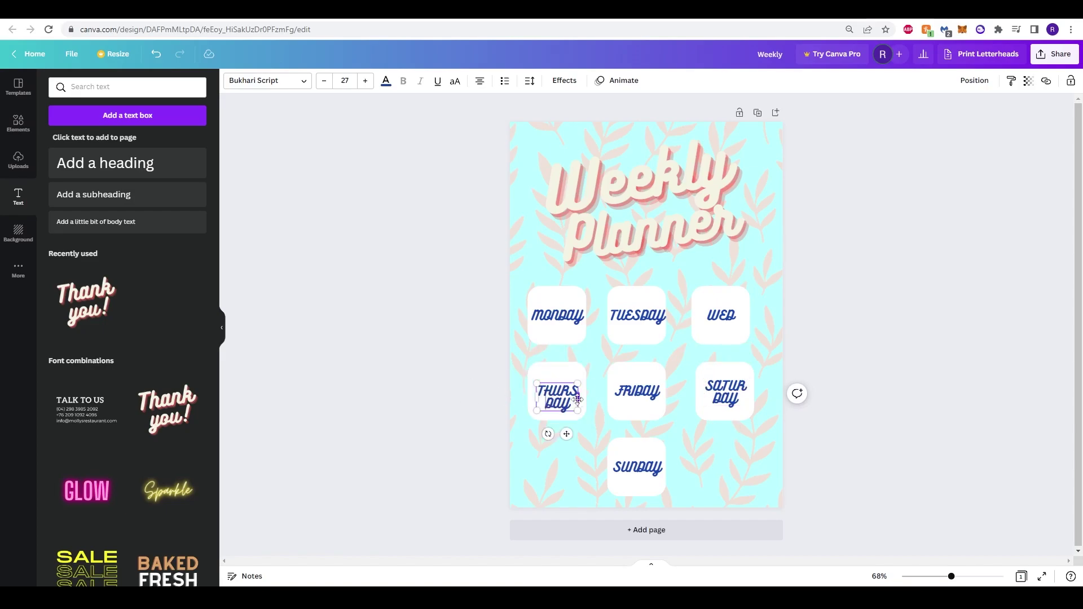
key("Up")
key("Up")
key("Up")
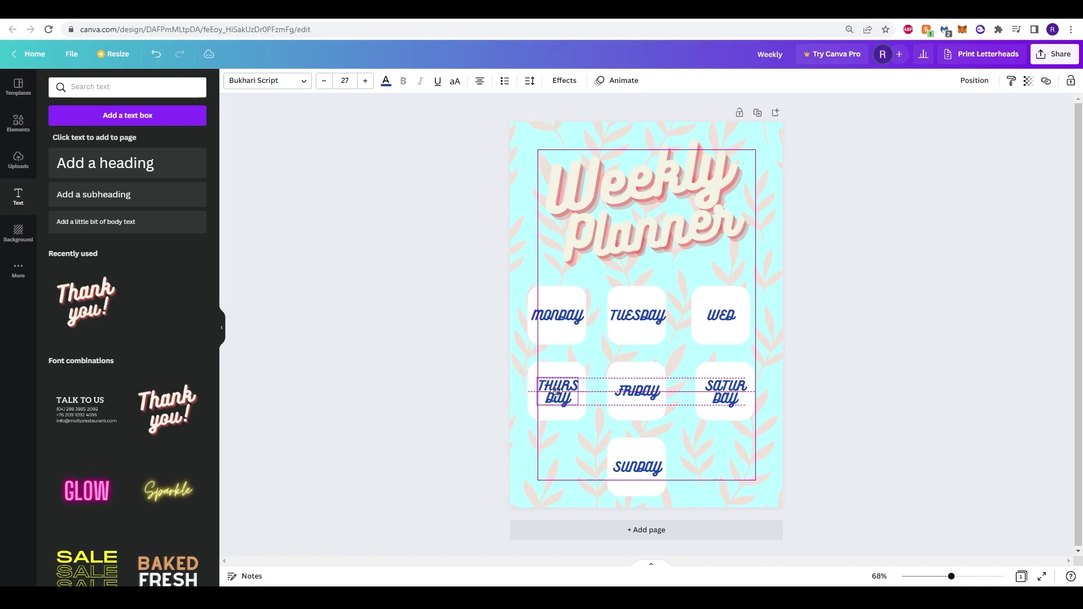
left_click(467, 393)
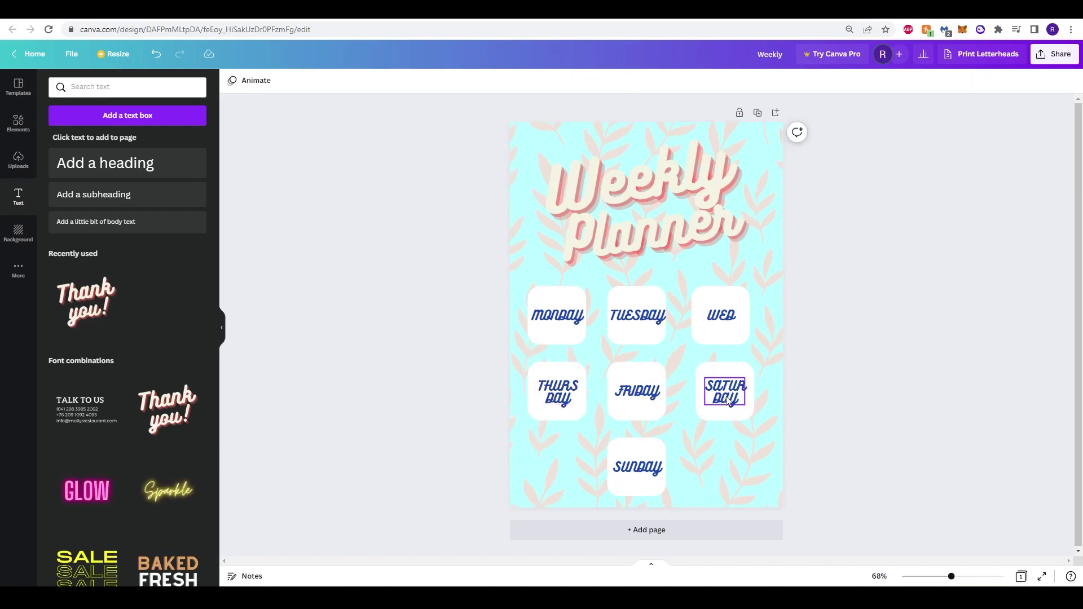
left_click(648, 477)
key("Escape")
Step: Add the pink heart-shaped glasses graphic left of the Sunday tile
left_click(14, 136)
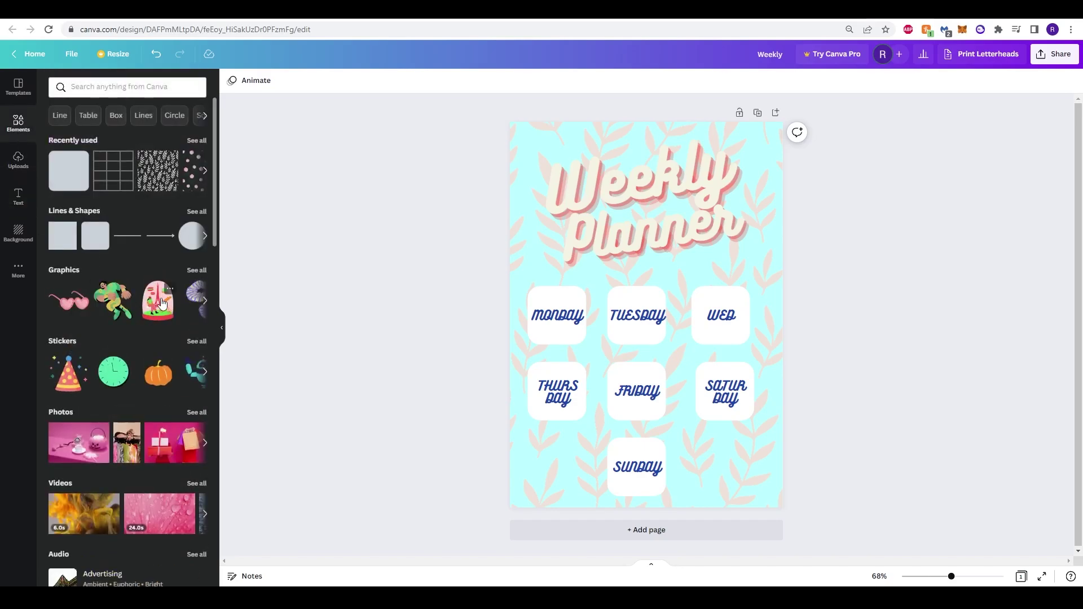
left_click(71, 306)
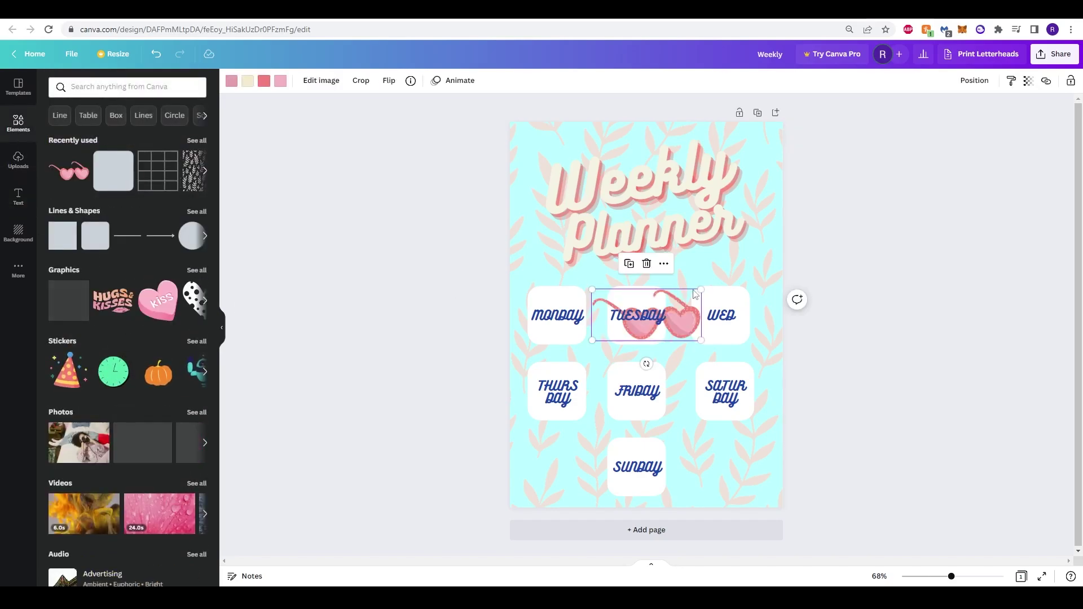
left_click_drag(666, 319, 566, 473)
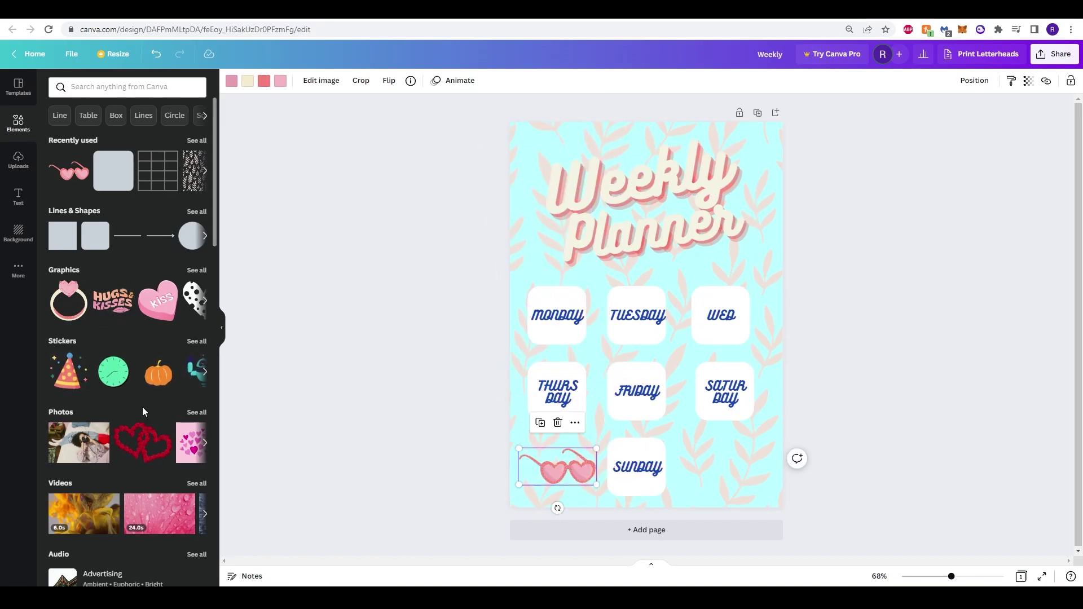
Step: Add the green clock sticker, shrink it, and place it in the cover's top-left corner
left_click(123, 373)
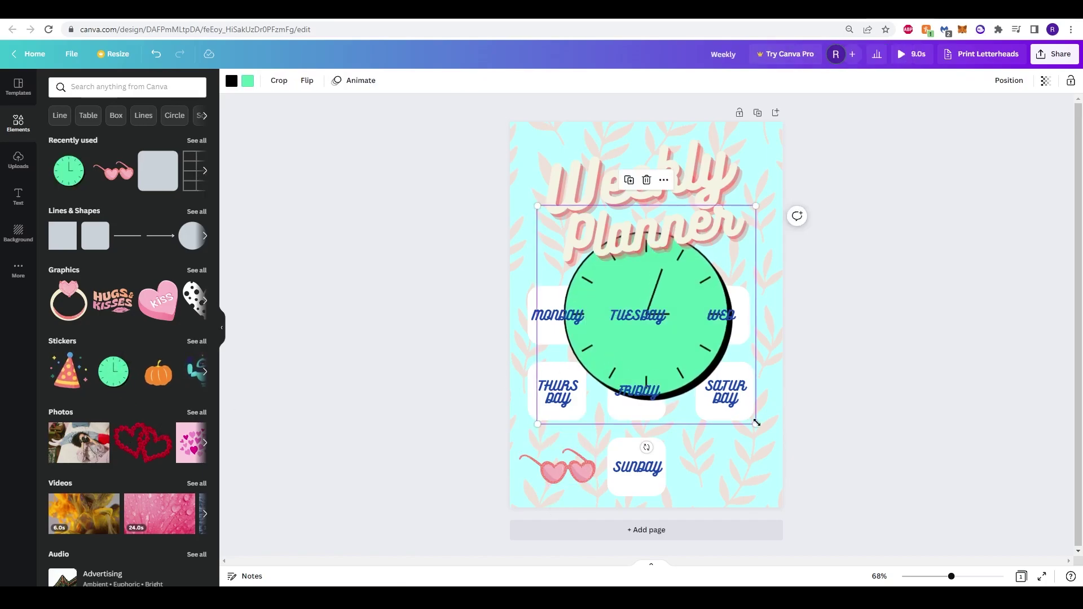
left_click_drag(755, 424, 643, 313)
left_click_drag(584, 280, 716, 479)
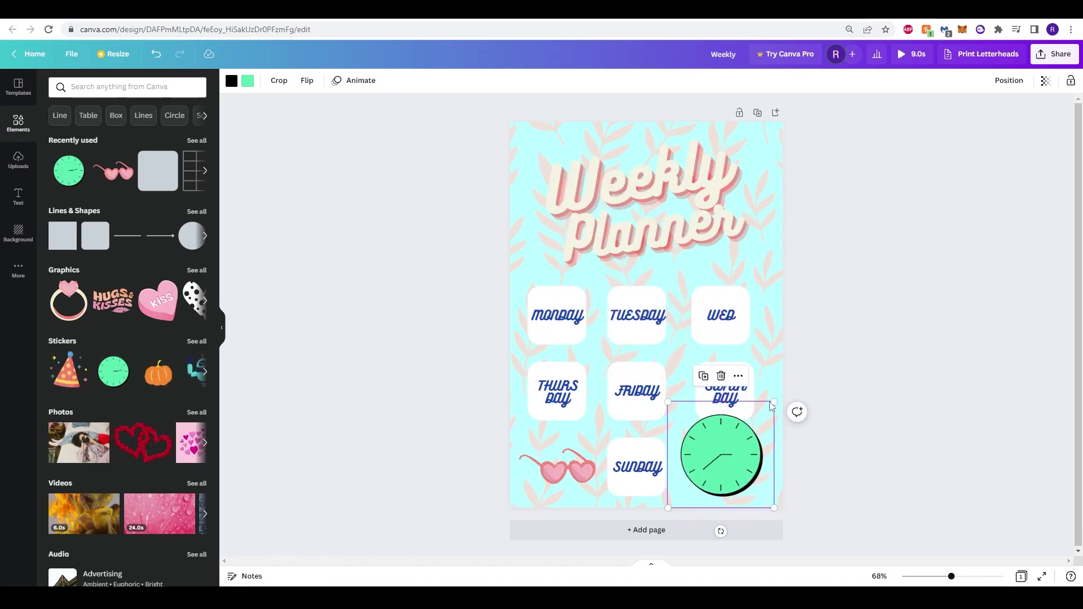
left_click_drag(774, 402, 549, 148)
left_click(432, 246)
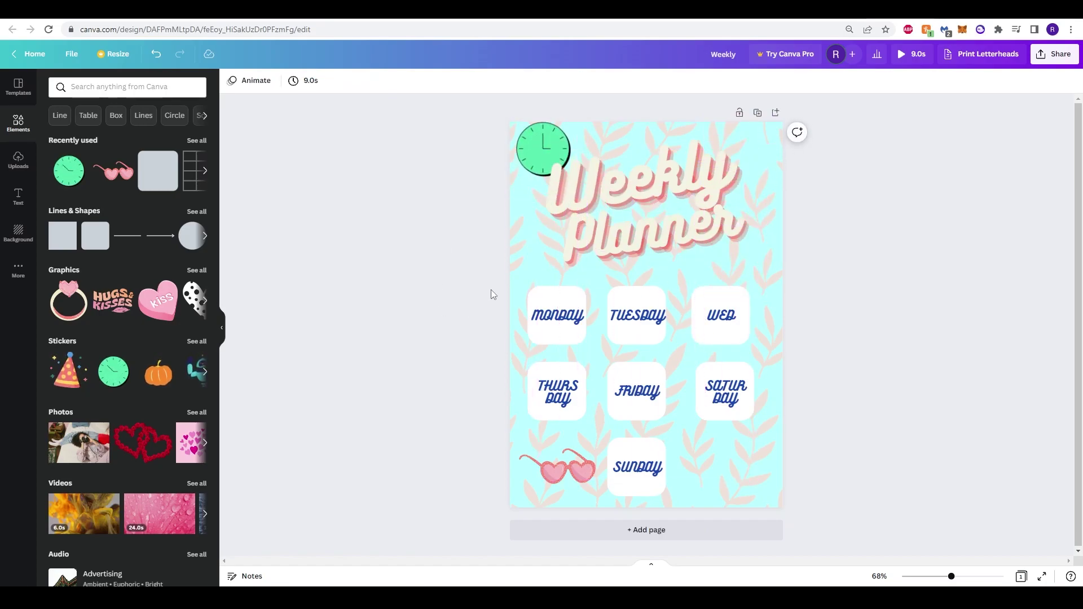
left_click(542, 158)
left_click_drag(542, 160, 557, 217)
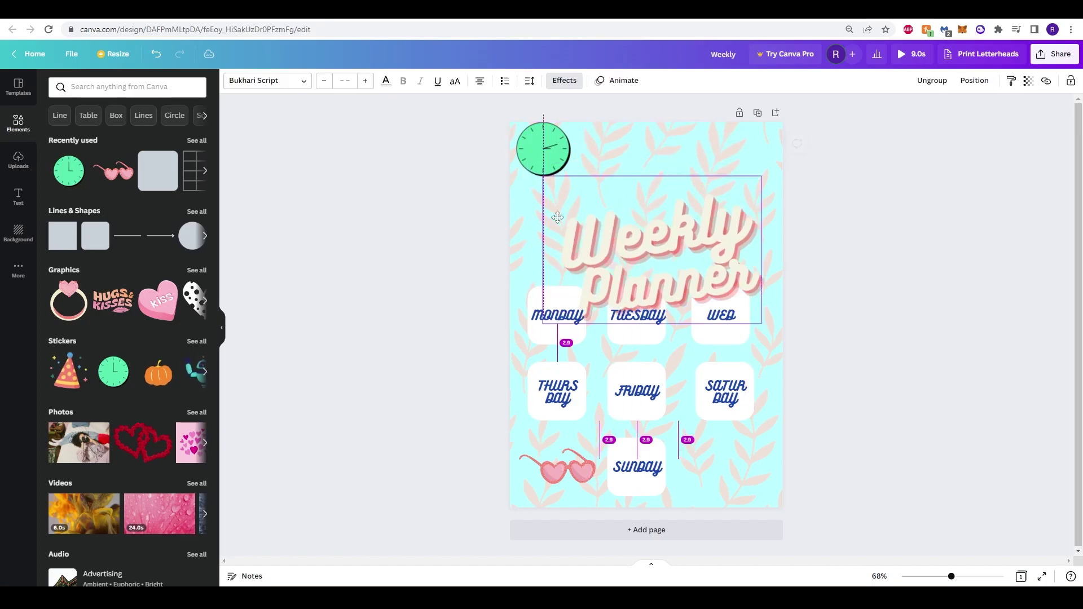
key("ctrl+z")
left_click(514, 158)
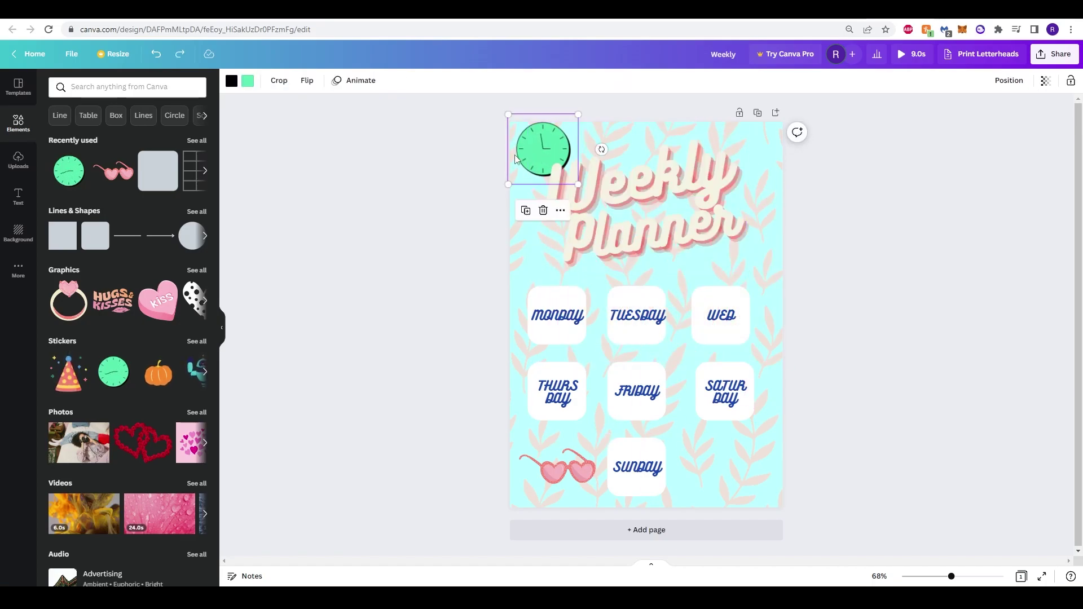
left_click_drag(515, 158, 515, 158)
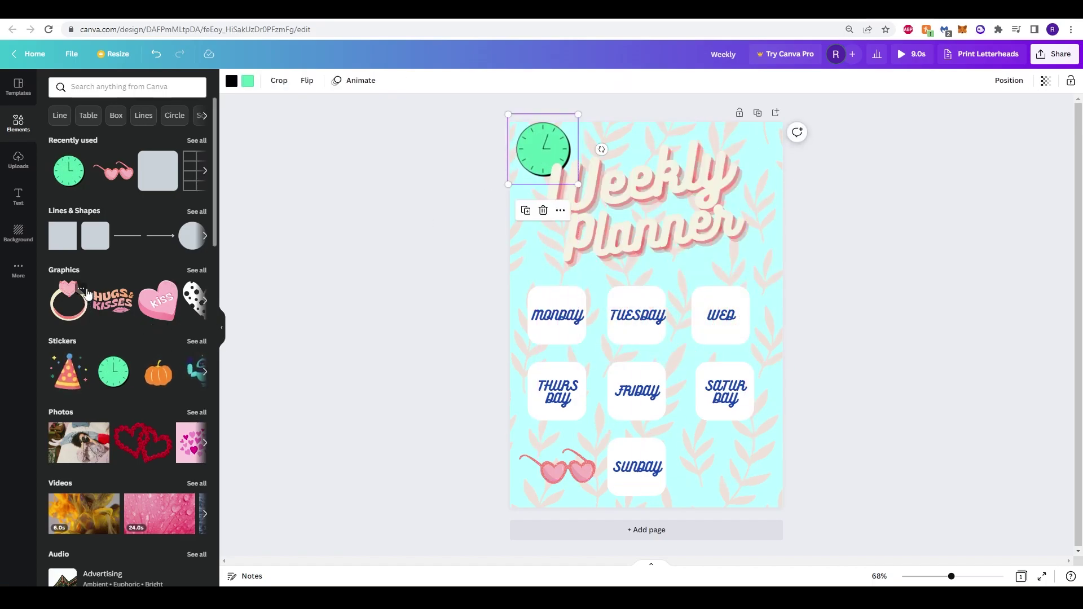
Step: Browse the recommended graphics in the Elements library
left_click(65, 270)
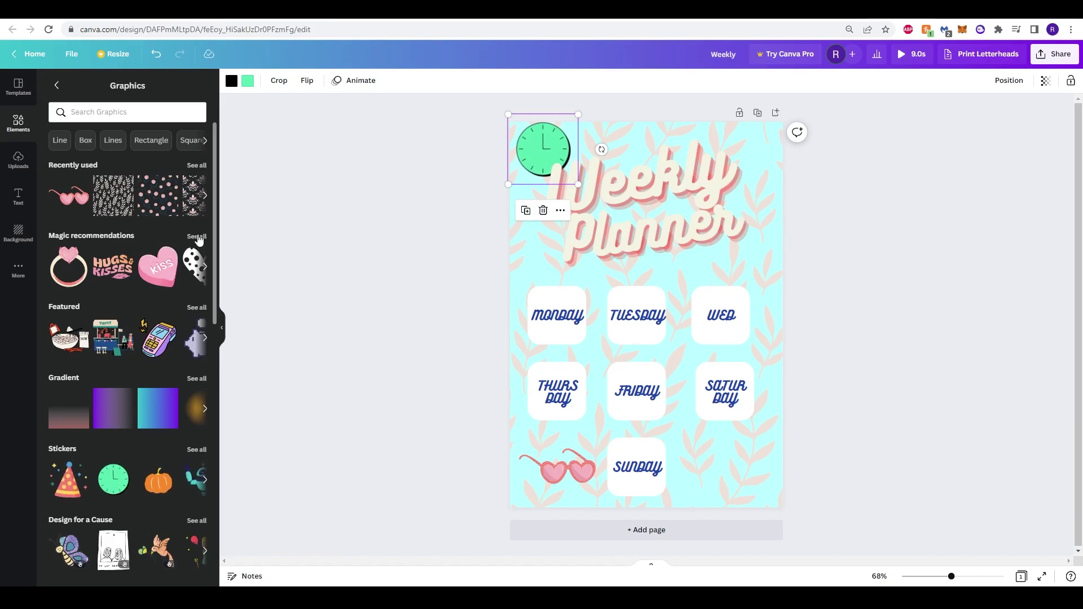
left_click(198, 237)
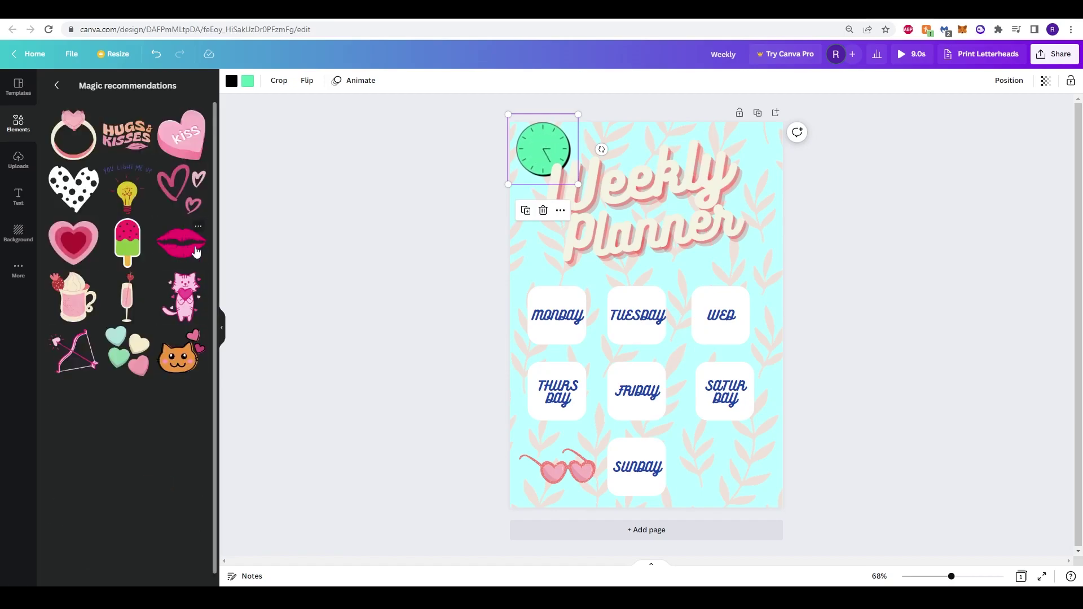
left_click(56, 85)
left_click(355, 422)
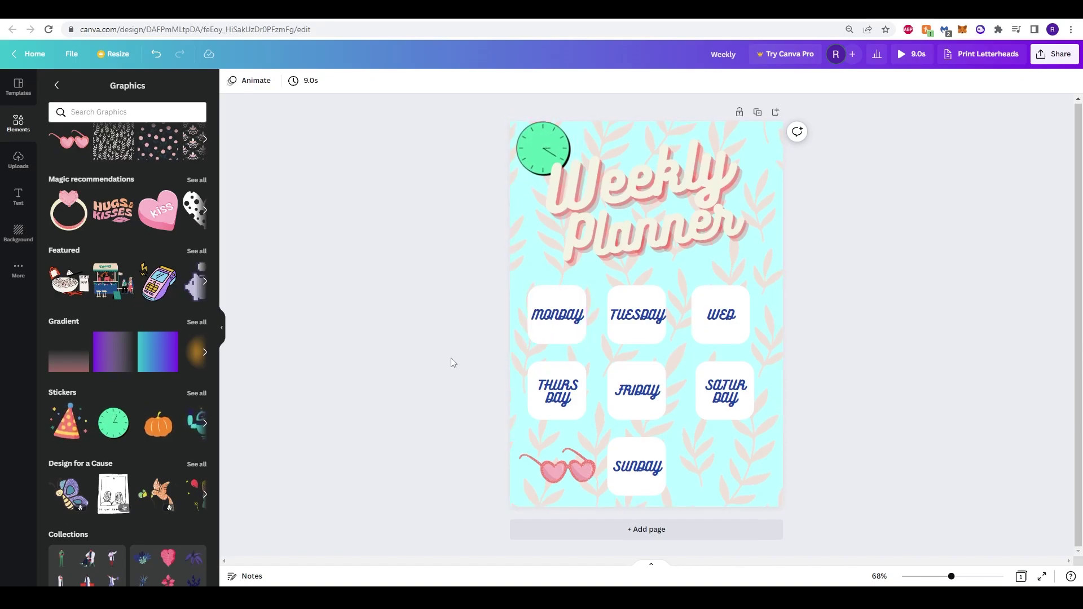
Step: Add a new page 2 with an enlarged pink 'post note' sticky note in its upper left
left_click(630, 533)
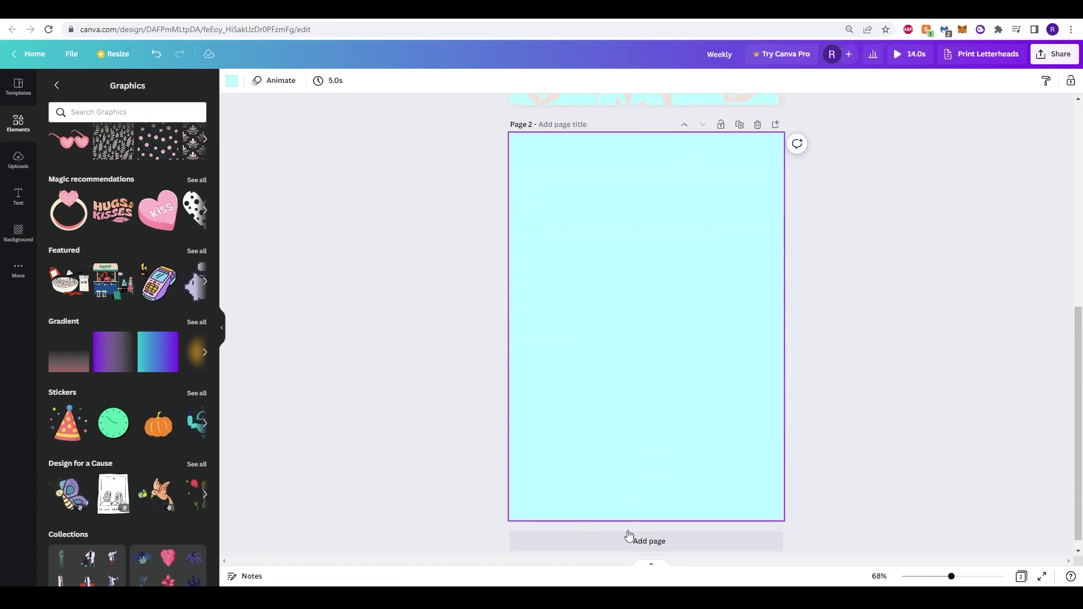
scroll(437, 342, "up", 6)
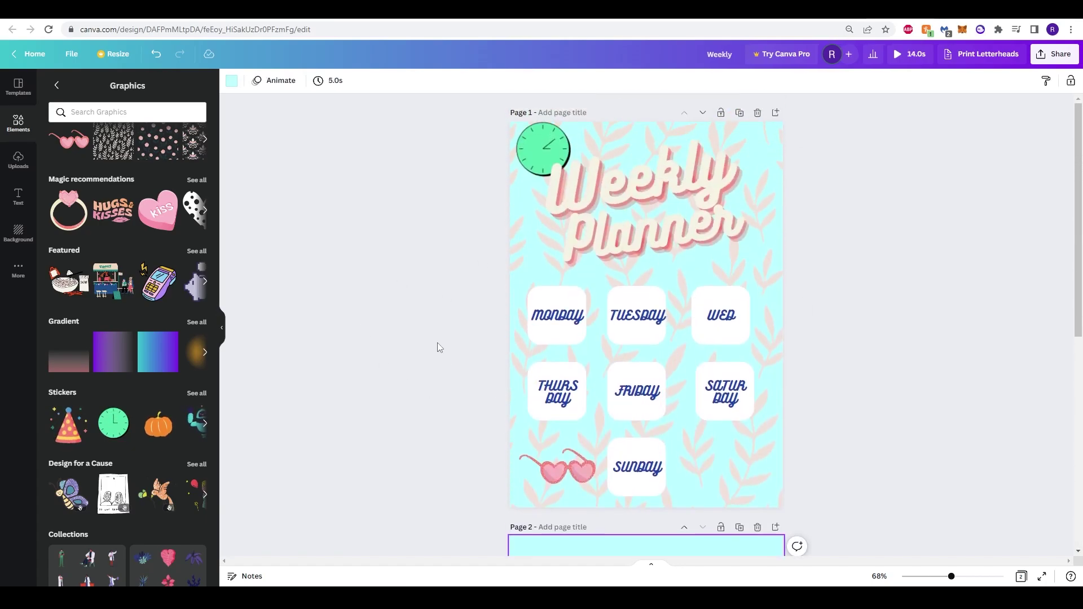
scroll(435, 344, "down", 5)
scroll(592, 323, "down", 2)
left_click(276, 363)
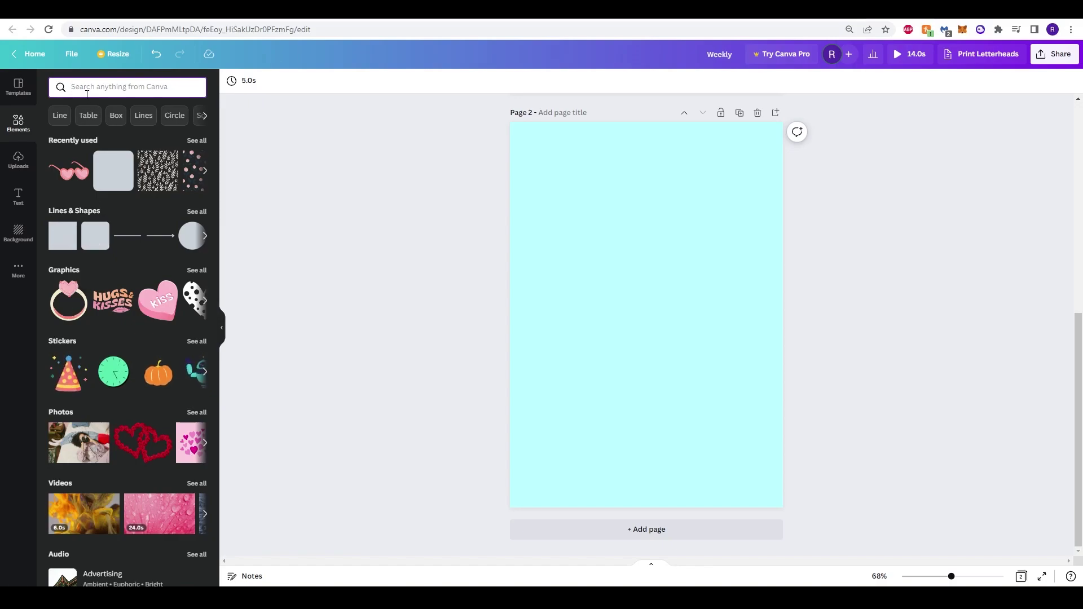
type("post")
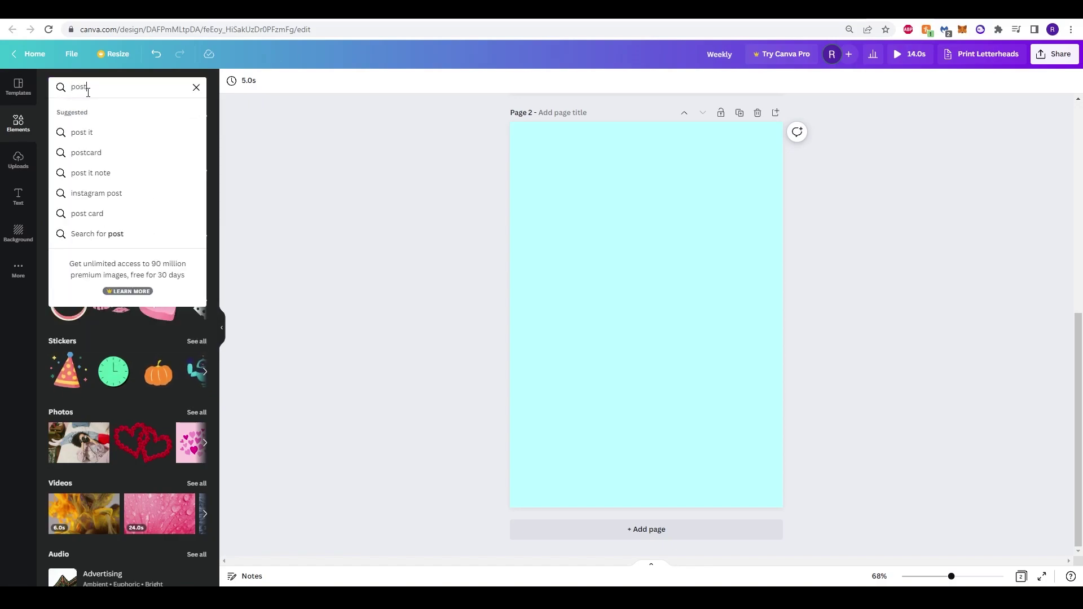
type(" note")
key("Return")
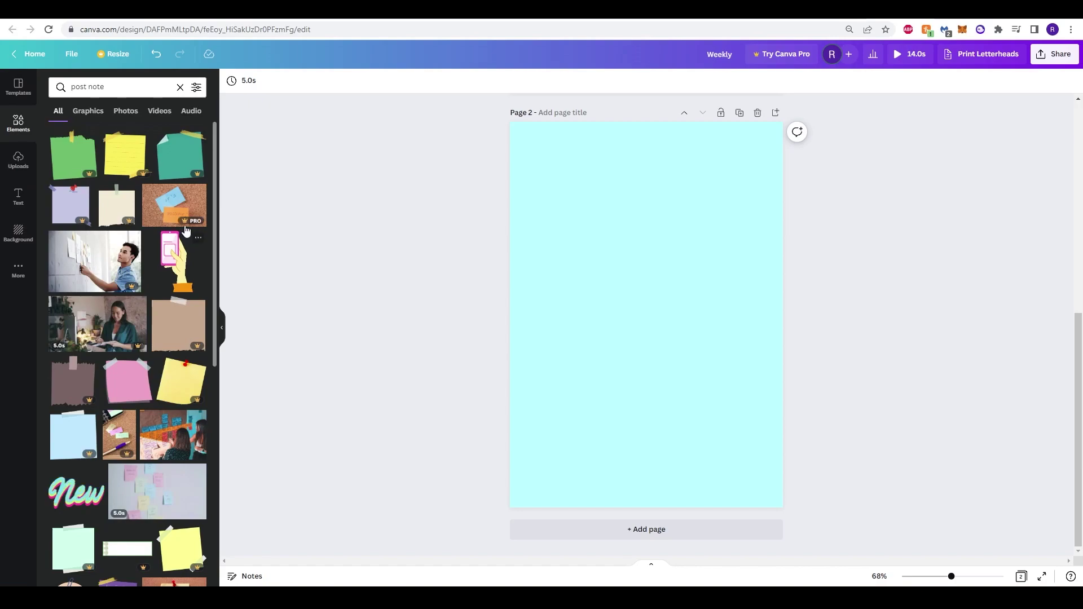
left_click(127, 393)
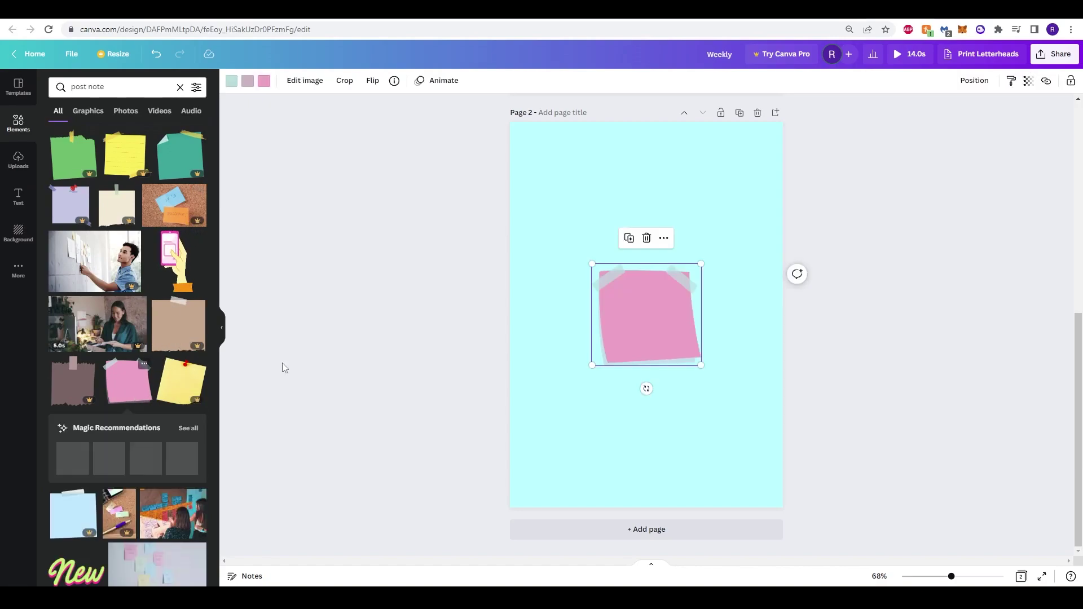
left_click_drag(701, 365, 734, 395)
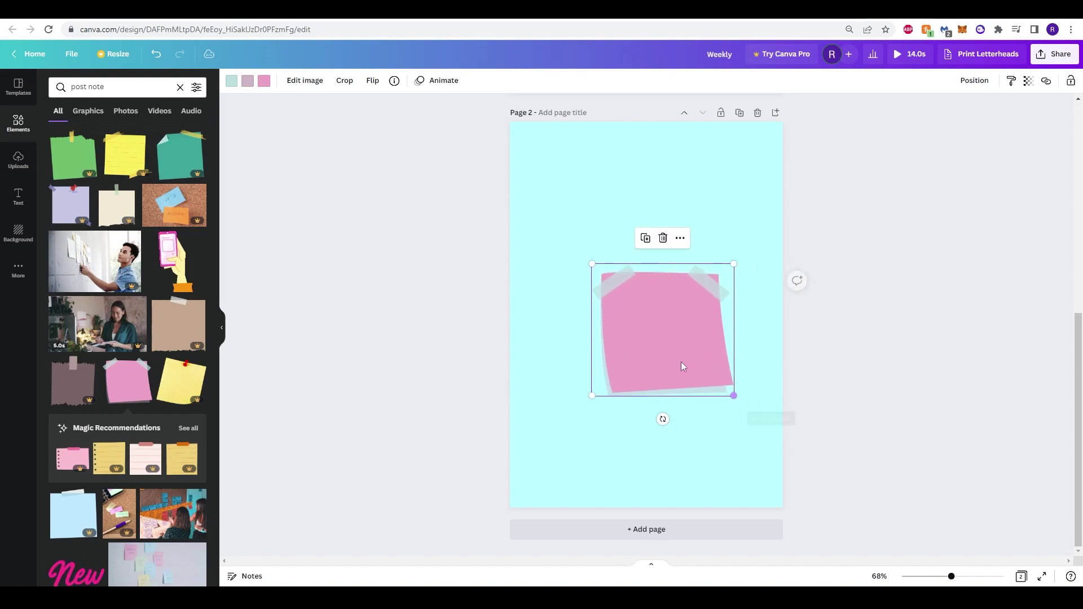
left_click_drag(663, 341, 632, 299)
left_click(600, 351)
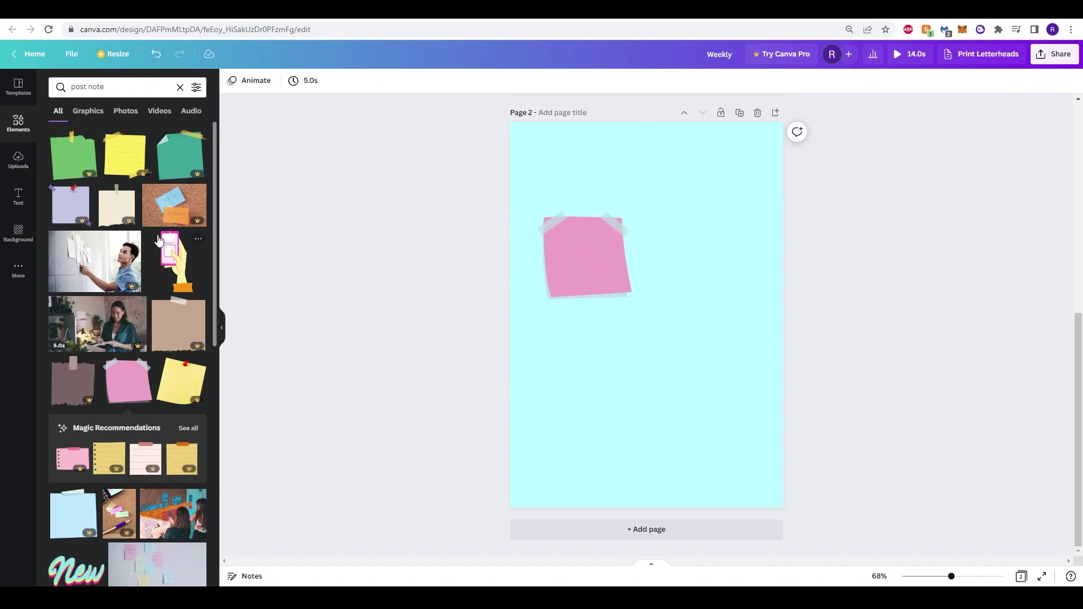
Step: Place a short dotted line from Lines & Shapes near the top of page 2
left_click(180, 88)
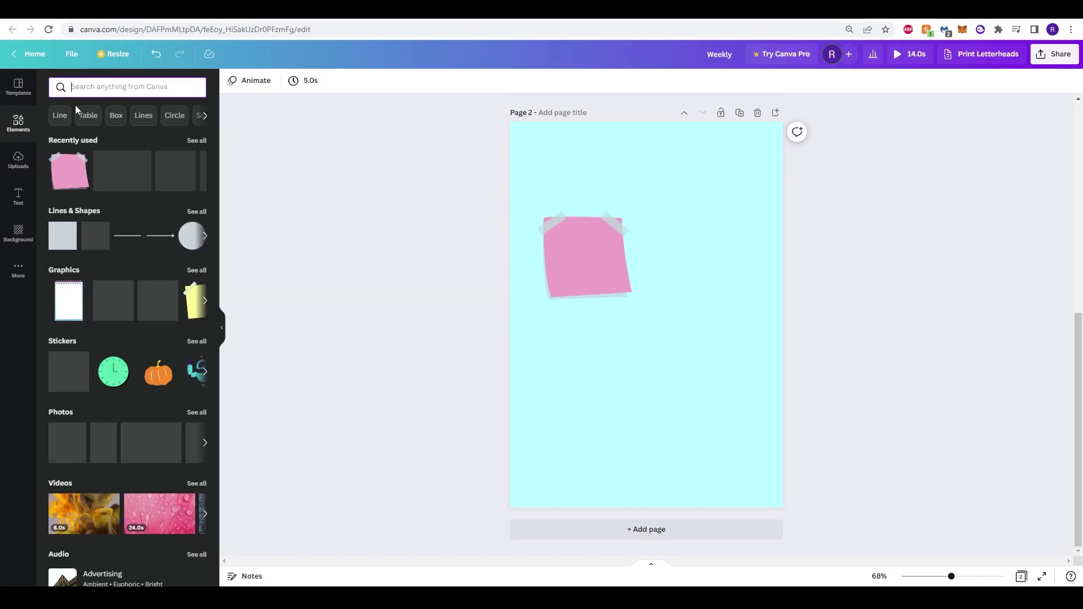
left_click(195, 212)
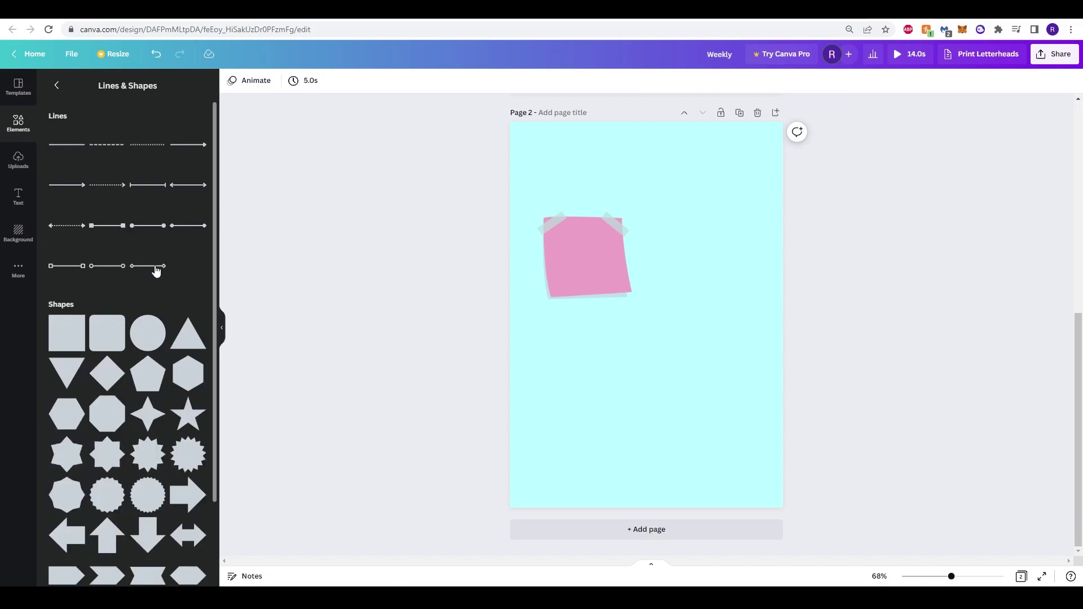
left_click(149, 145)
left_click_drag(681, 317, 612, 149)
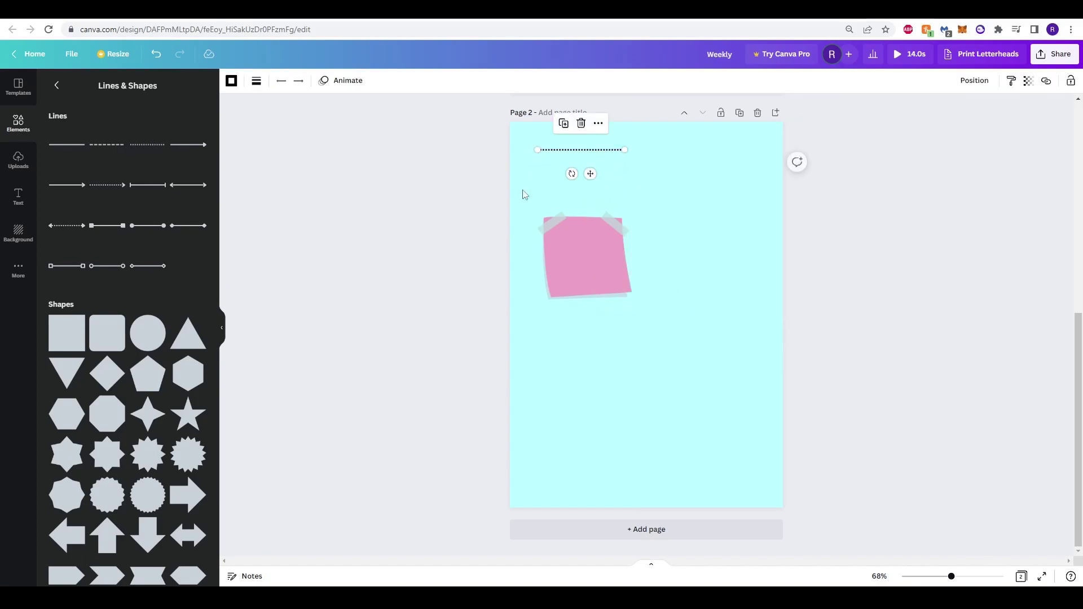
left_click(522, 193)
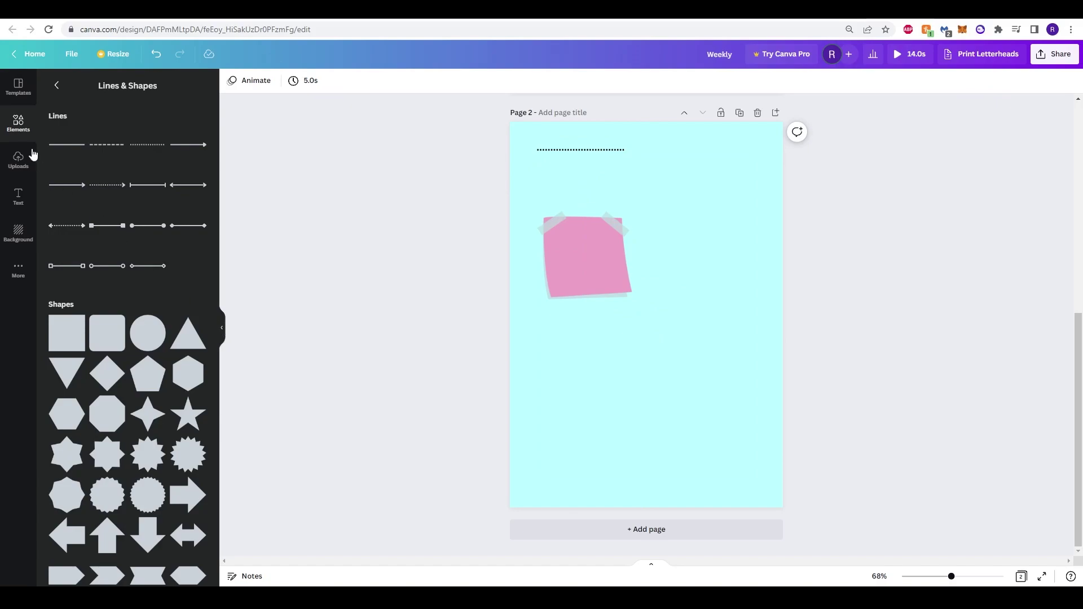
left_click(19, 197)
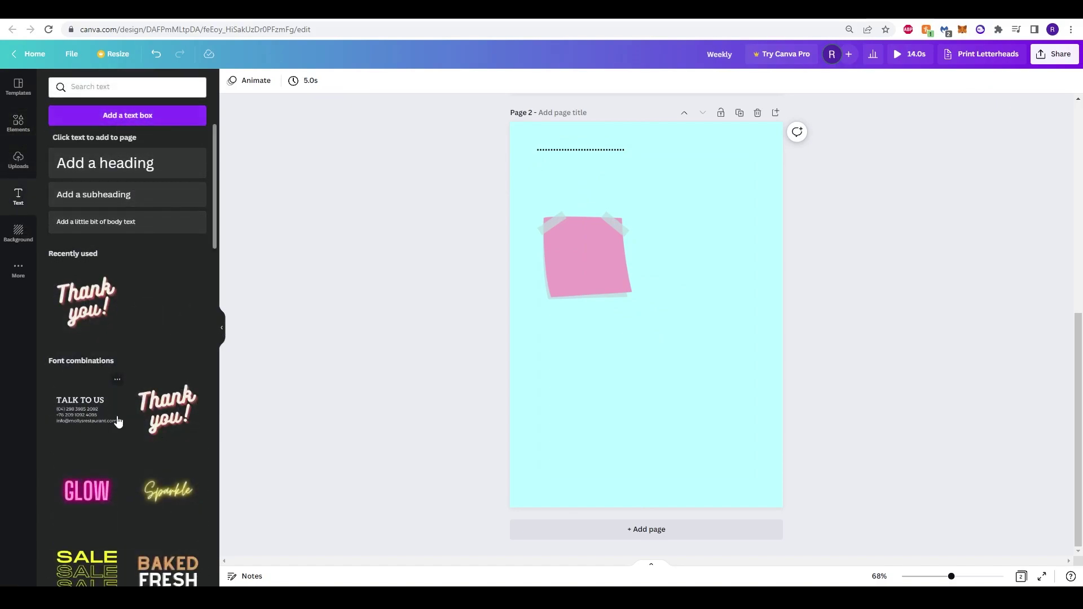
Step: Add a DATE heading text box to page 2
scroll(153, 452, "down", 1)
scroll(143, 454, "down", 3)
scroll(117, 463, "up", 3)
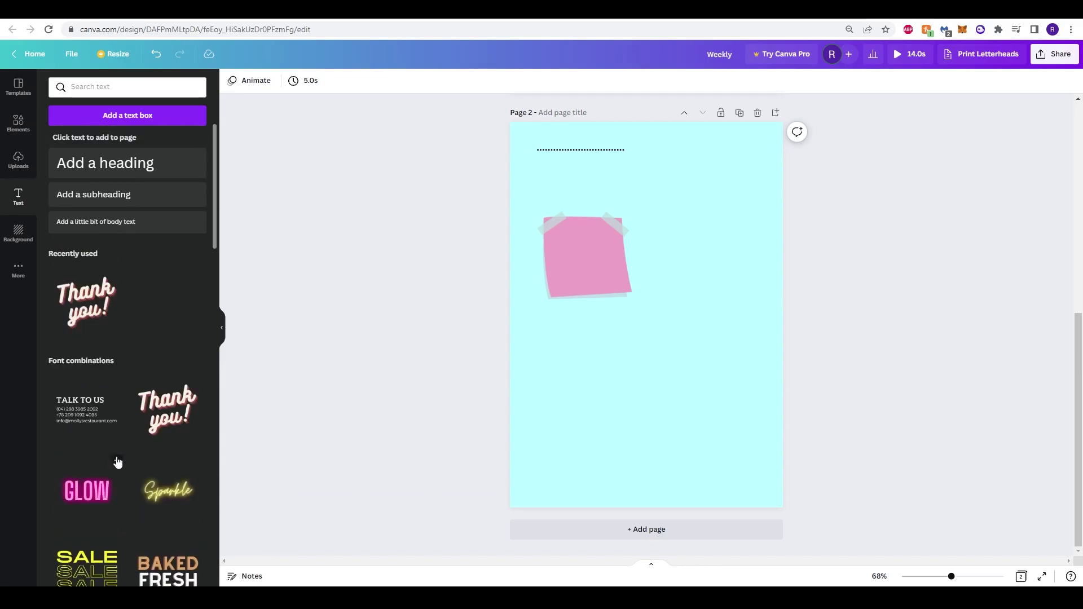
left_click(115, 169)
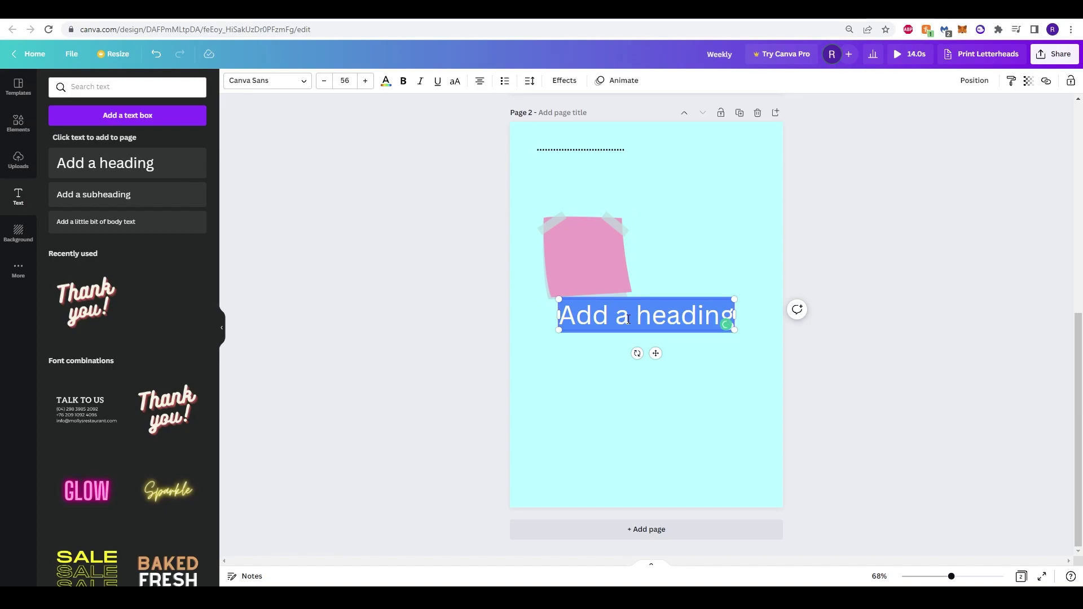
type("DATE")
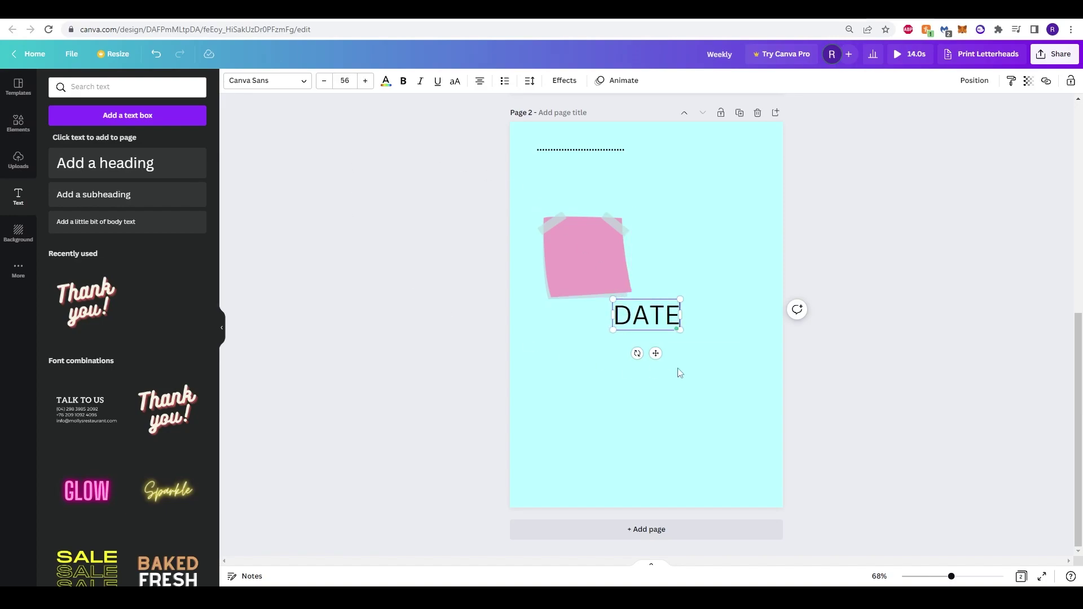
scroll(459, 312, "up", 5)
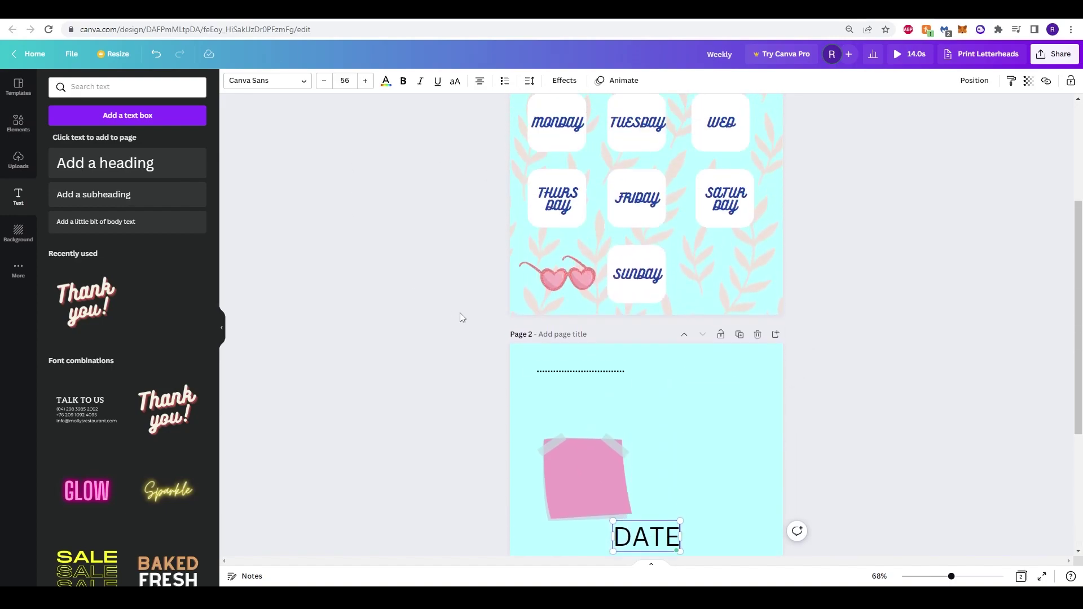
left_click(636, 278)
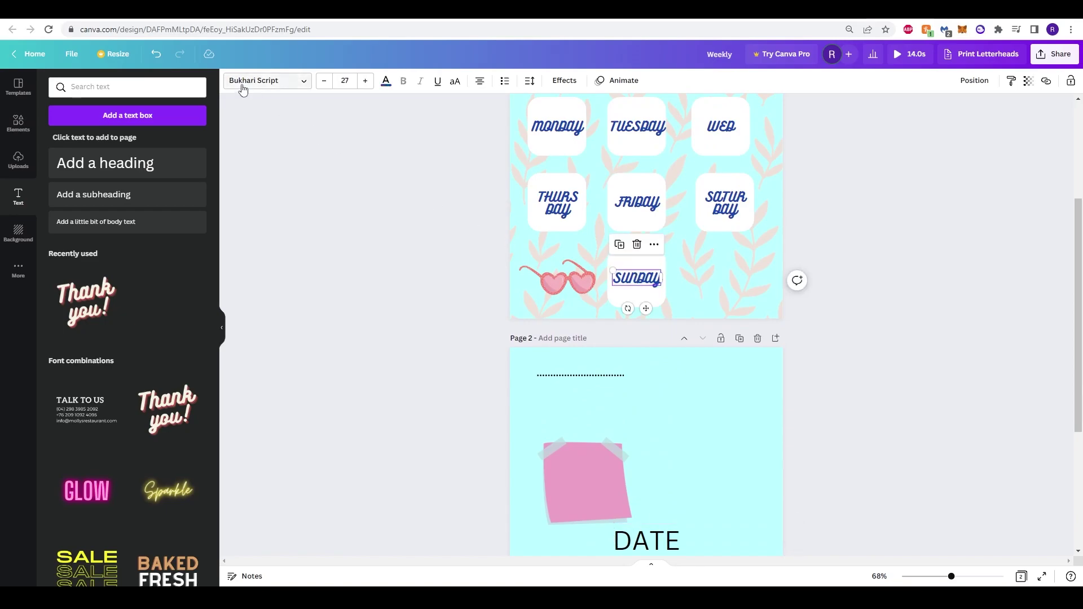
scroll(543, 363, "down", 3)
Step: Set the DATE heading's font to Bukhari Script
left_click(671, 366)
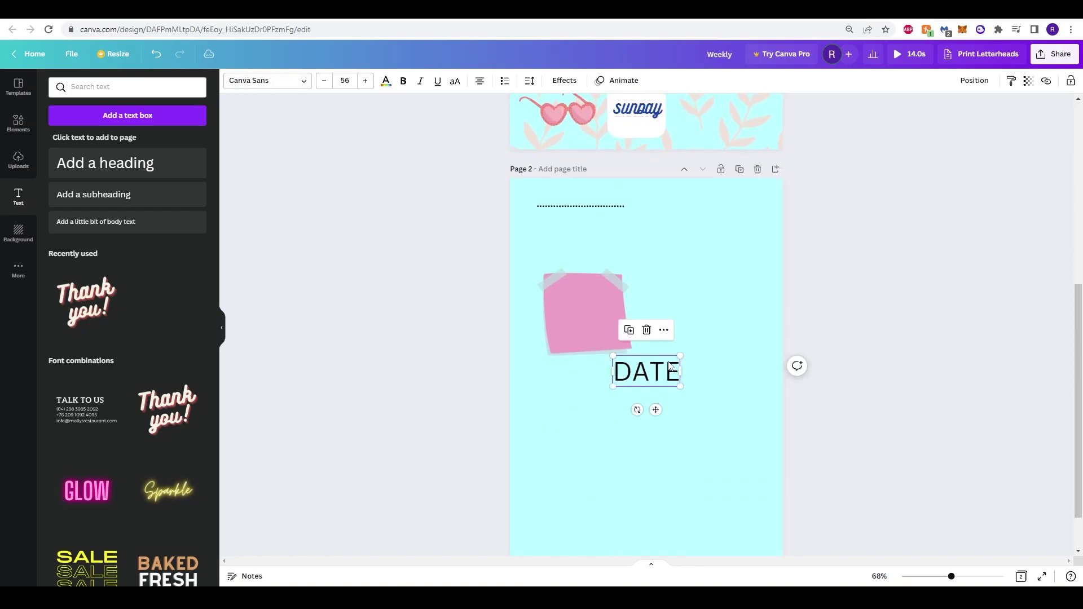
left_click(670, 375)
key("ctrl+a")
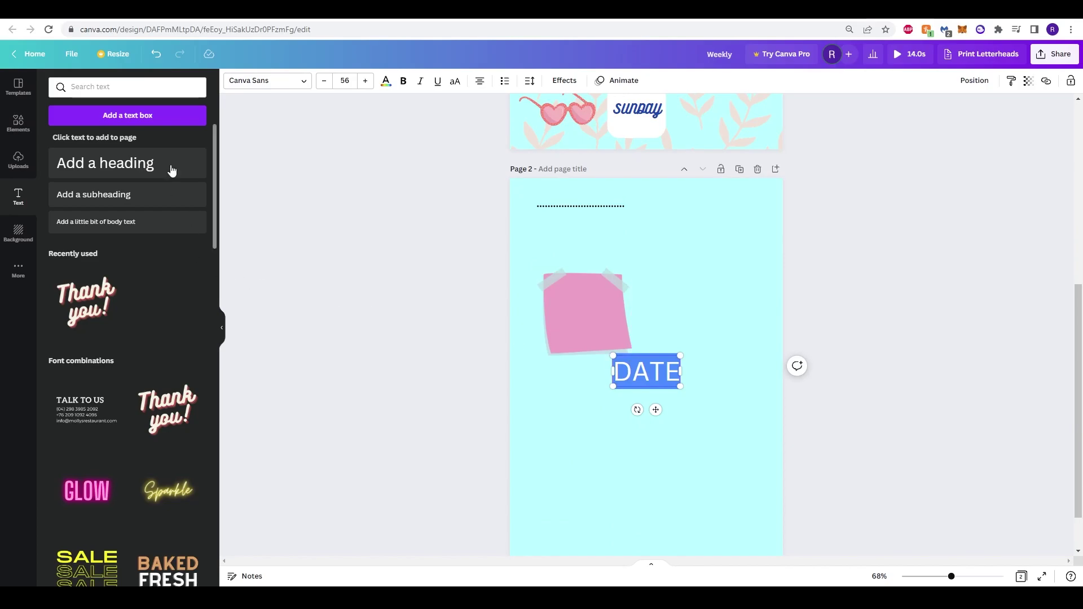
left_click(265, 80)
left_click(77, 115)
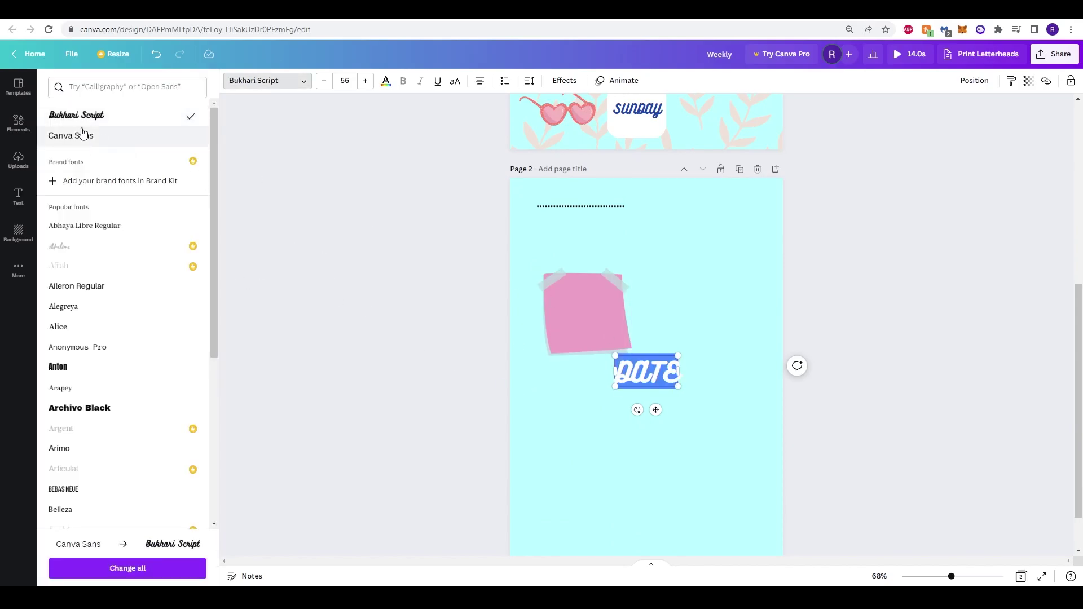
left_click(274, 263)
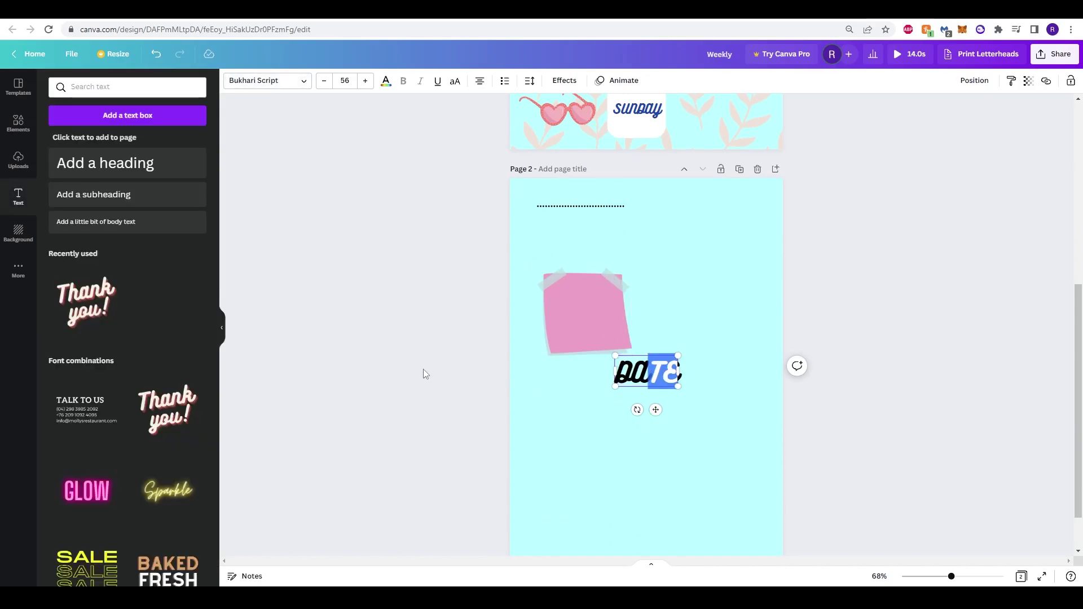
Step: Move DATE to the page's top-left and lengthen the dotted line beneath it
left_click(677, 372)
left_click_drag(647, 374, 762, 226)
left_click(604, 207)
left_click(863, 235)
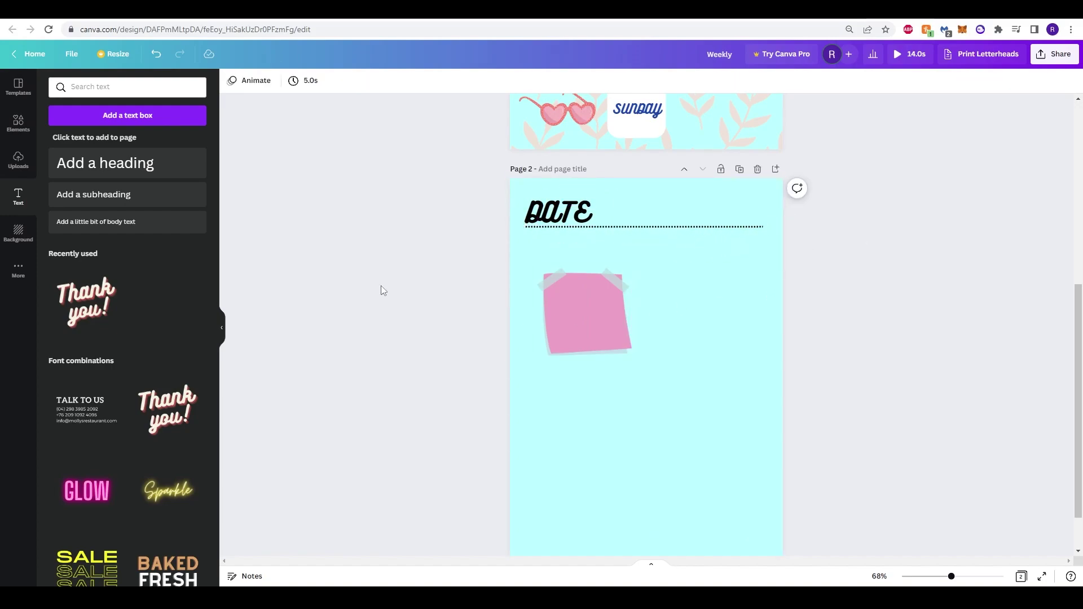
scroll(633, 248, "up", 5)
Step: Duplicate the pink sticky note and drag the copy below the first
scroll(541, 354, "down", 6)
left_click(585, 310)
key("ctrl+d")
left_click_drag(592, 327, 612, 412)
Step: Add a rounded square beside the sticky notes and stretch it into a tall rectangle
left_click(18, 122)
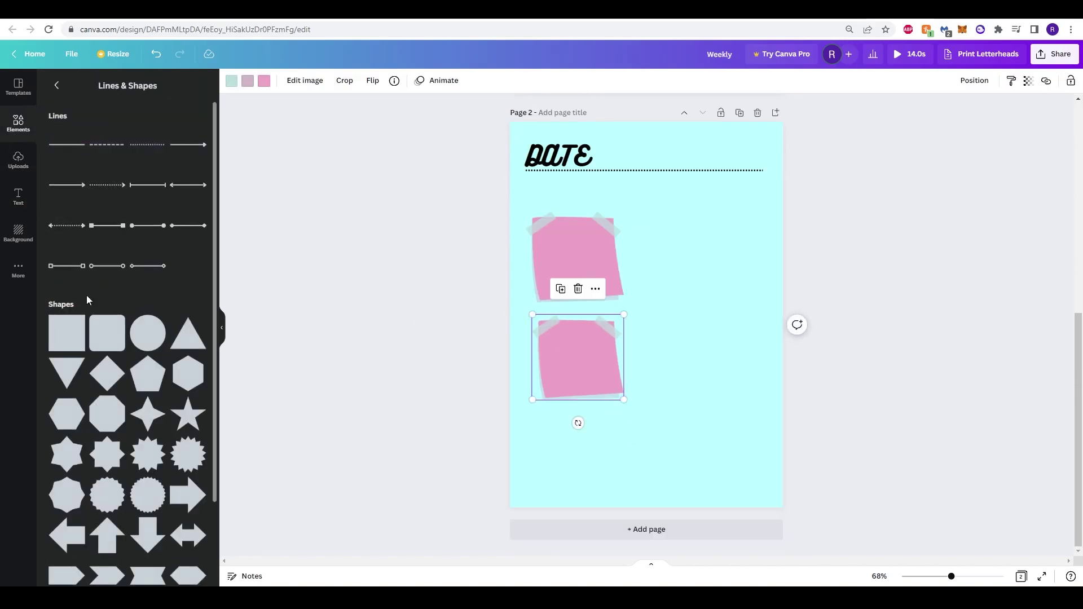
left_click(113, 339)
left_click_drag(640, 310, 665, 252)
left_click_drag(714, 303, 746, 496)
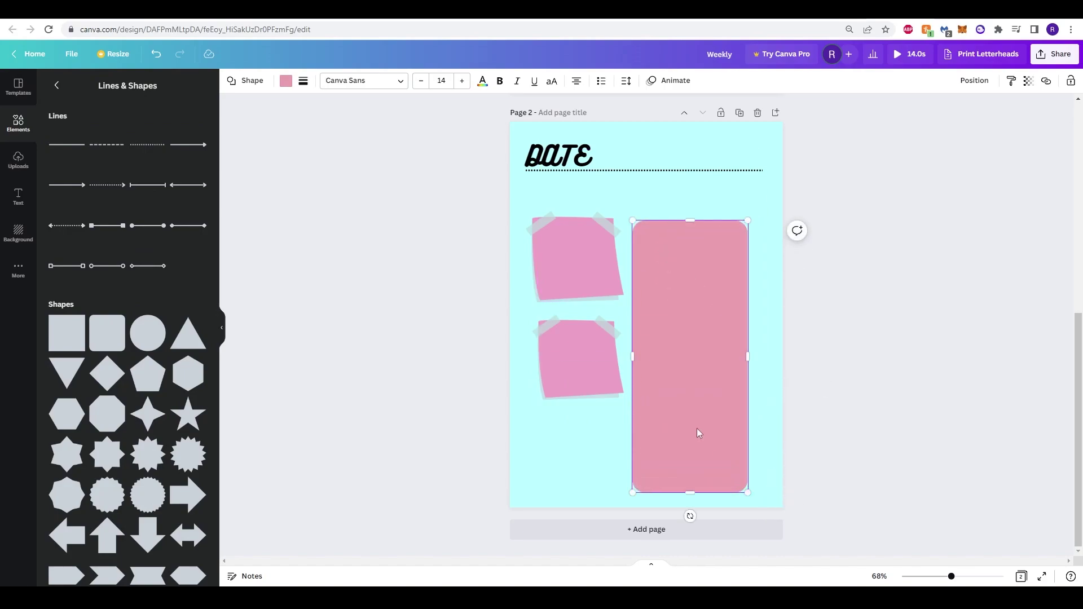
left_click_drag(696, 434, 706, 428)
Step: Reposition the two sticky notes, moving the lower one further down the page
left_click(575, 242)
left_click(579, 353)
left_click_drag(578, 353, 579, 443)
left_click(582, 269)
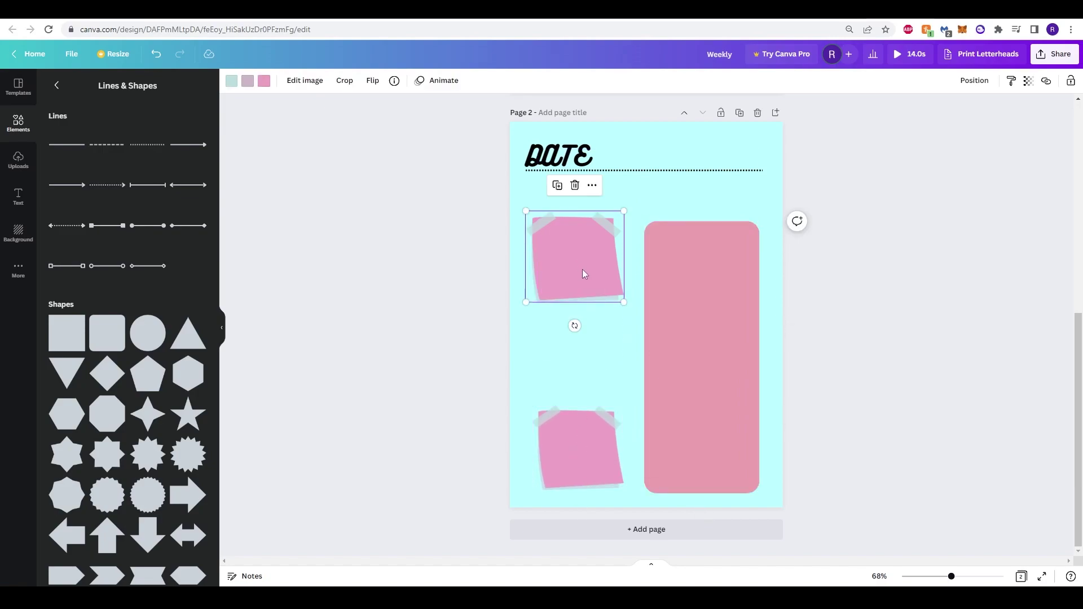
left_click_drag(582, 269, 581, 283)
left_click(578, 455)
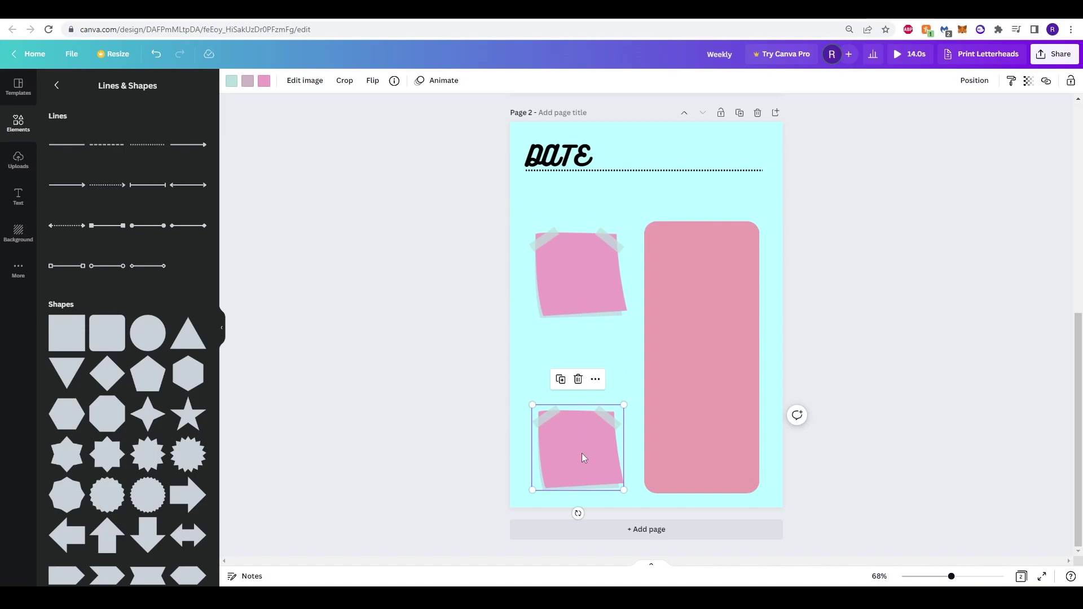
left_click_drag(581, 453, 581, 448)
left_click(700, 249)
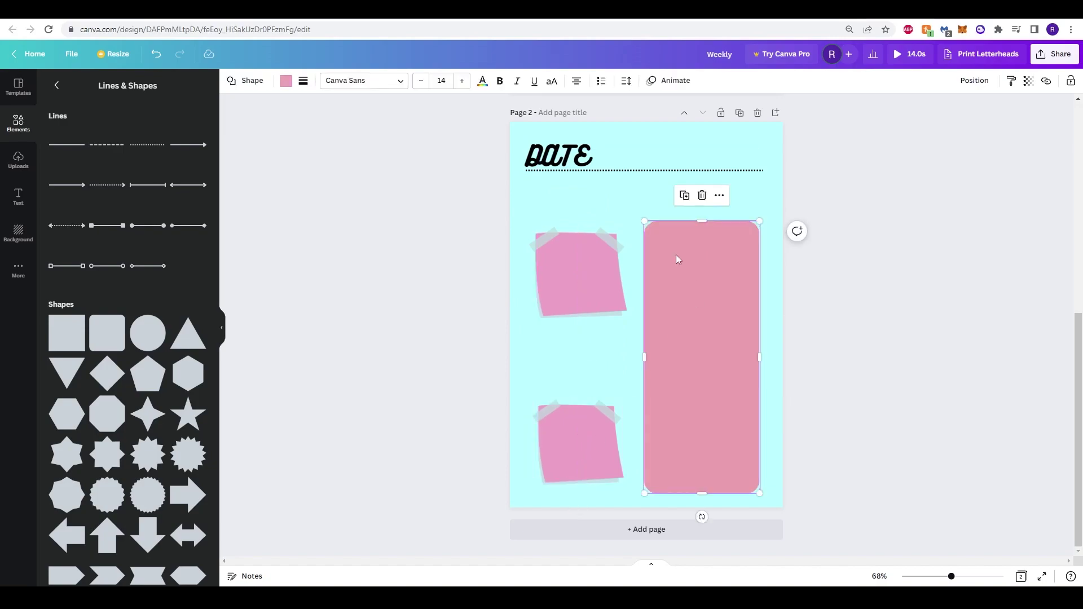
Step: Add a TO DO LIST paragraph text and move it into the top of the pink rectangle
left_click(18, 196)
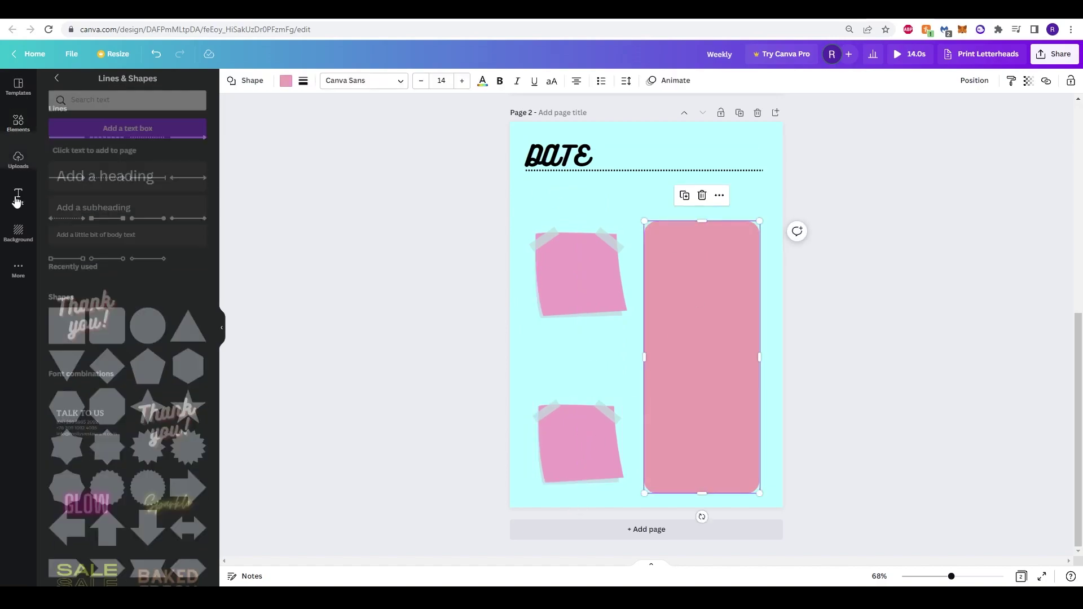
left_click(145, 115)
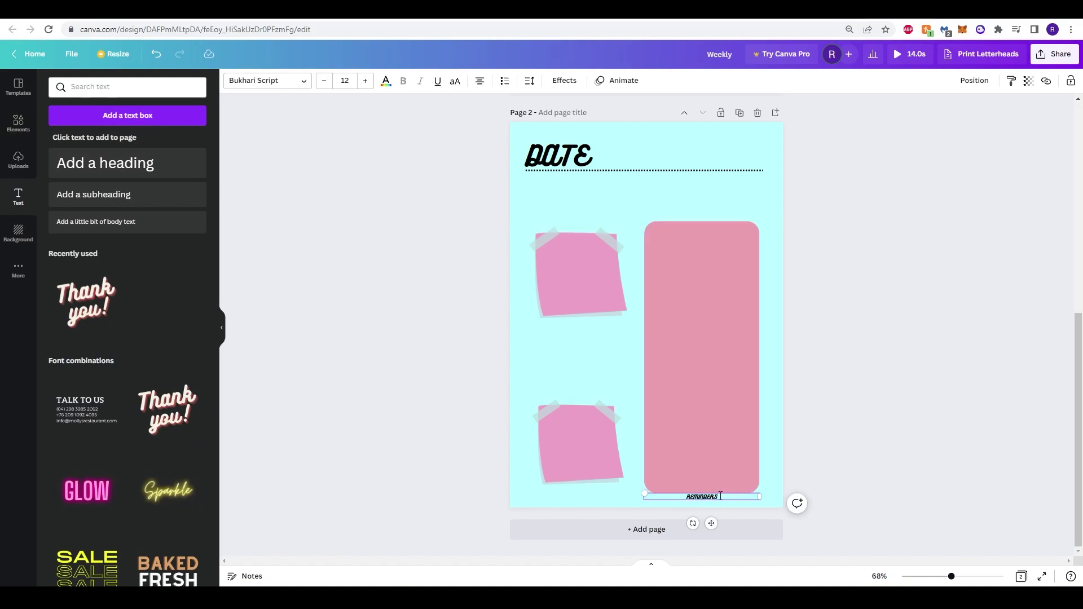
key("shift+Left")
left_click(636, 500)
left_click(705, 497)
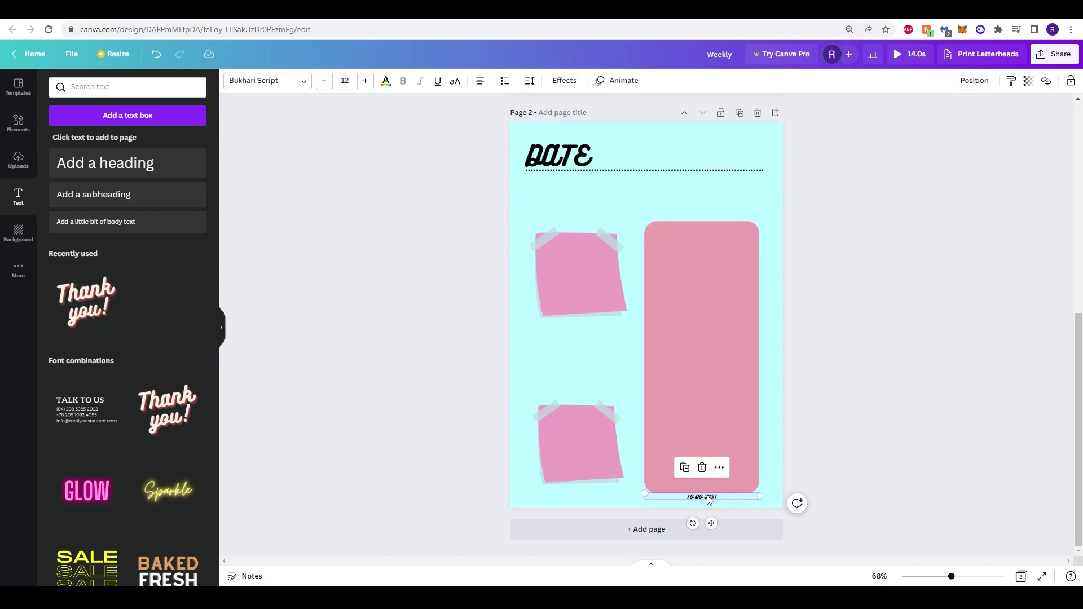
left_click_drag(705, 496, 706, 216)
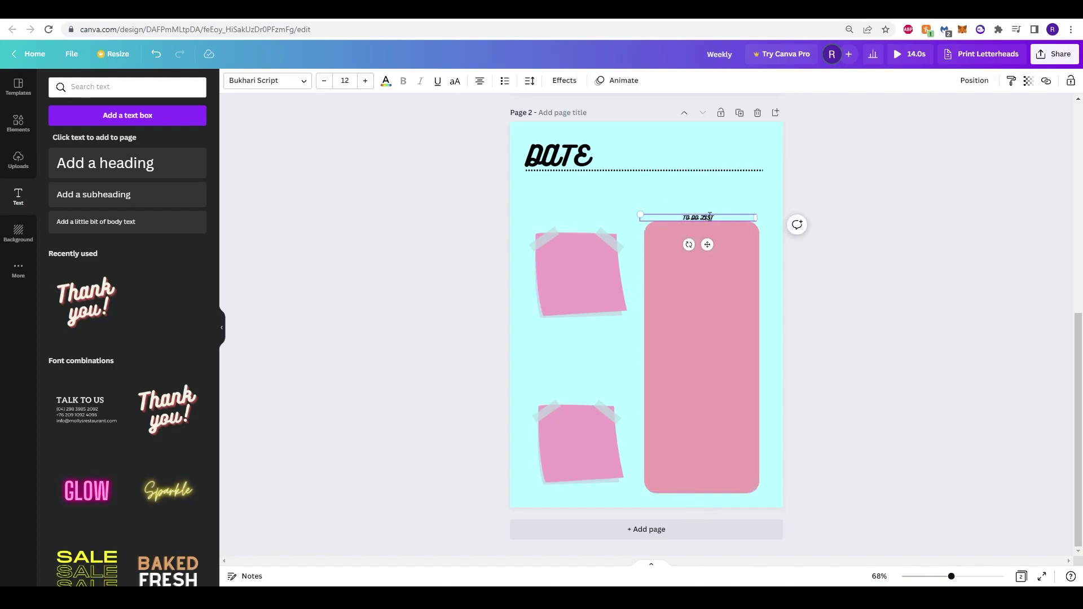
Step: Enlarge the to do list text and make it white
double_click(663, 216)
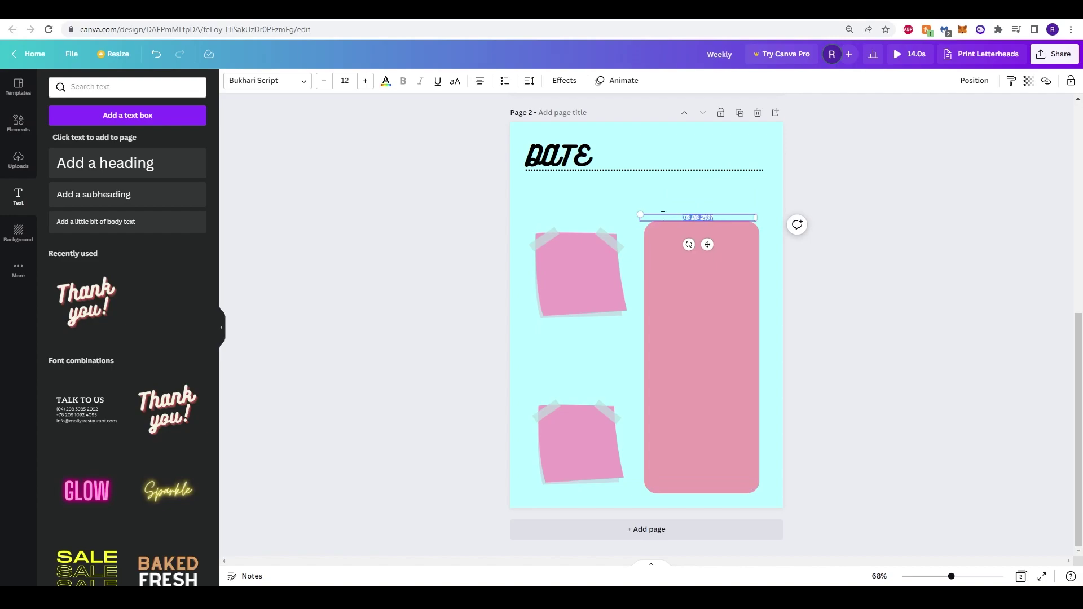
left_click(365, 81)
left_click(386, 81)
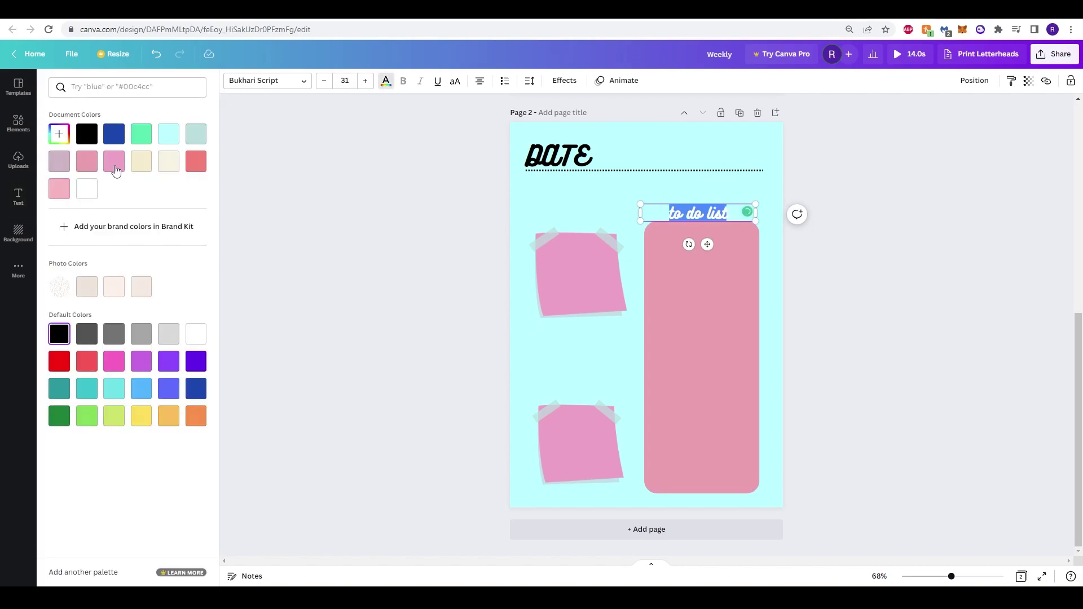
left_click(142, 136)
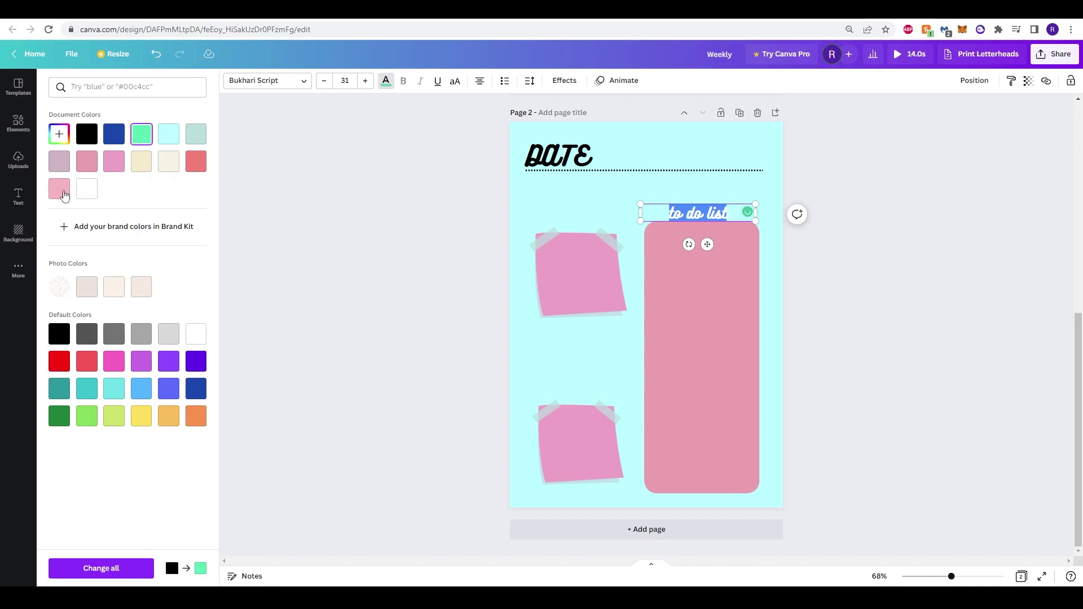
left_click(95, 192)
left_click(323, 239)
left_click(879, 241)
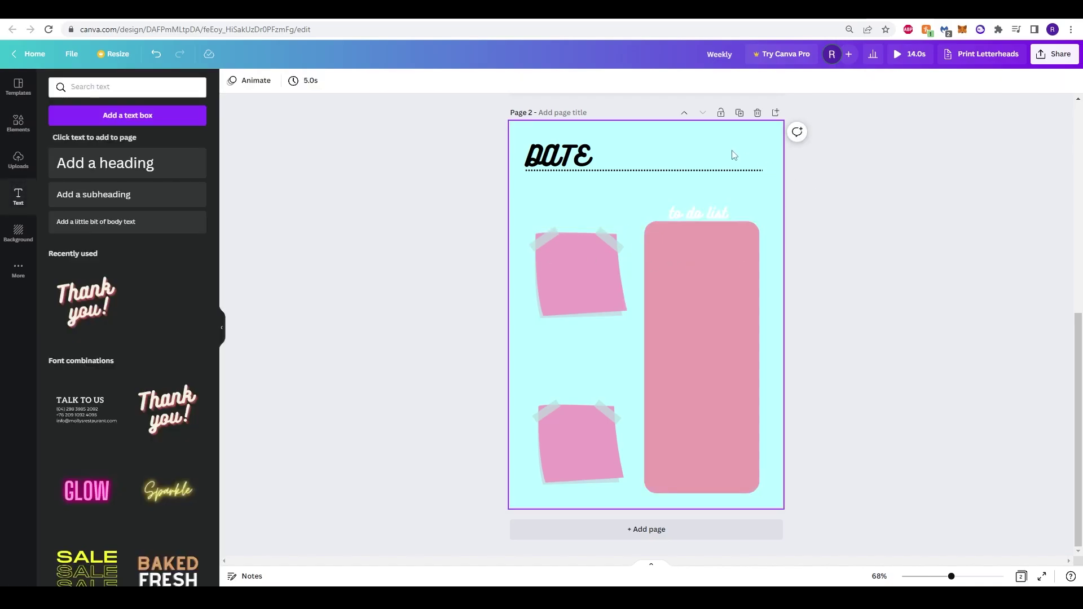
Step: Recolour the to do list heading pink and leave the box unselected
left_click(699, 216)
left_click(681, 220)
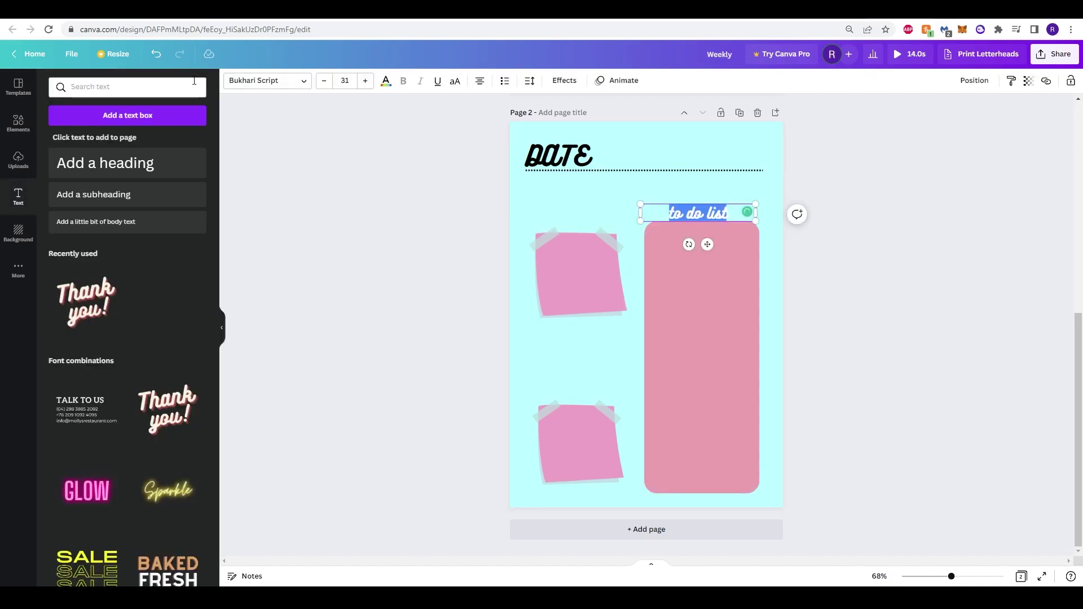
left_click(385, 81)
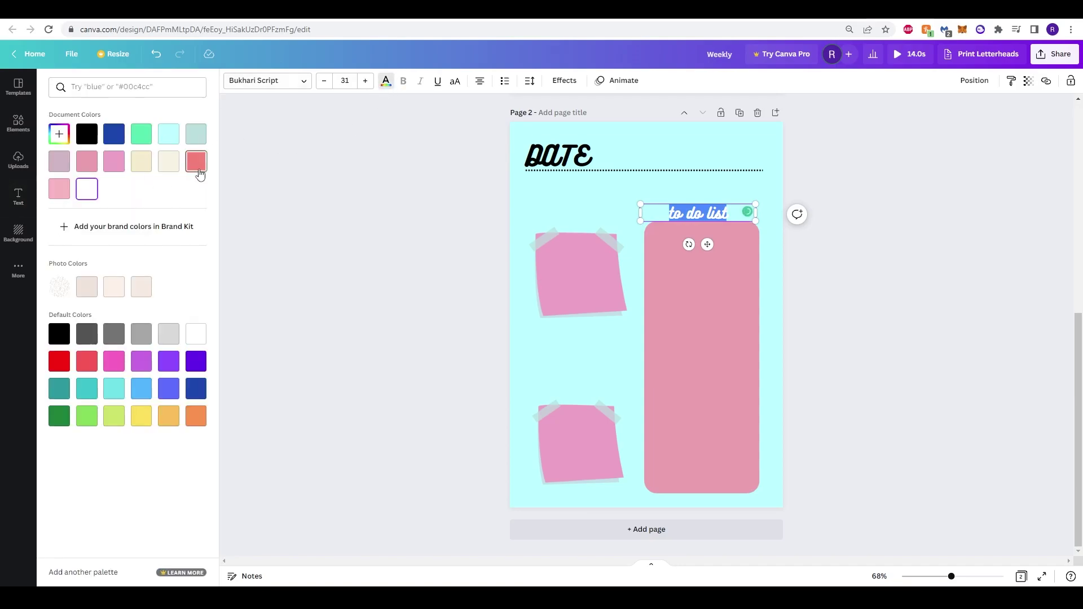
left_click(401, 251)
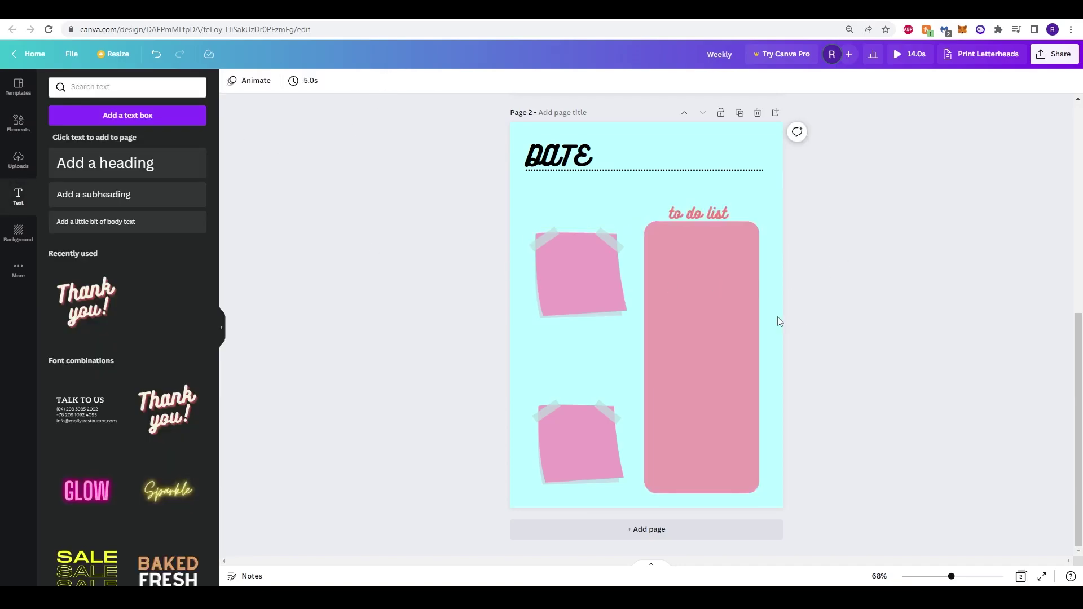
left_click(715, 213)
left_click(710, 340)
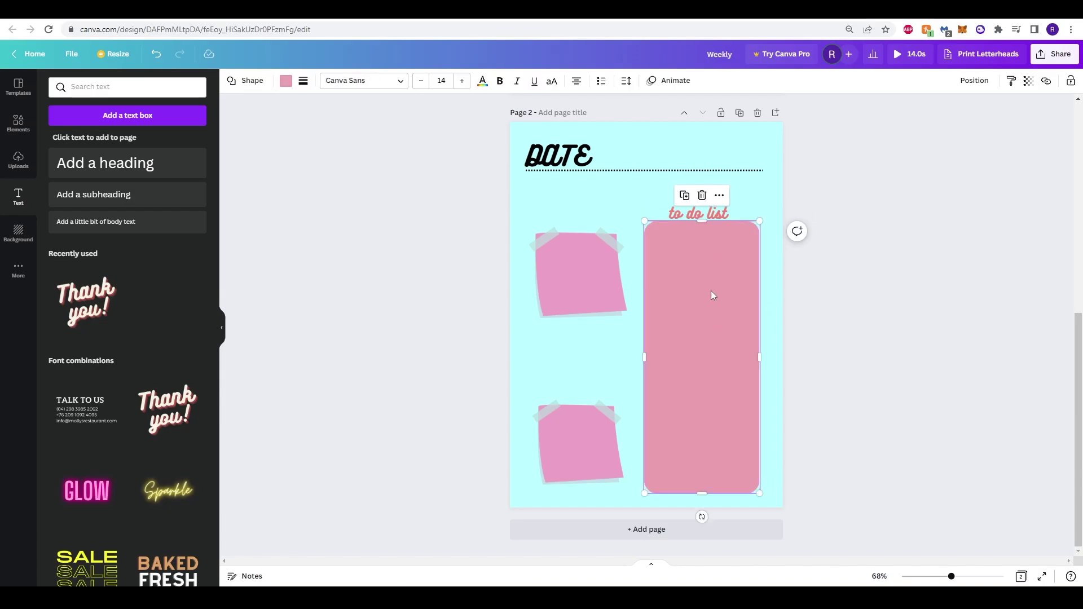
left_click(708, 213)
left_click(707, 212)
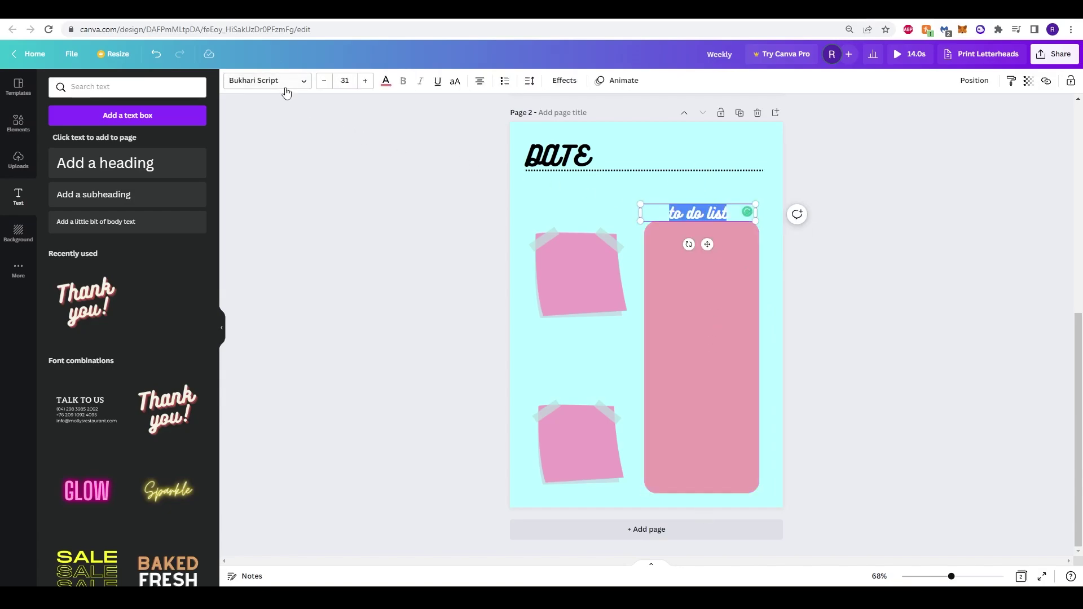
left_click(387, 82)
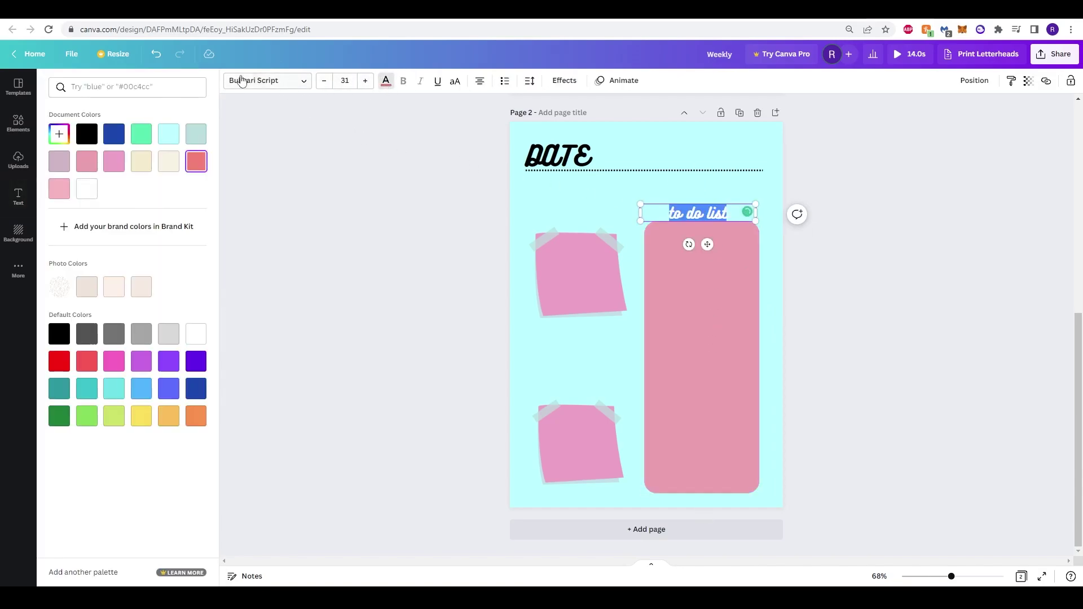
left_click(359, 237)
left_click(888, 339)
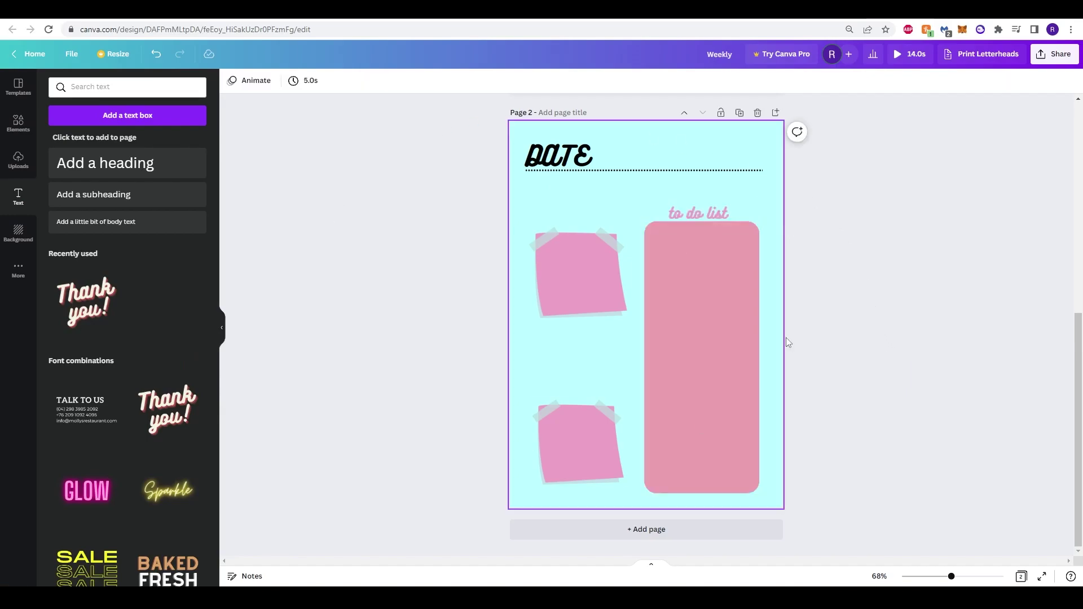
Step: Add the red pushpin graphic, shrink it, and pin it to the to-do box's top-right corner
left_click(24, 124)
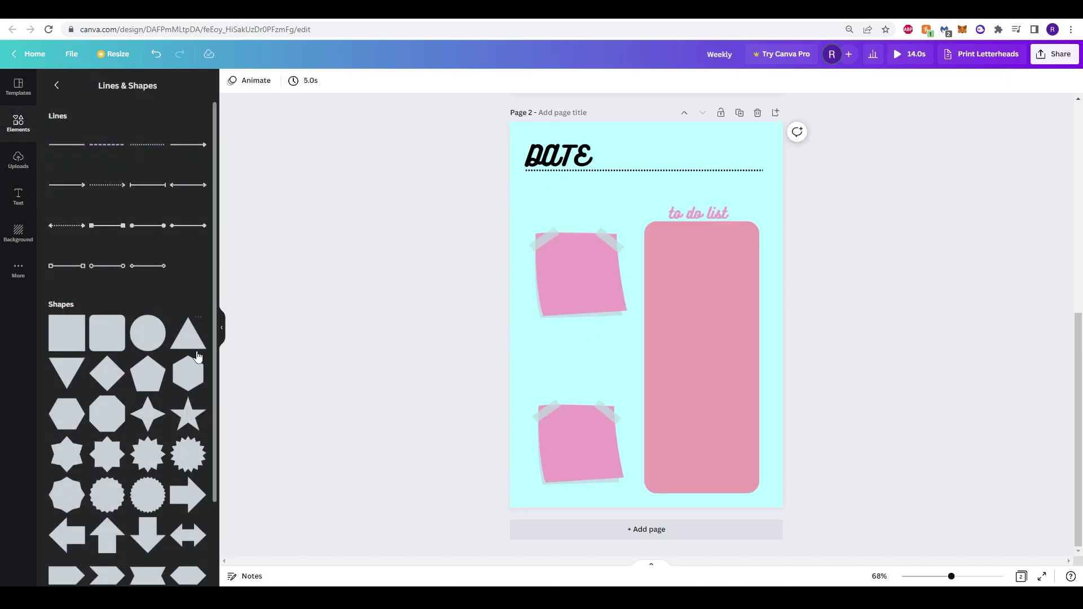
left_click(56, 86)
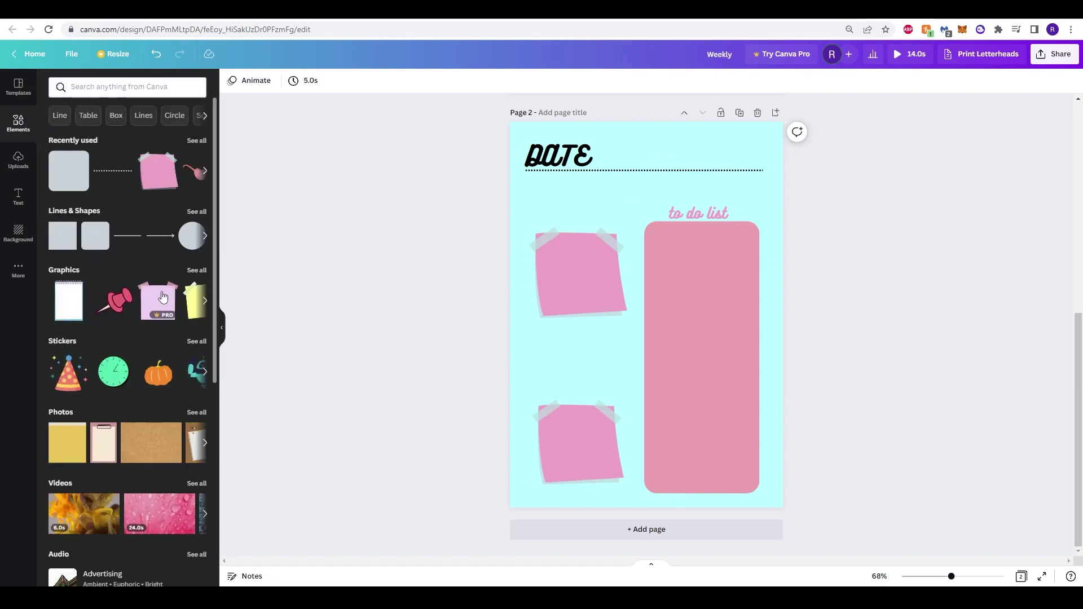
left_click(125, 288)
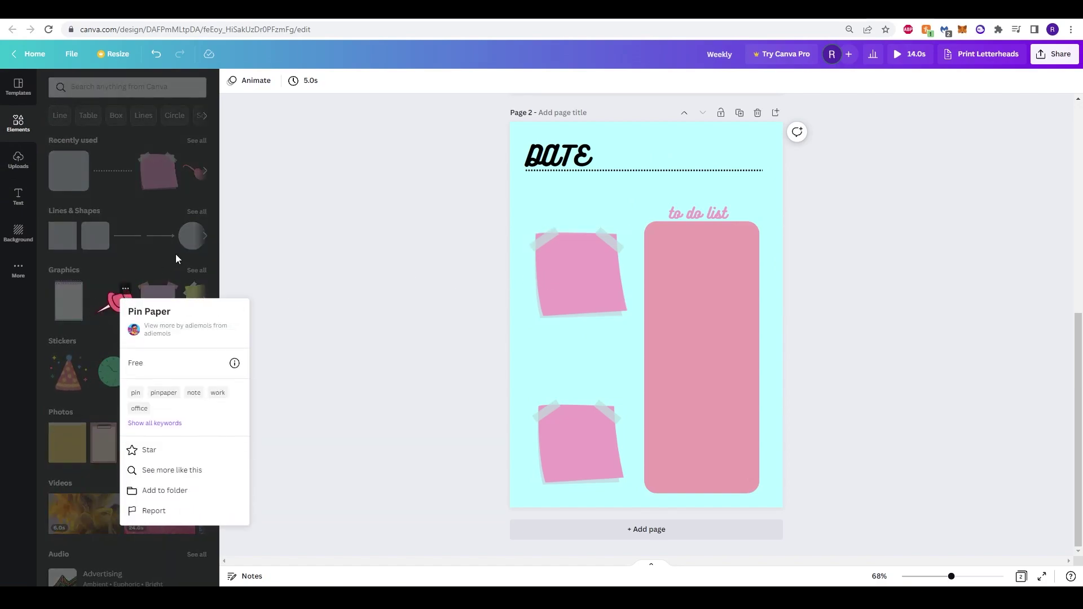
left_click(101, 286)
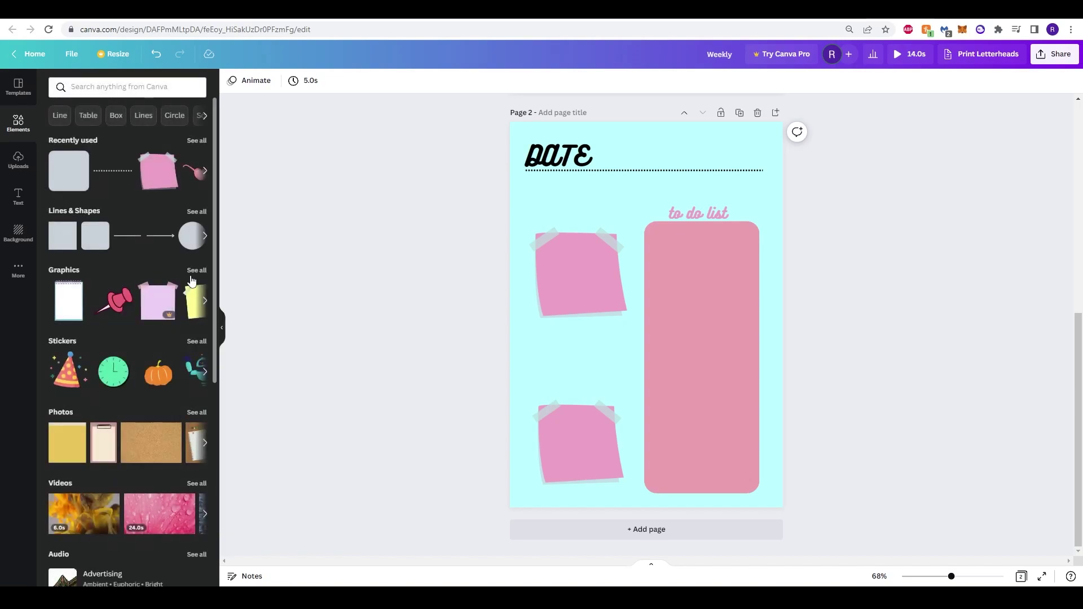
left_click(194, 271)
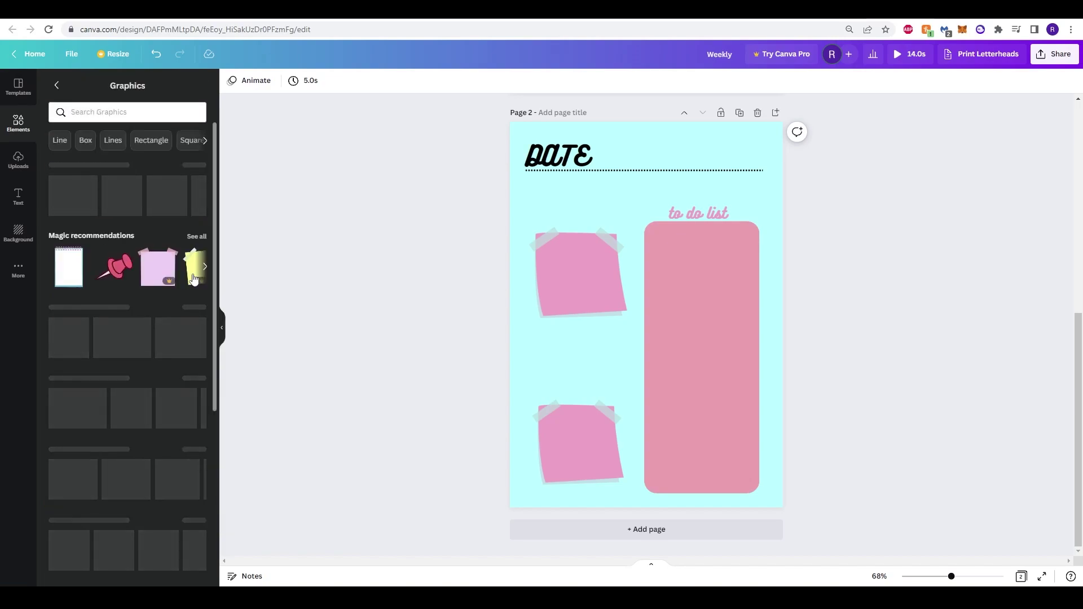
left_click(116, 269)
left_click_drag(701, 277, 654, 304)
left_click_drag(643, 311, 767, 223)
left_click(820, 296)
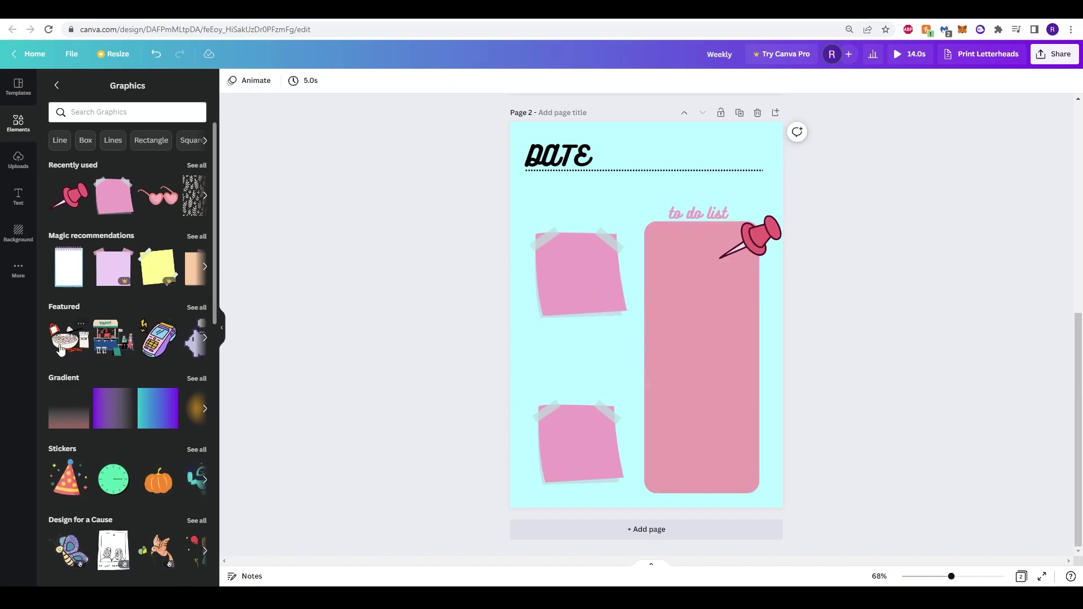
scroll(148, 410, "down", 3)
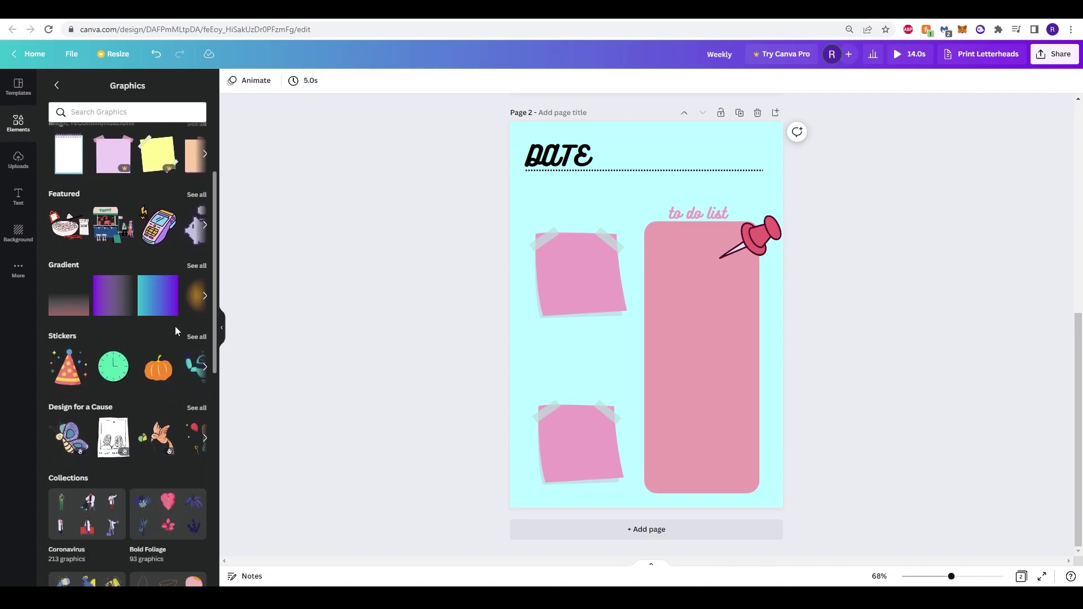
scroll(175, 326, "up", 3)
Step: On the cover page, group the MONDAY text with its white tile
key("Page_Up")
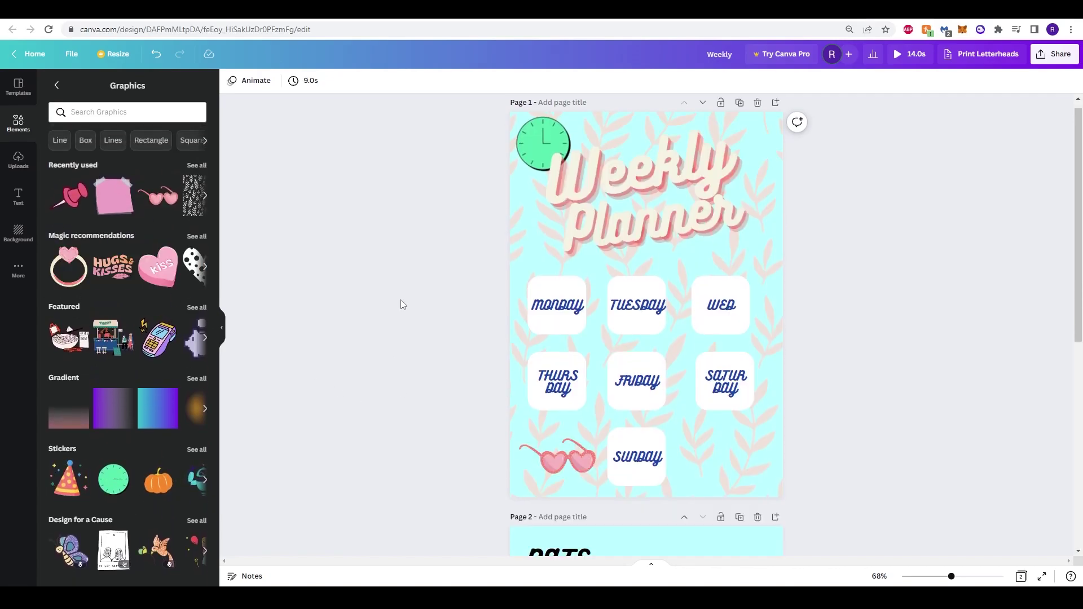
key("Page_Down")
key("Page_Up")
key("Page_Down")
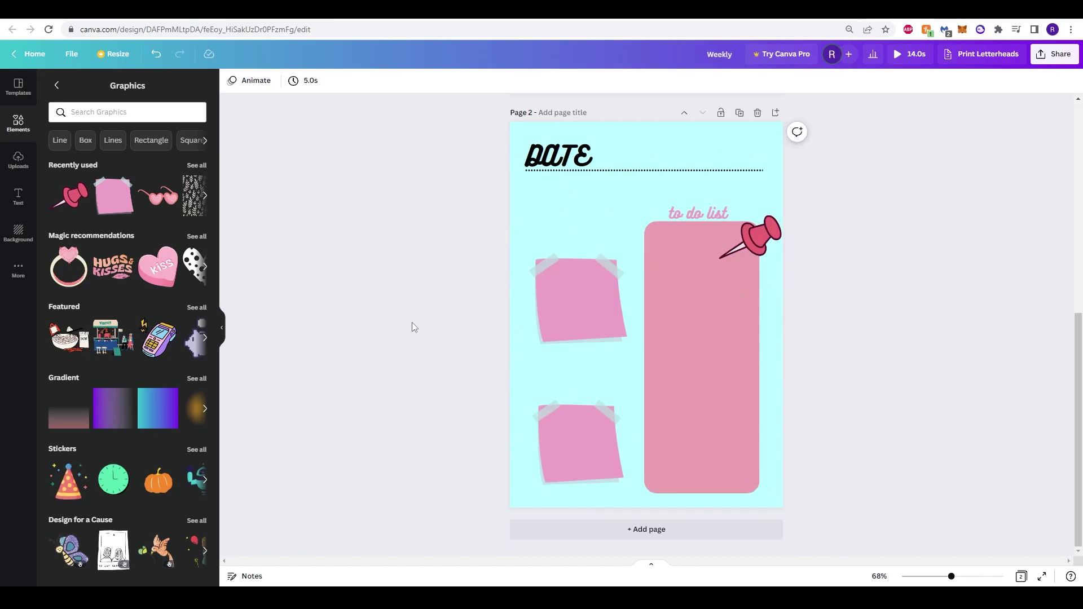
key("Page_Up")
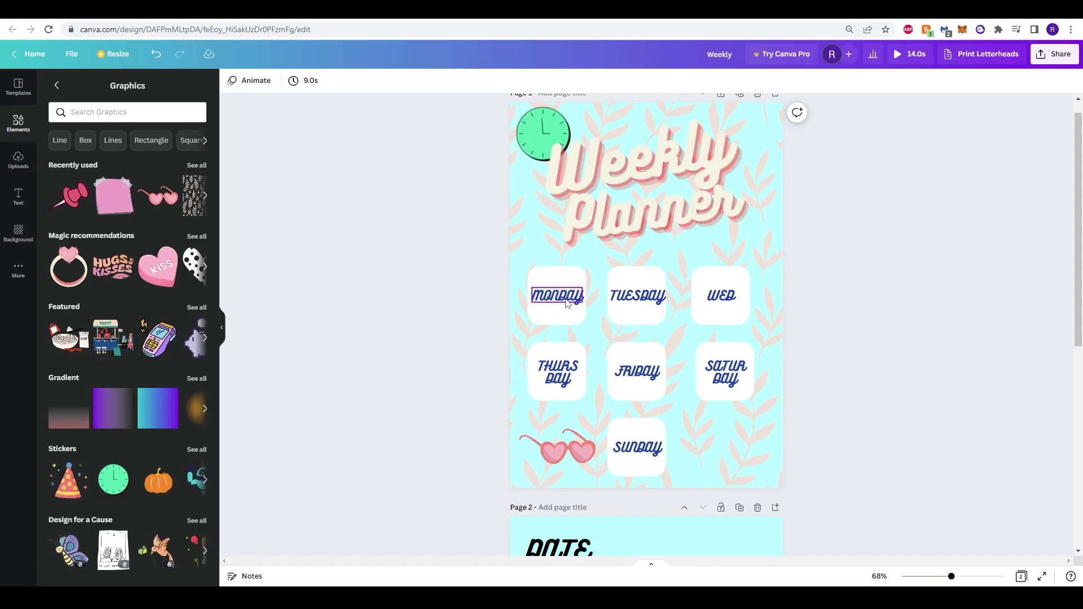
scroll(475, 298, "up", 1)
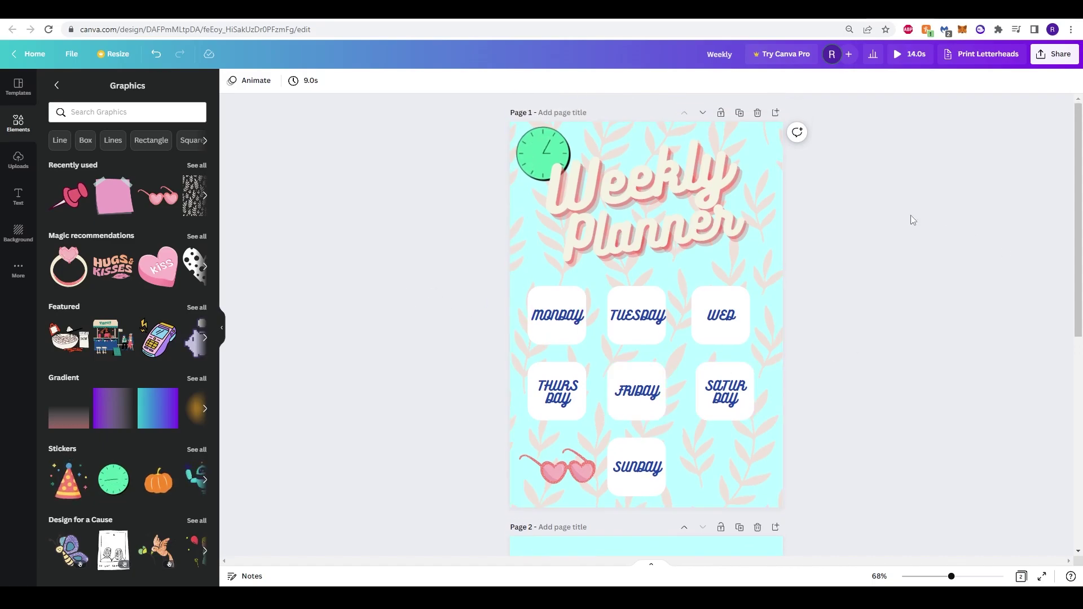
left_click(563, 323)
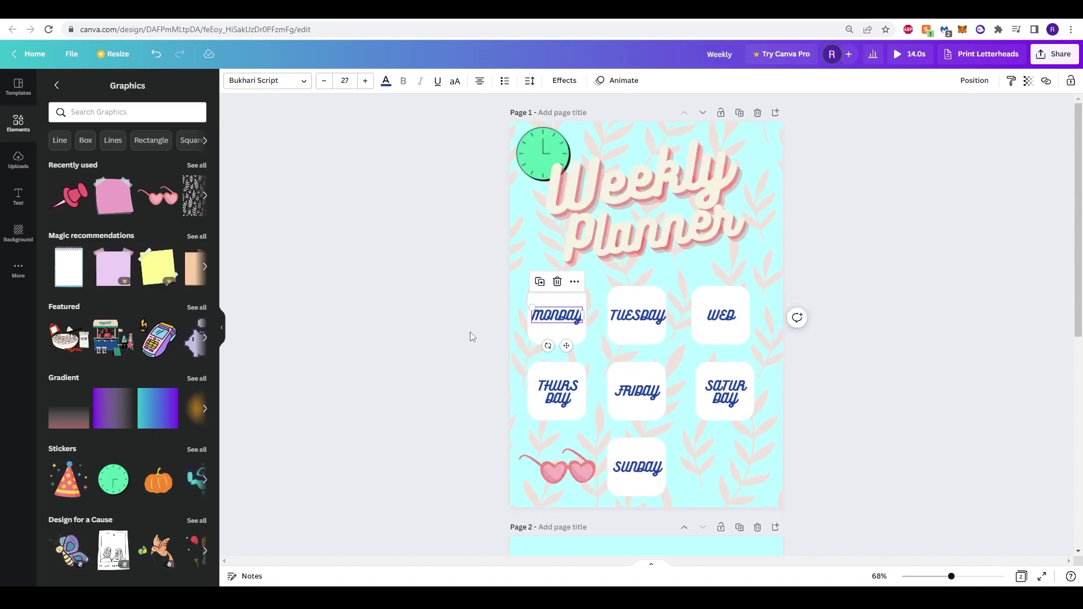
left_click(466, 317)
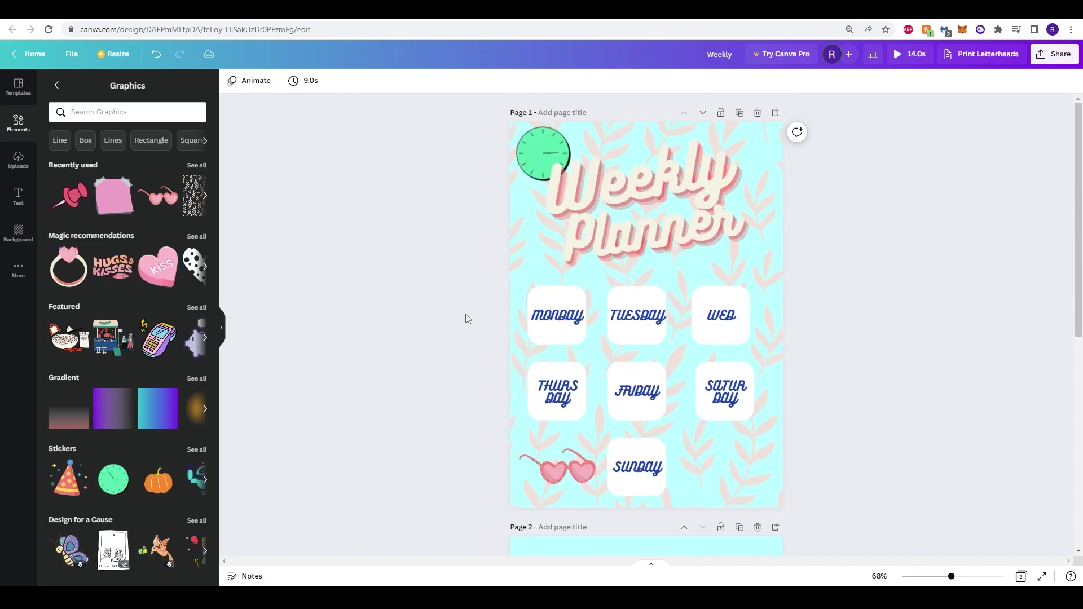
left_click(583, 342)
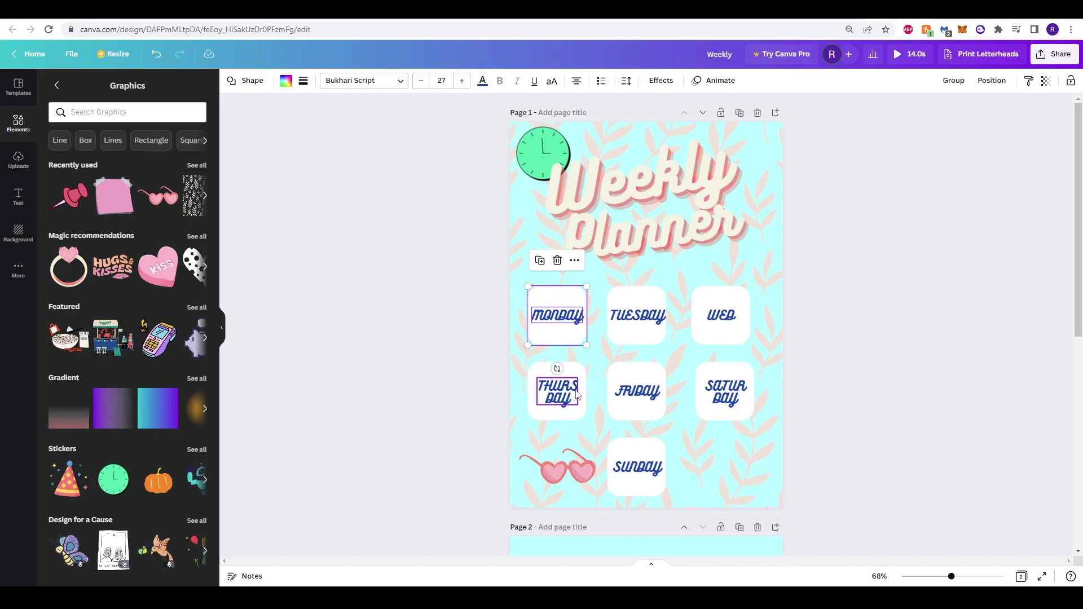
right_click(560, 328)
left_click(604, 426)
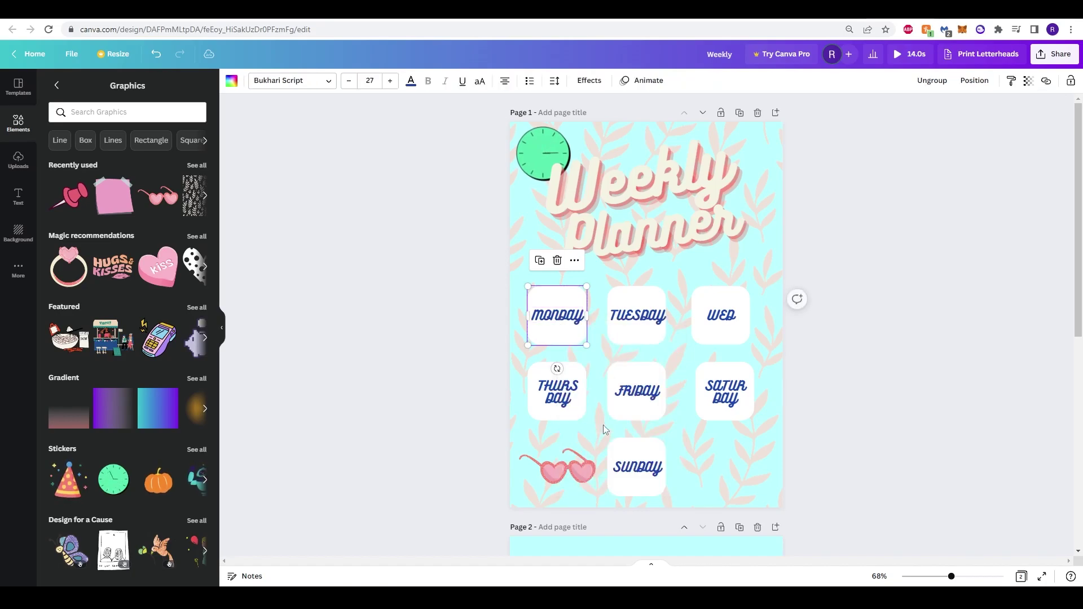
Step: Undo accidental drags of the MONDAY group, keeping it in its original slot
left_click(604, 428)
left_click_drag(559, 316, 444, 392)
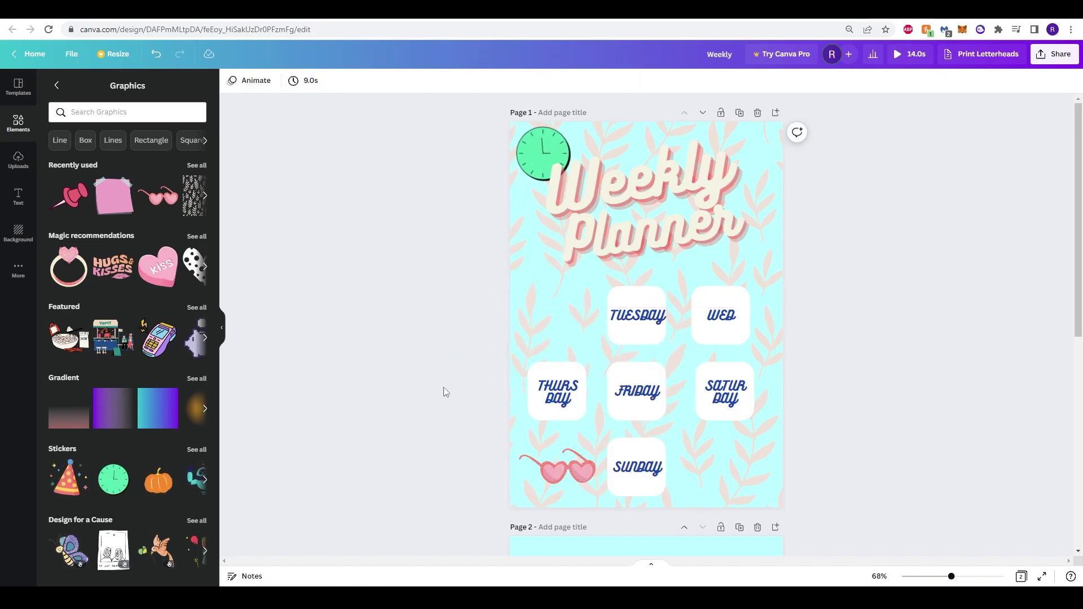
key("ctrl+z")
left_click_drag(556, 337, 556, 308)
key("ctrl+z")
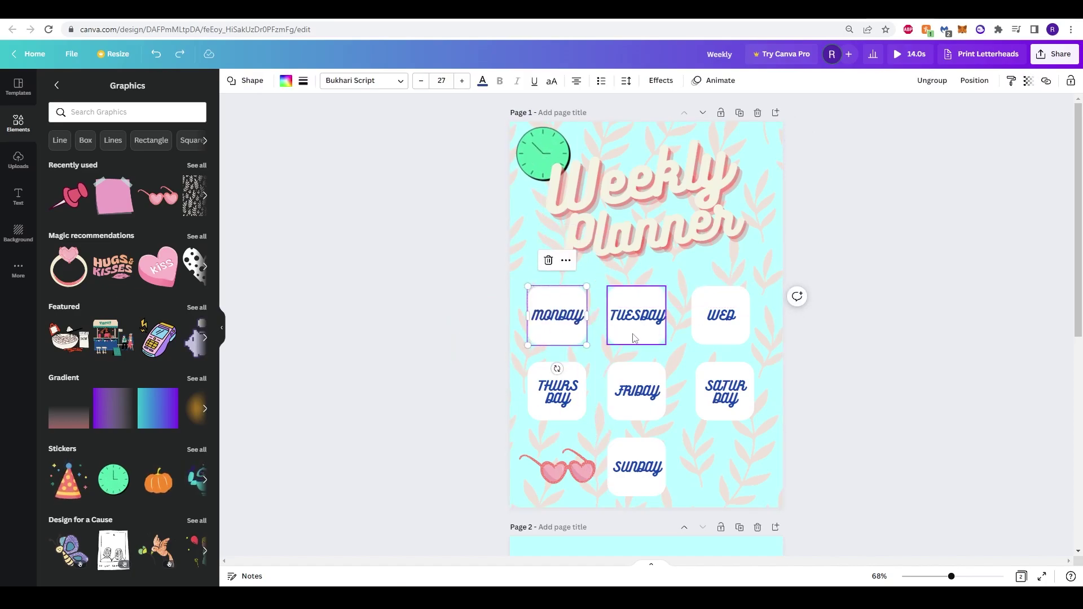
Step: Link the MONDAY tile to the document page '2 - Untitled'
right_click(532, 279)
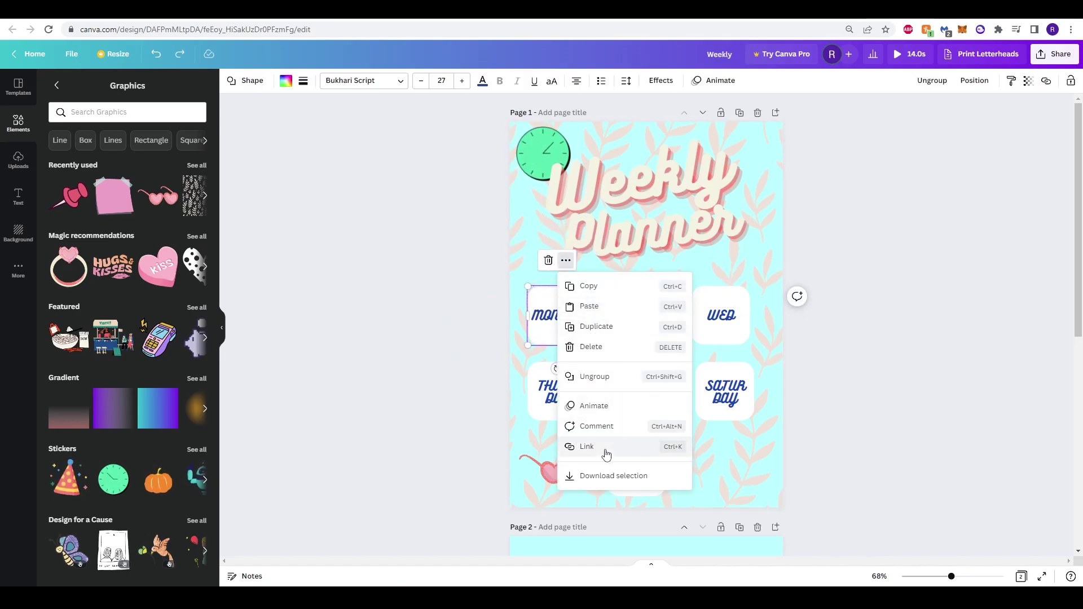
left_click(551, 325)
right_click(552, 325)
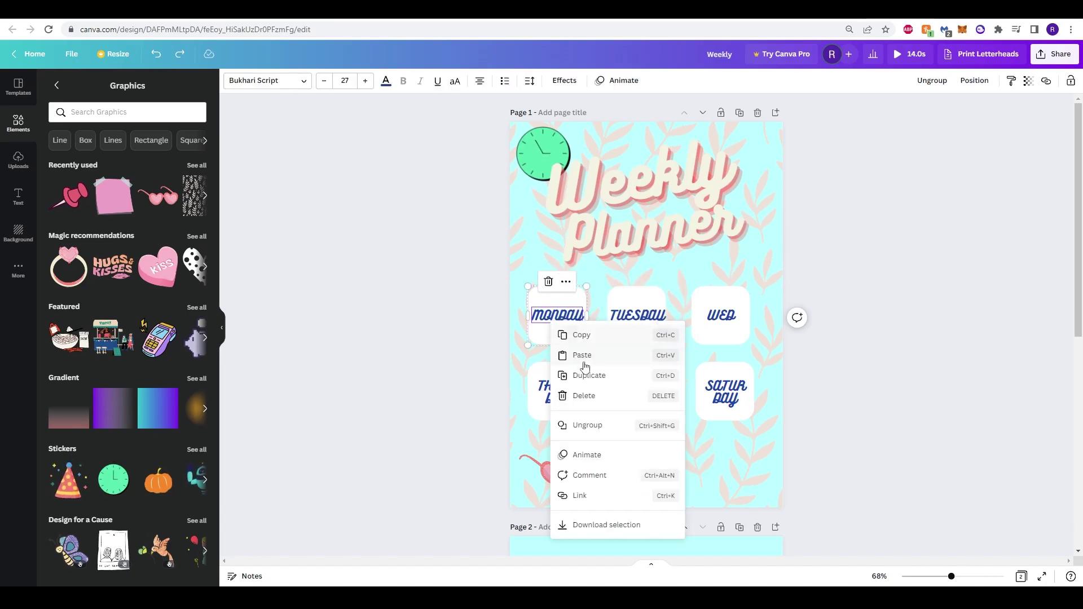
left_click(608, 496)
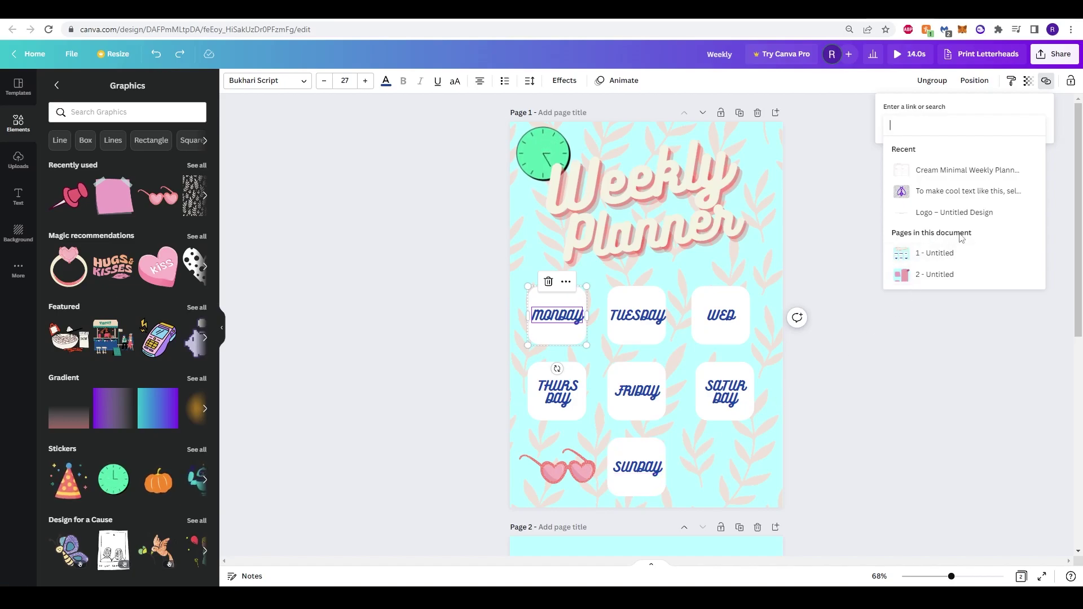
left_click(929, 275)
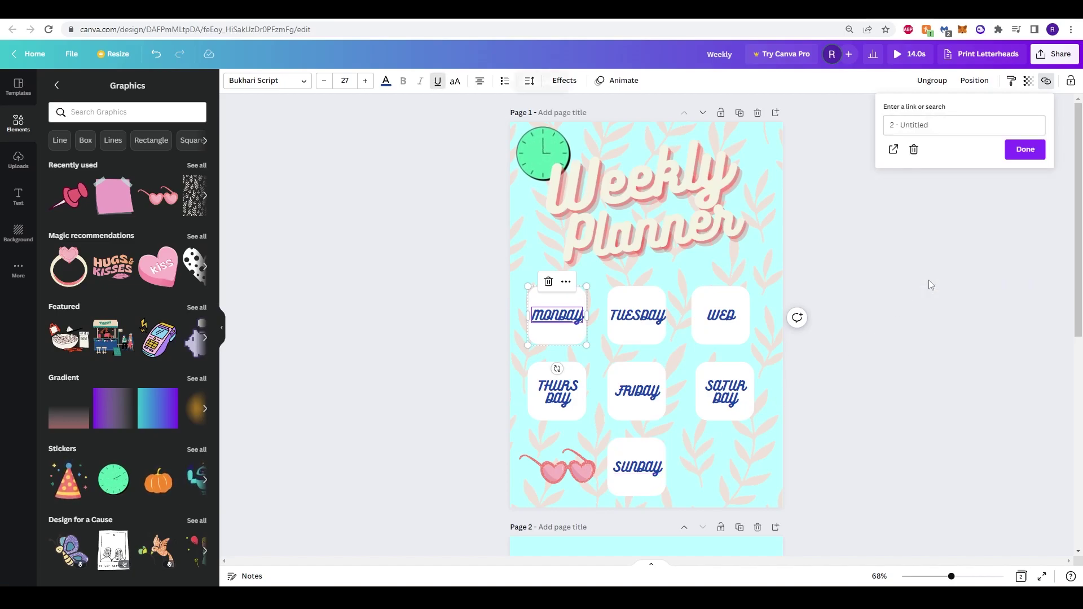
left_click(937, 129)
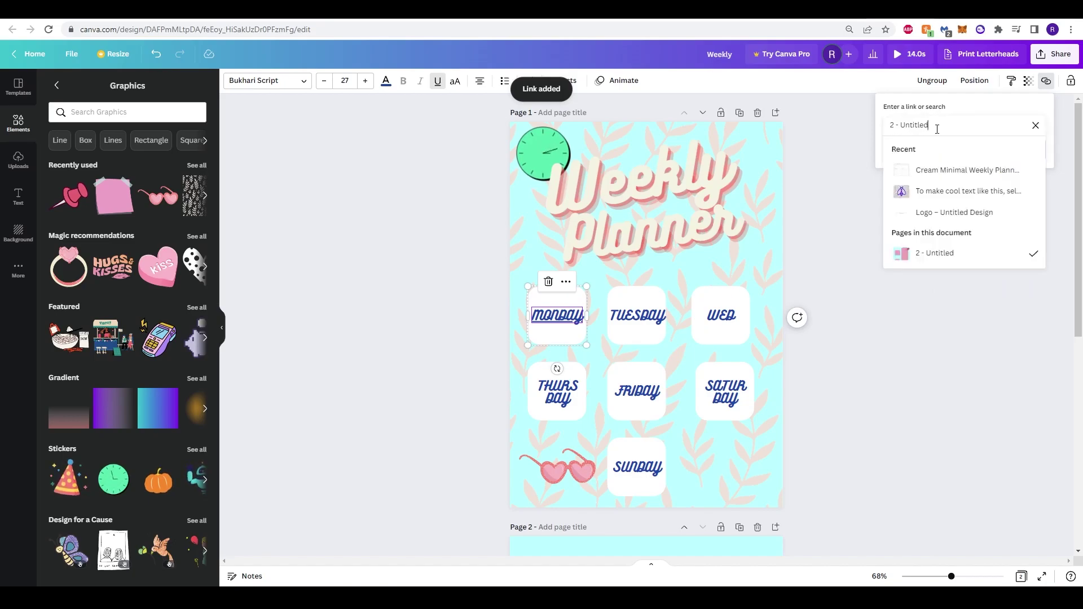
left_click(407, 341)
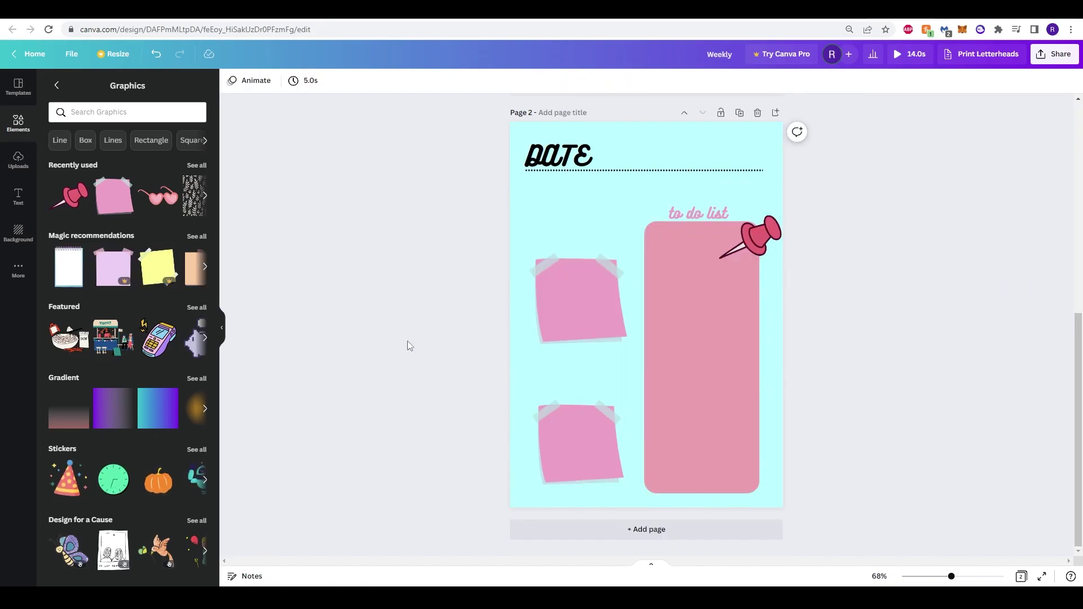
scroll(452, 322, "up", 5)
Step: Follow MONDAY's link to page 2 and add a blank page 3
left_click(560, 318)
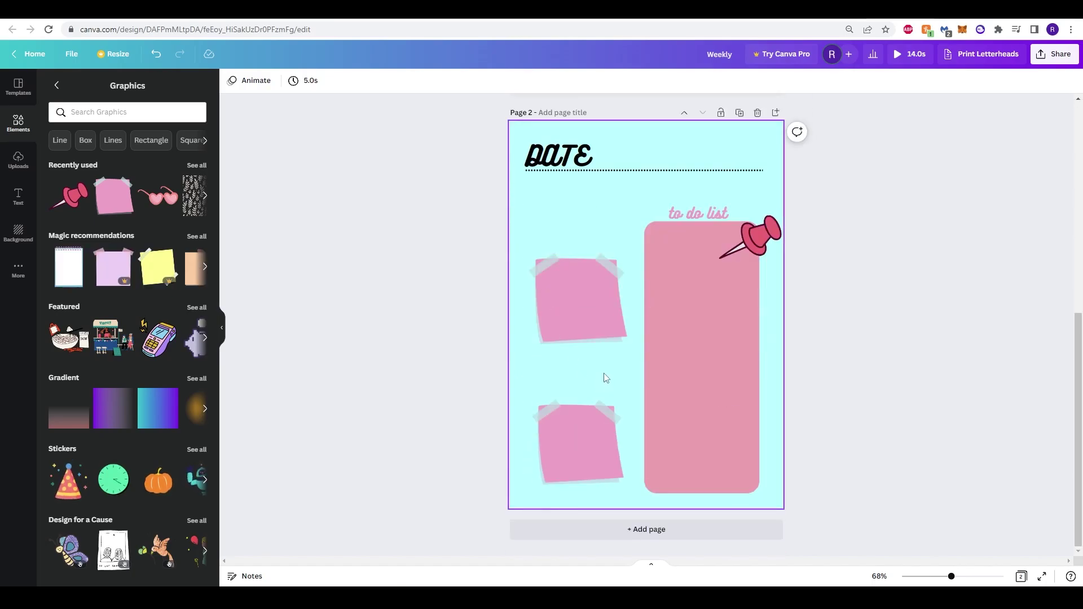
scroll(604, 384, "up", 5)
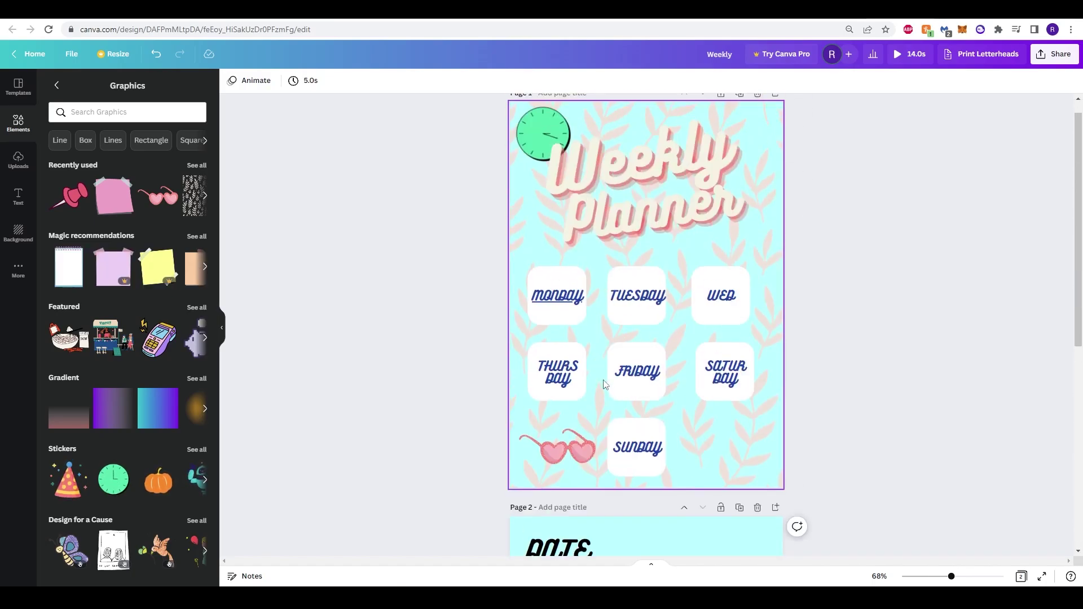
scroll(338, 316, "down", 5)
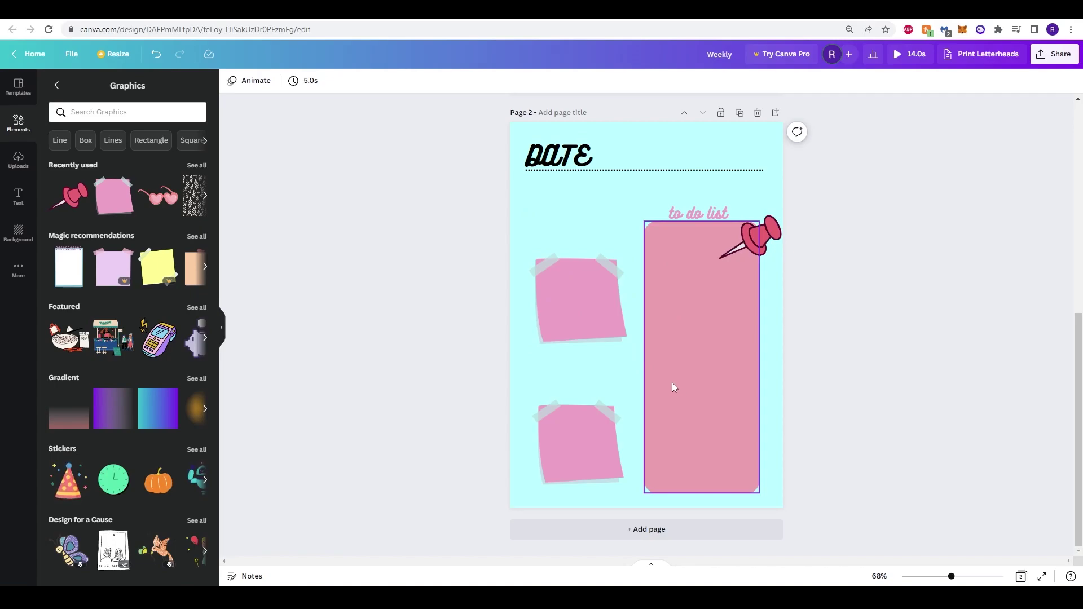
scroll(332, 388, "up", 7)
scroll(344, 320, "down", 7)
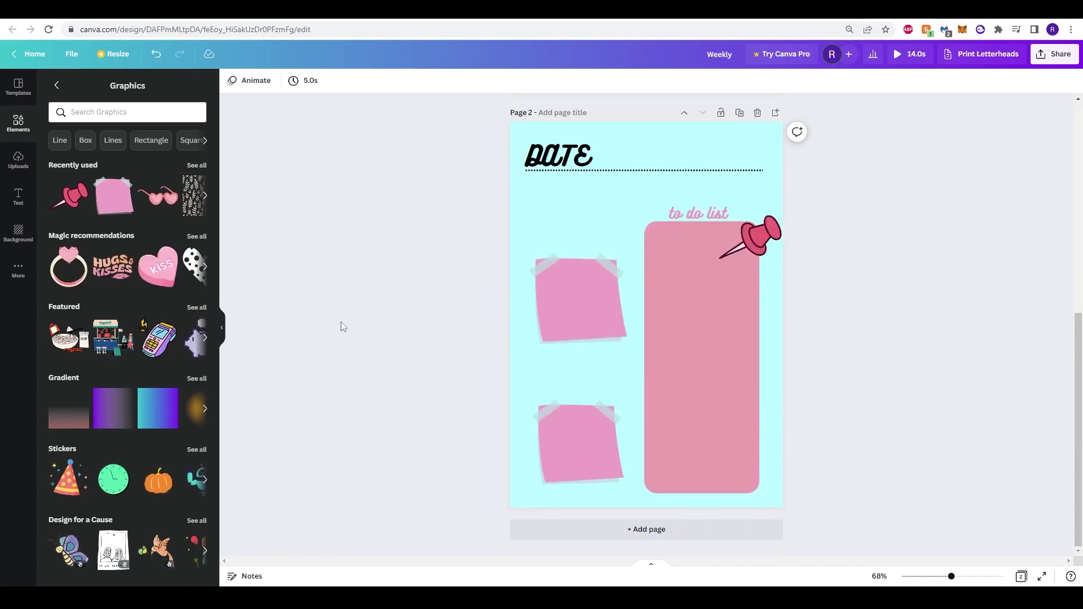
left_click(629, 530)
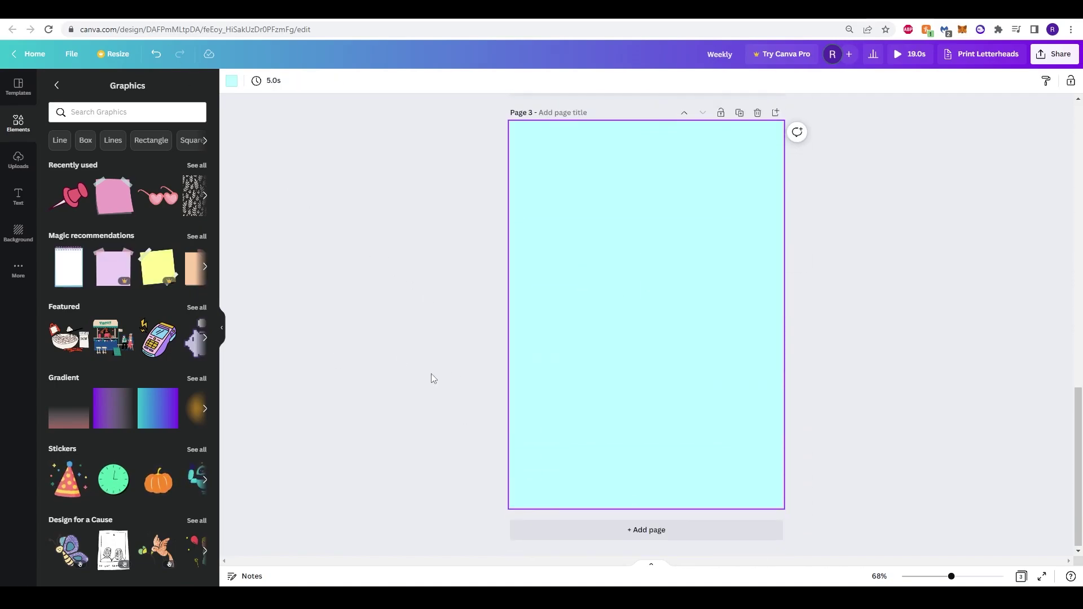
scroll(470, 415, "up", 12)
scroll(474, 417, "down", 5)
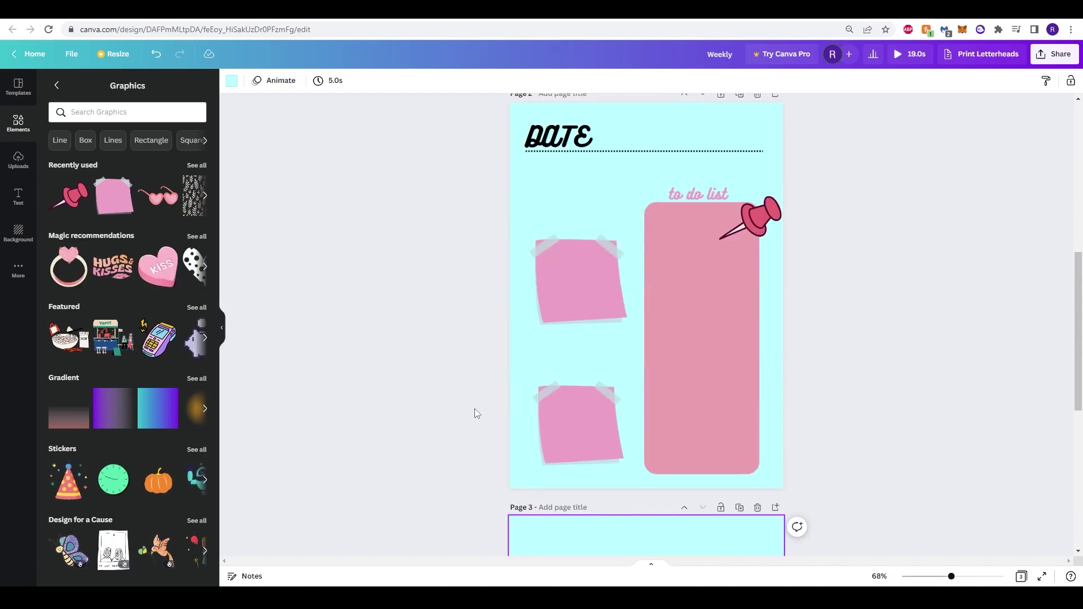
Step: Copy all of page 2's DATE and to-do elements and paste them onto page 3
left_click_drag(886, 482, 477, 115)
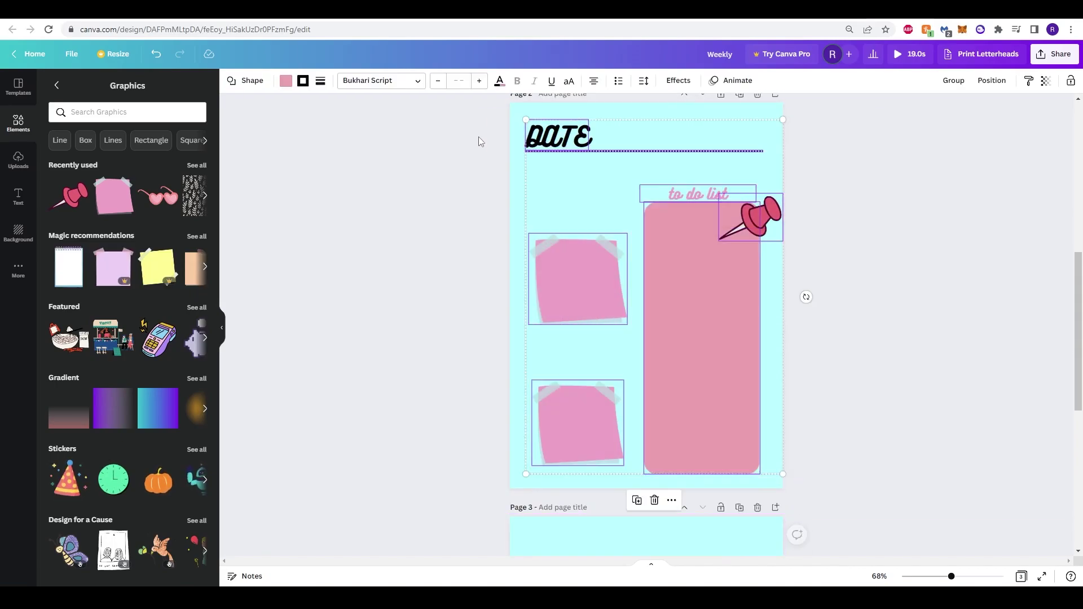
key("ctrl+c")
scroll(473, 338, "down", 6)
key("ctrl+v")
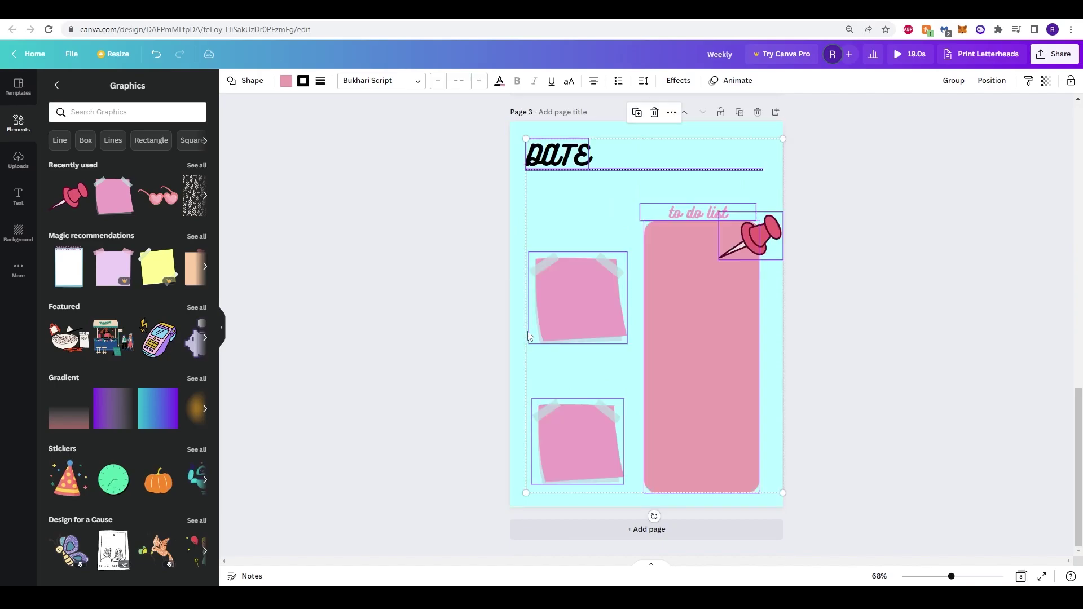
left_click(887, 384)
scroll(810, 401, "up", 12)
scroll(655, 305, "down", 12)
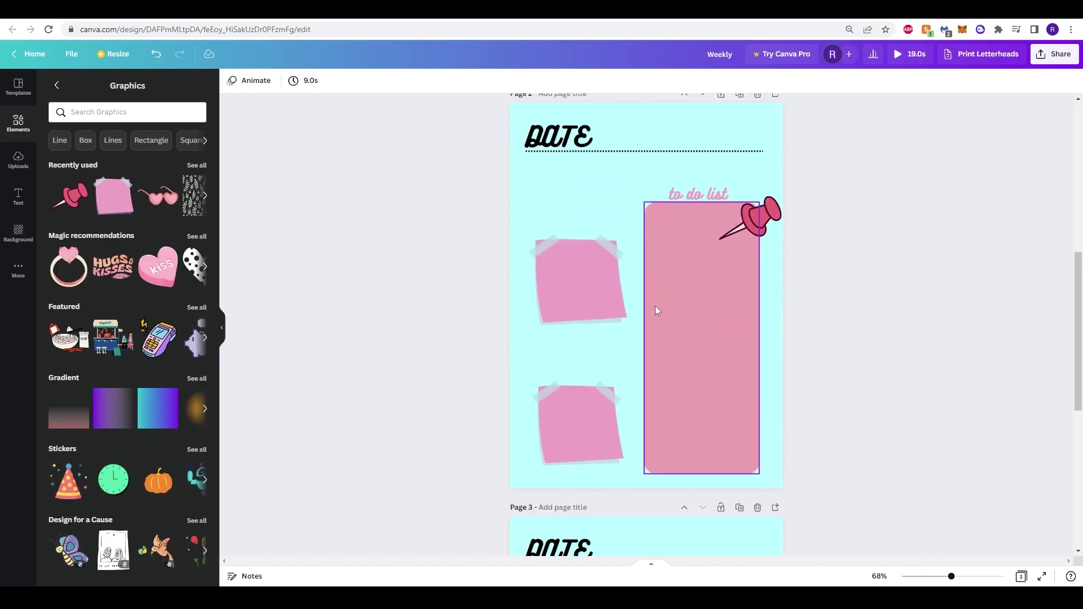
scroll(495, 411, "up", 12)
scroll(493, 400, "down", 13)
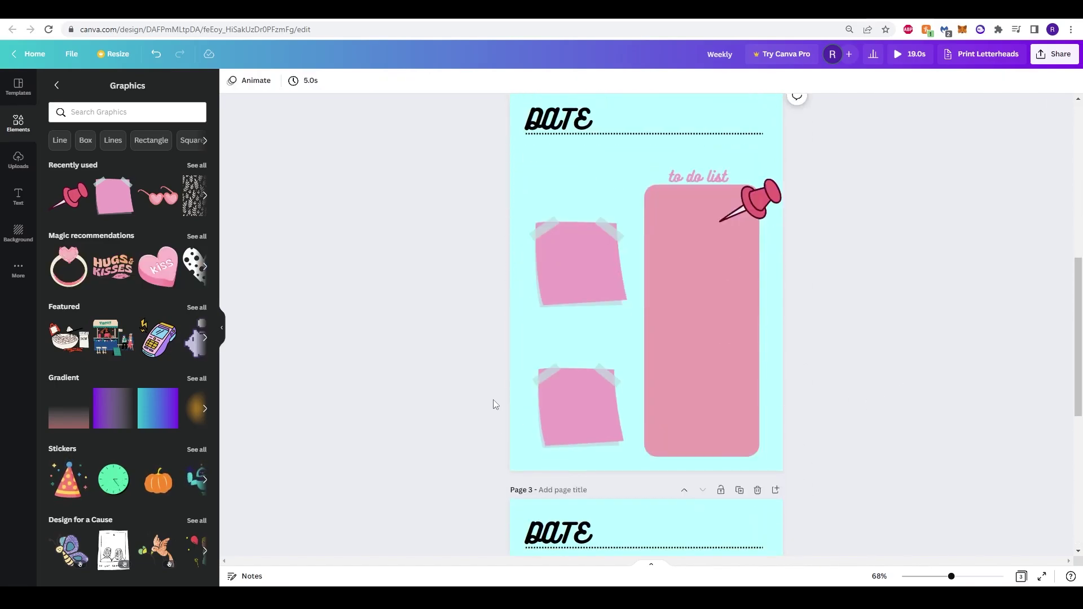
Step: Move page 3's two sticky notes up, the lower one just beneath the first
left_click(568, 337)
left_click_drag(579, 313, 577, 282)
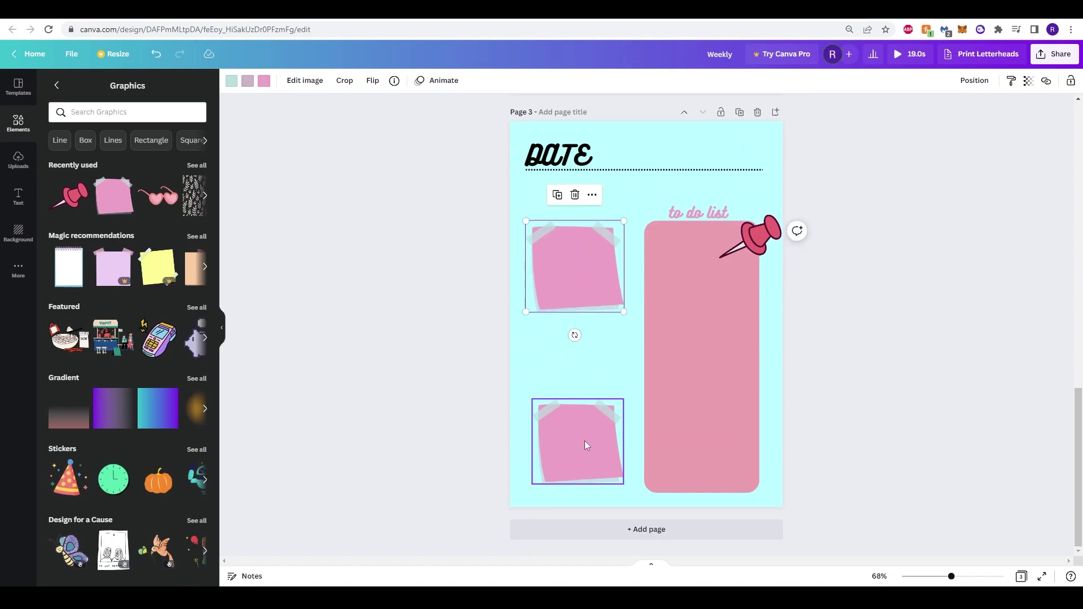
left_click_drag(584, 441, 577, 370)
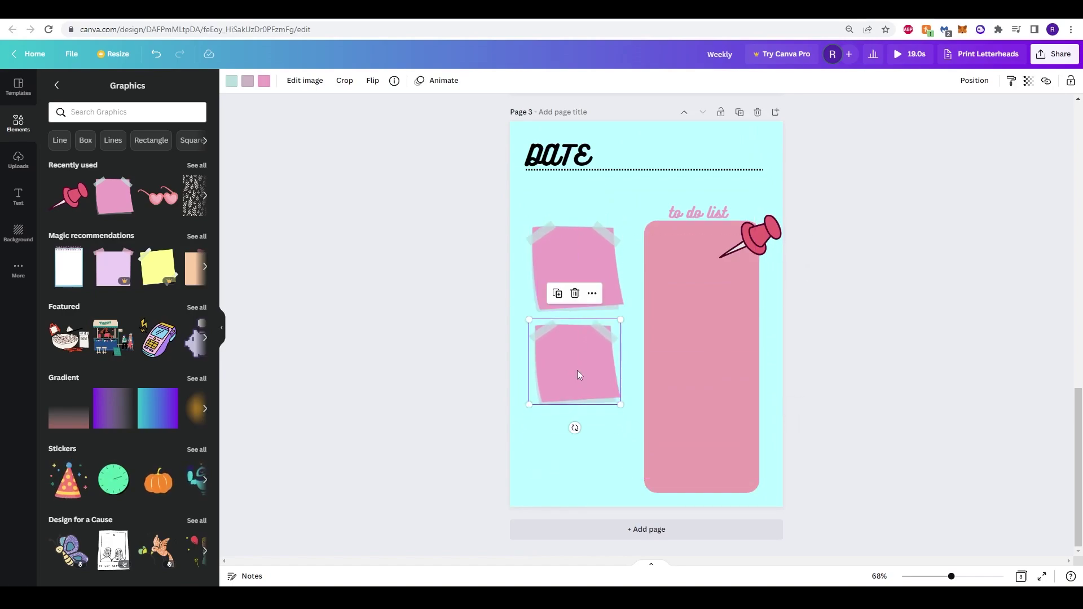
left_click(583, 259)
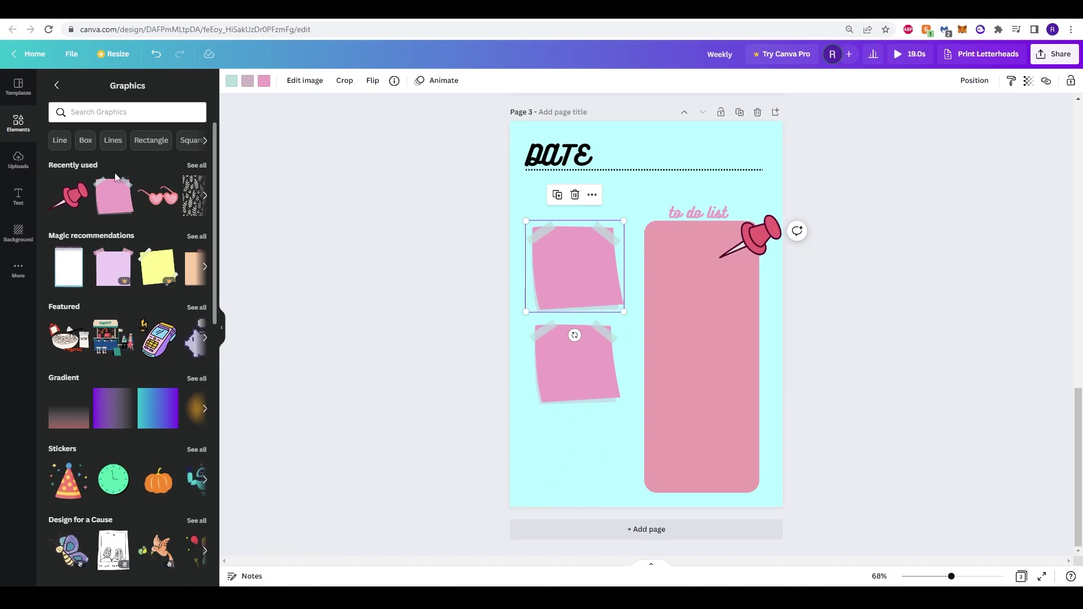
left_click(17, 162)
Step: Add a rounded square and position it below the second sticky note on page 3
left_click(17, 121)
left_click(17, 122)
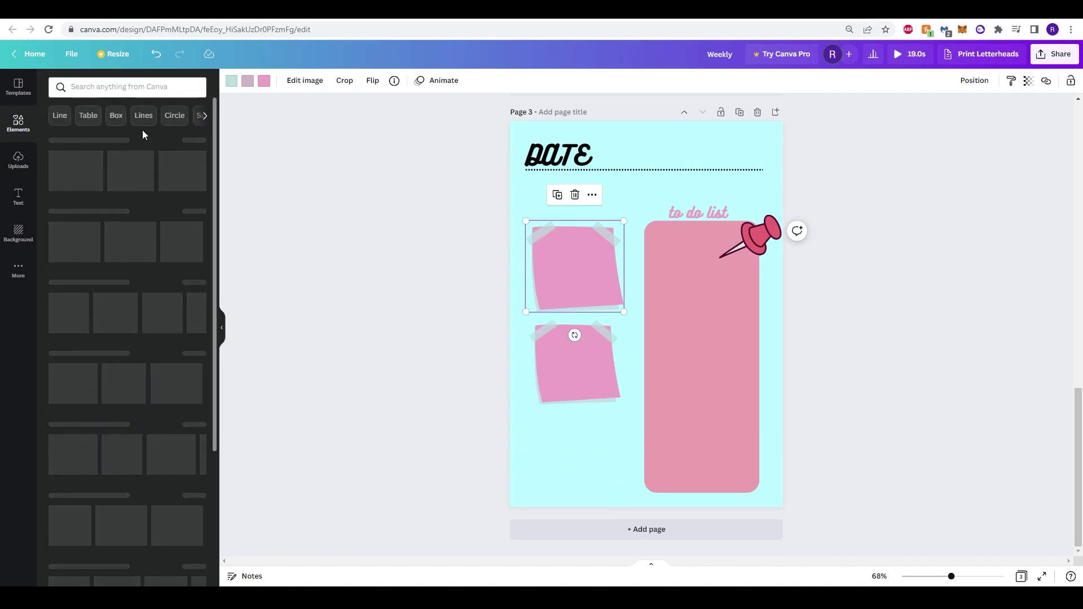
left_click(95, 235)
left_click_drag(634, 318, 561, 455)
left_click(367, 380)
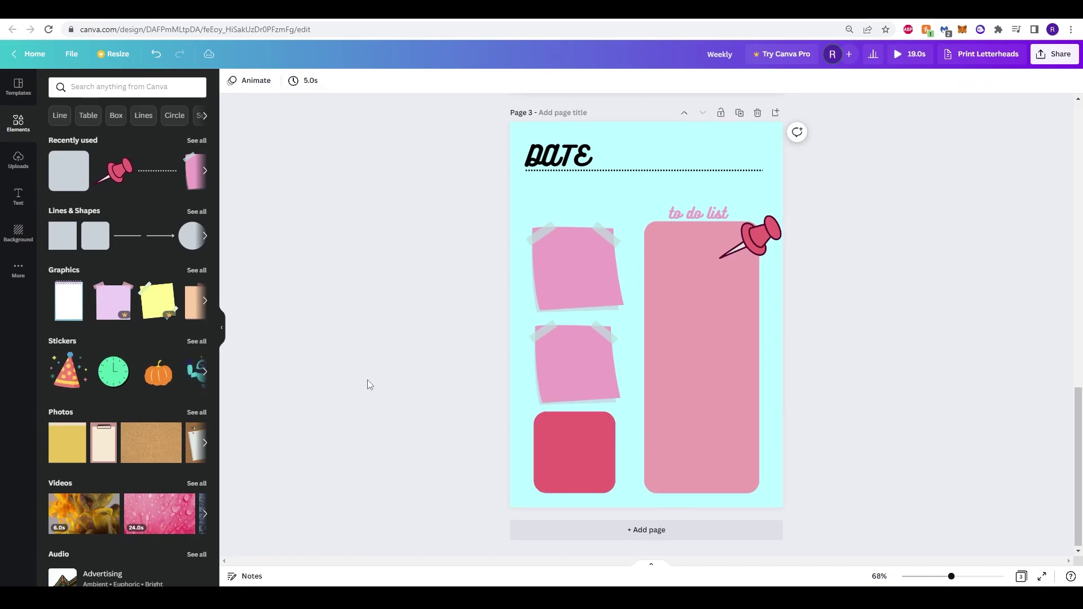
scroll(530, 392, "up", 10)
scroll(523, 391, "down", 10)
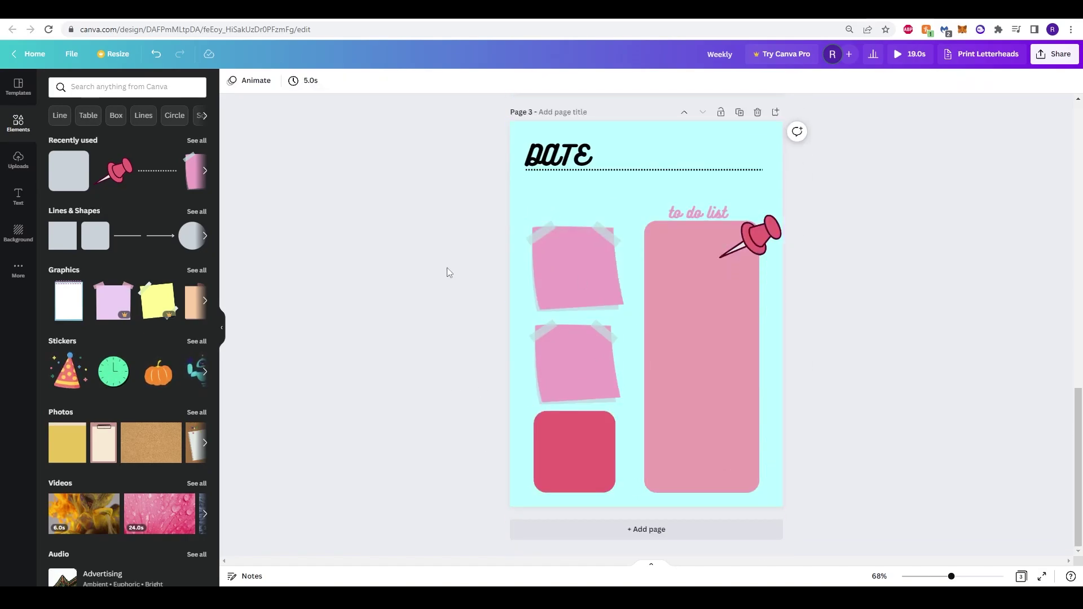
left_click(591, 455)
left_click_drag(591, 455, 584, 436)
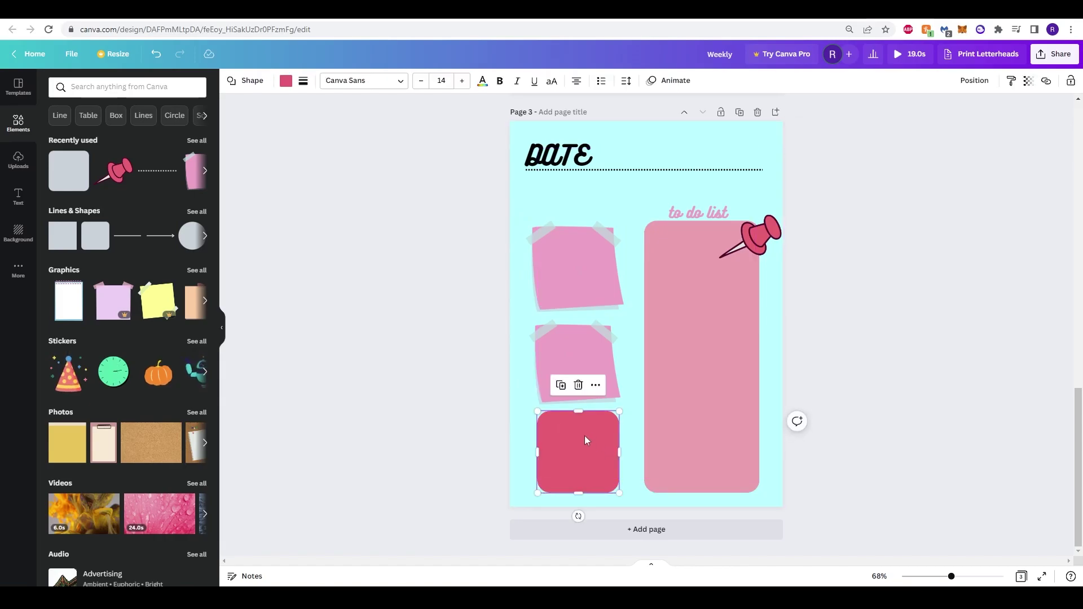
left_click(414, 367)
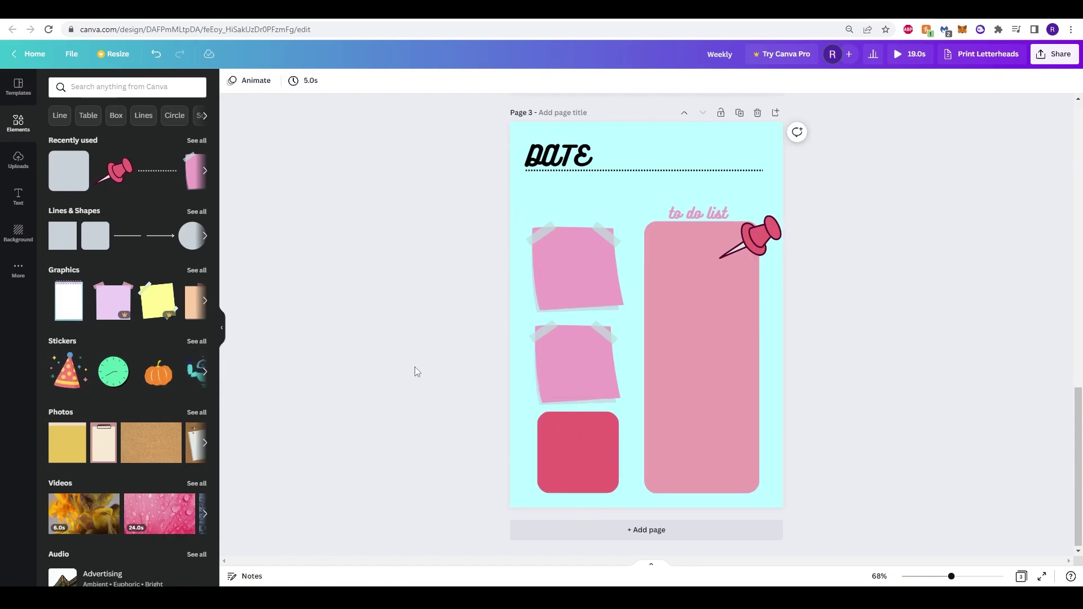
Step: Add a text box reading SHOPPING LIST and move it onto the square
left_click(18, 197)
left_click(101, 118)
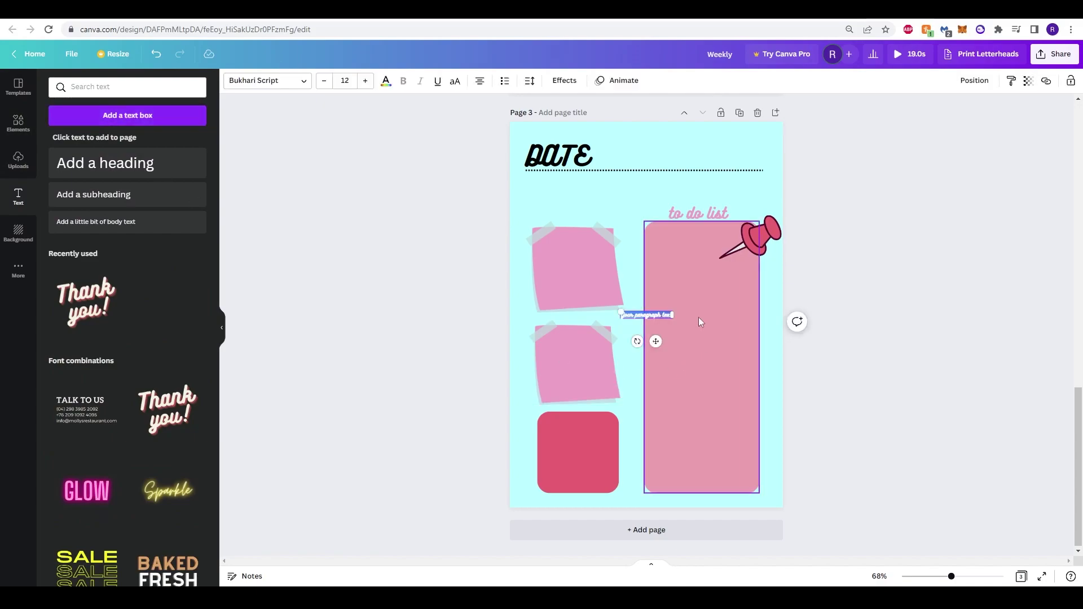
type("MHOPPING LIST")
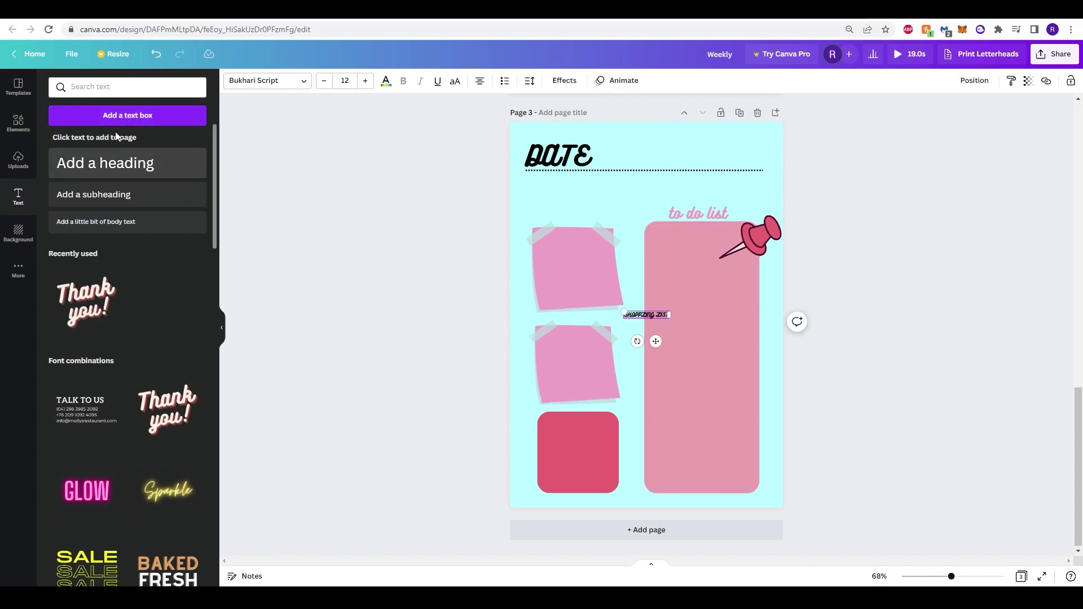
left_click(445, 280)
left_click(647, 314)
left_click_drag(647, 314, 576, 419)
left_click(540, 476)
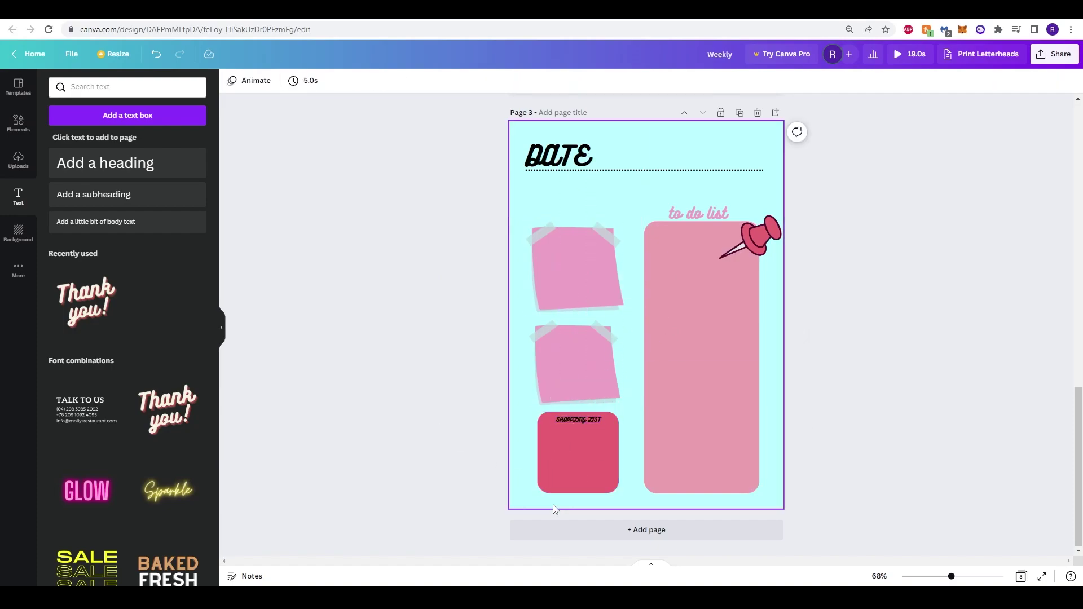
key("ctrl+z")
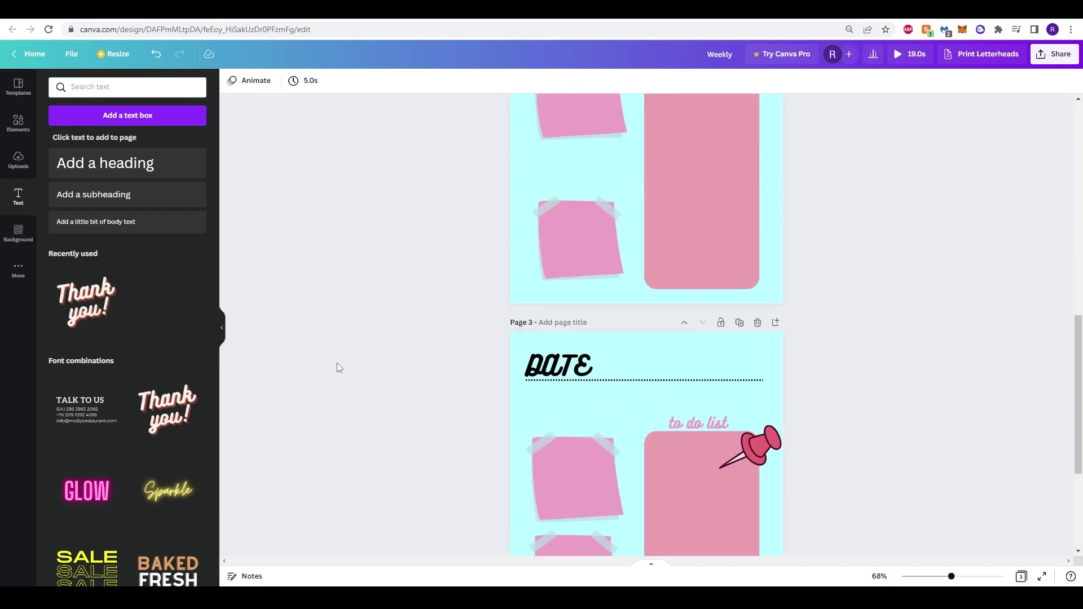
Step: Return to the cover page and open the Download panel's File type list, showing MP4 Video
key("ctrl+z")
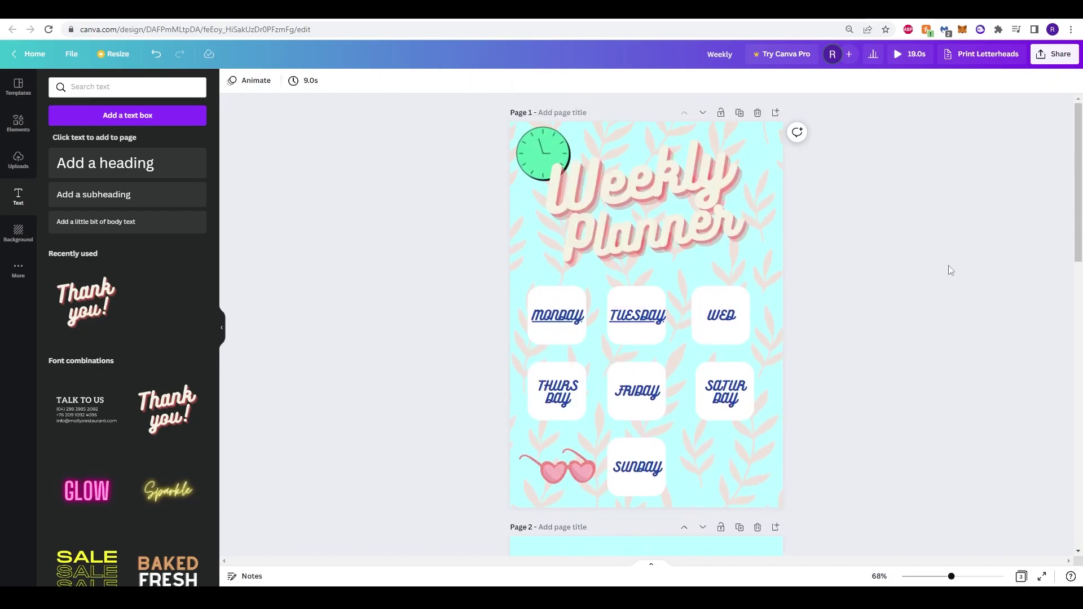
left_click(1052, 56)
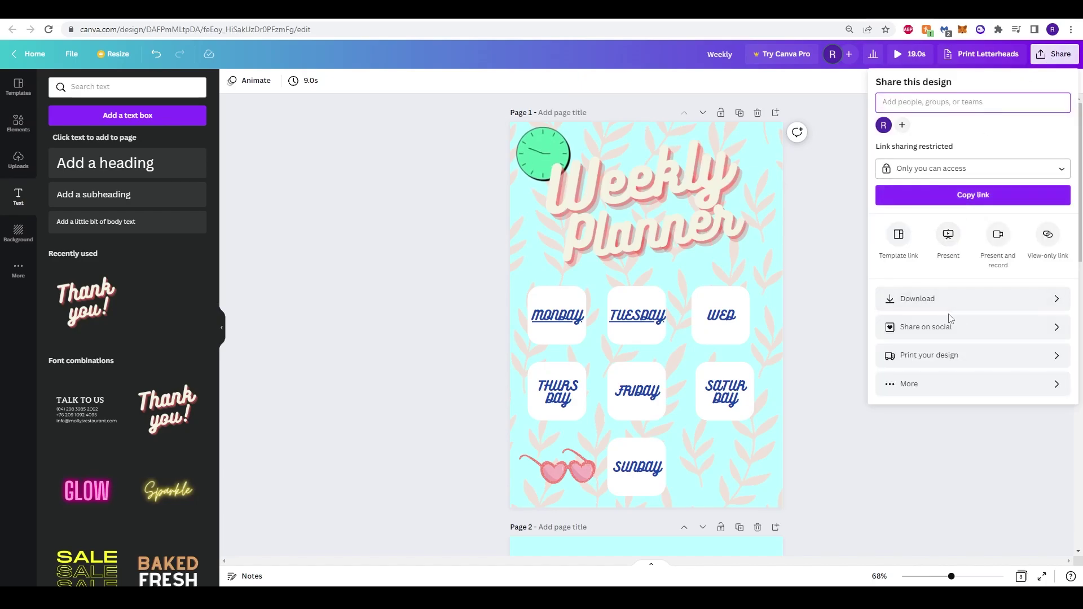
left_click(953, 299)
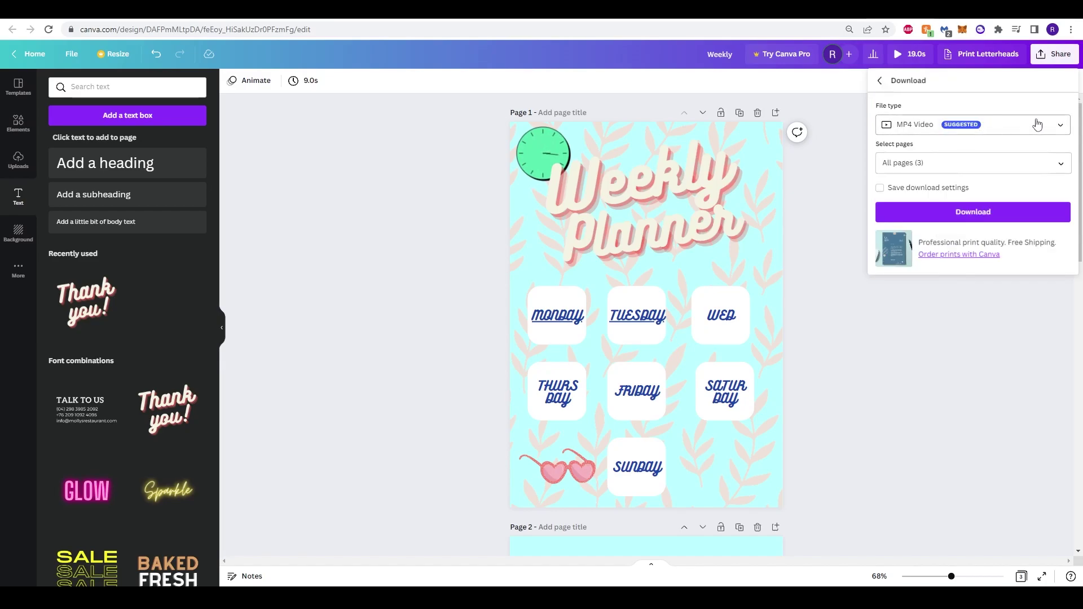
left_click(1042, 125)
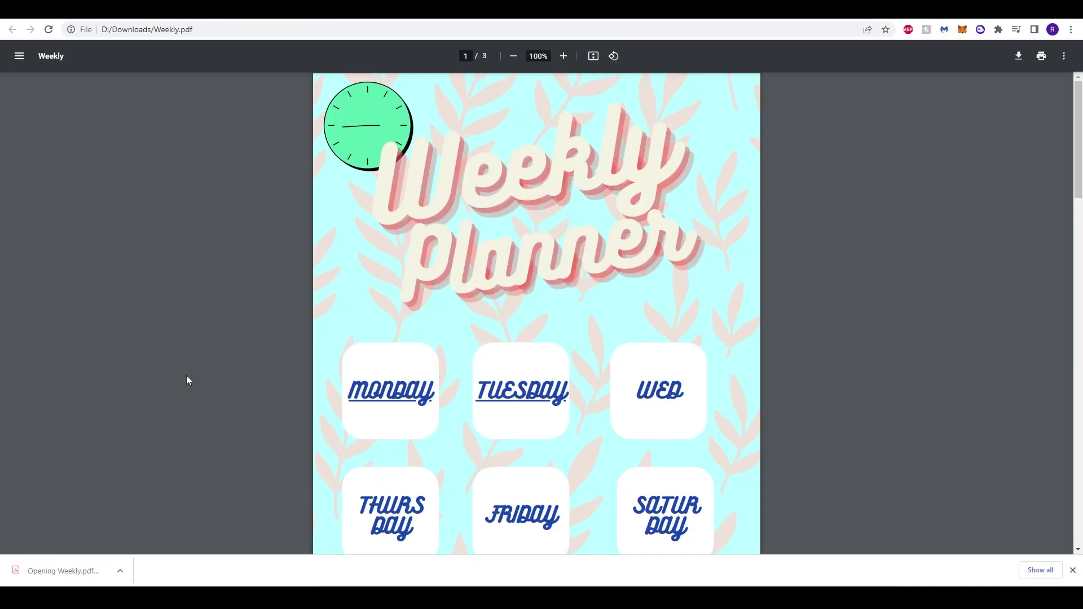
scroll(187, 374, "down", 4)
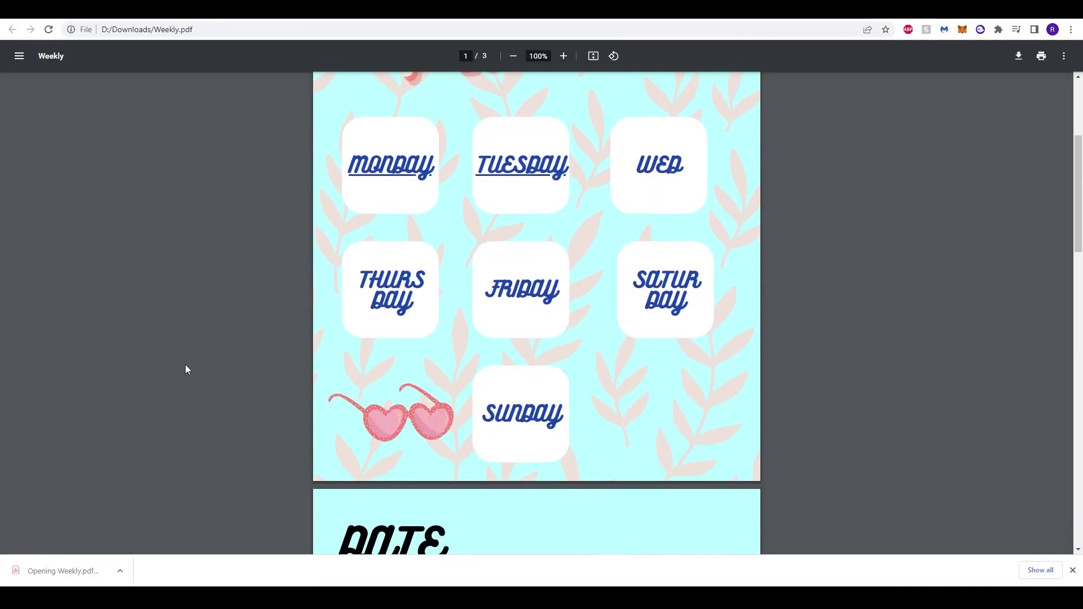
scroll(183, 354, "up", 2)
scroll(189, 350, "up", 2)
scroll(189, 350, "down", 10)
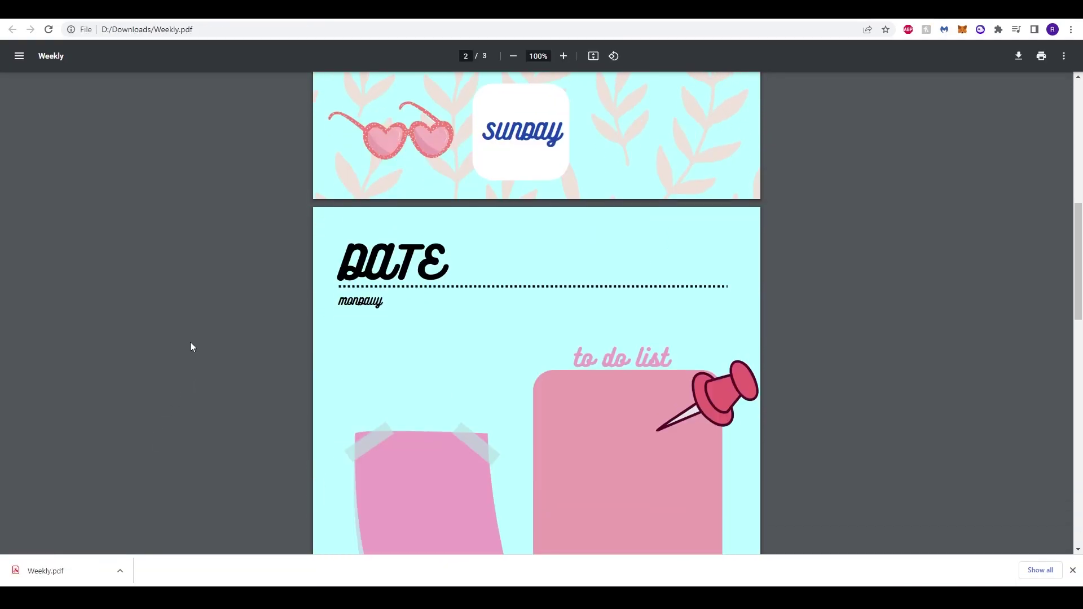
scroll(194, 347, "up", 2)
scroll(195, 361, "up", 8)
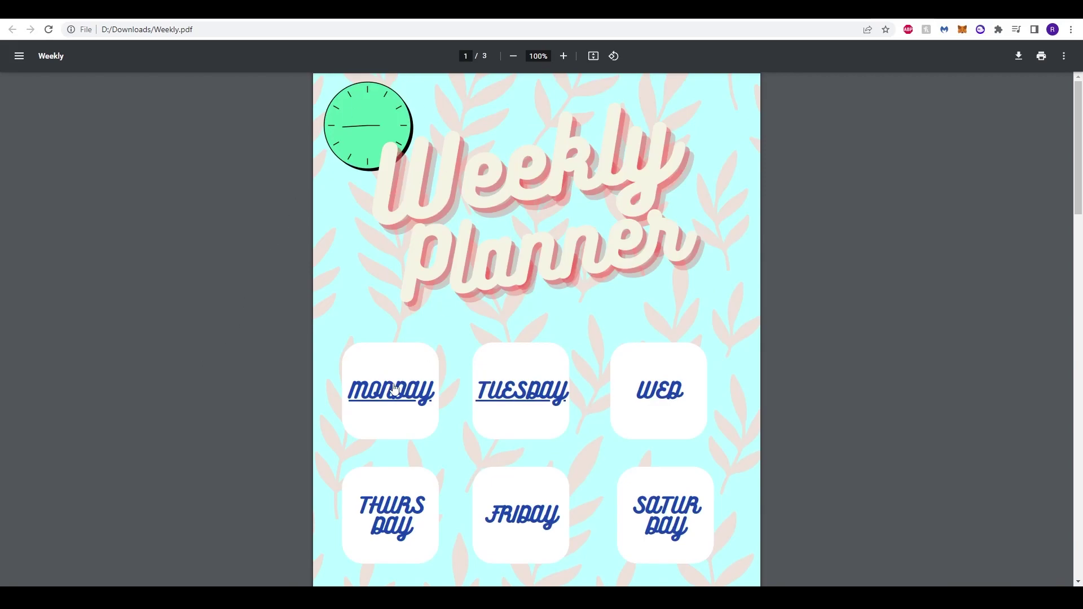
scroll(395, 390, "down", 20)
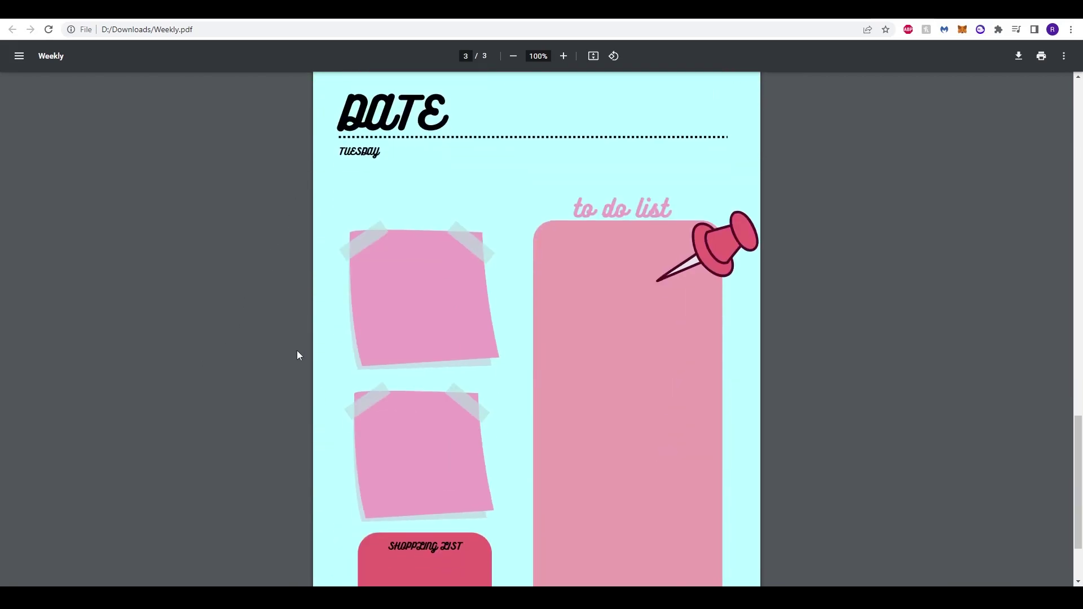
scroll(293, 389, "up", 20)
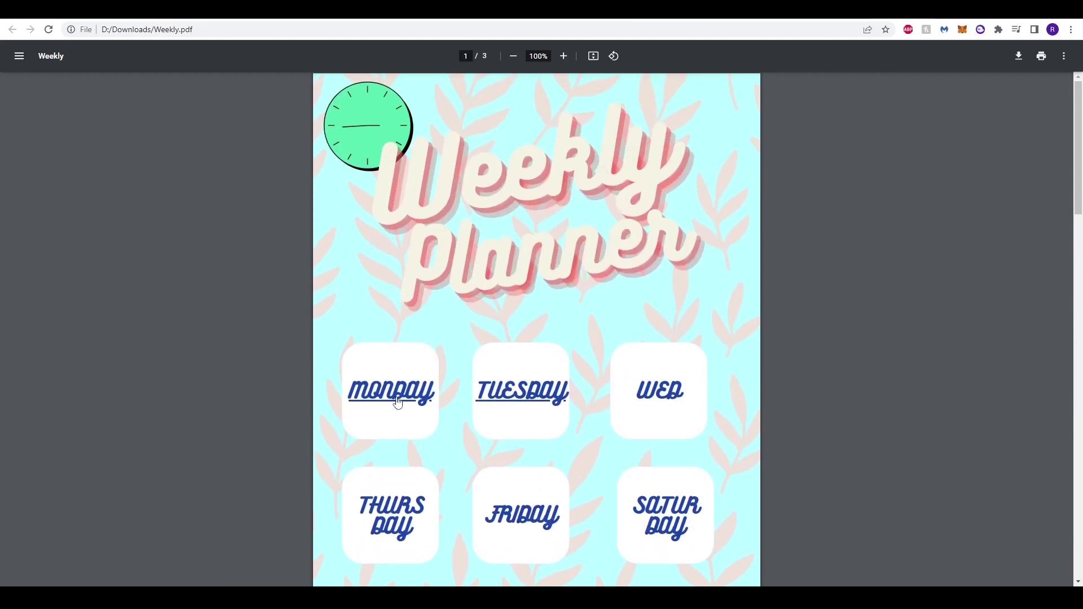
left_click(387, 393)
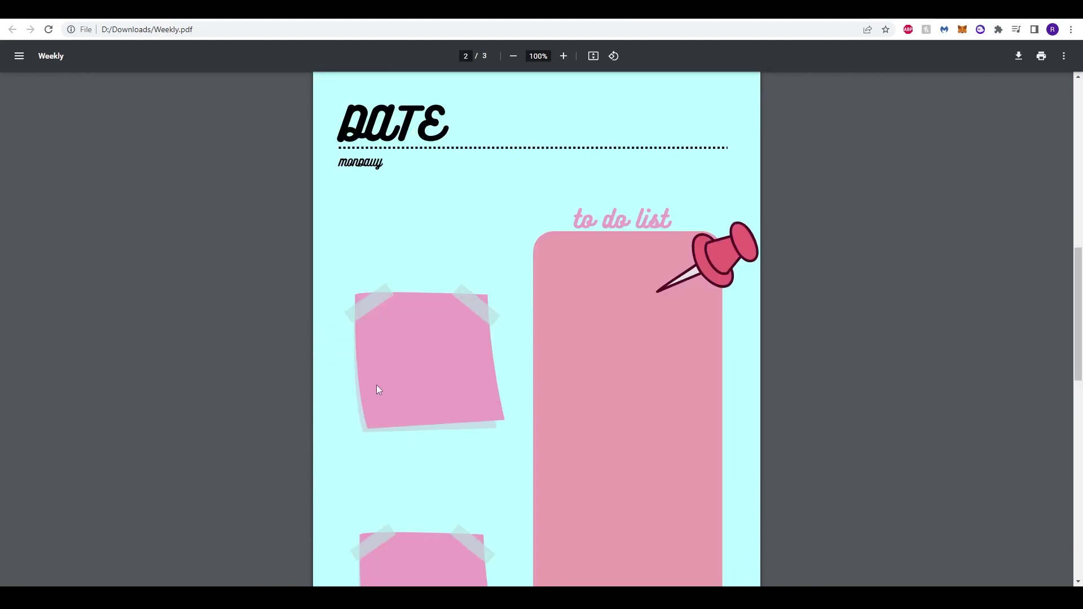
scroll(254, 380, "up", 10)
left_click(536, 387)
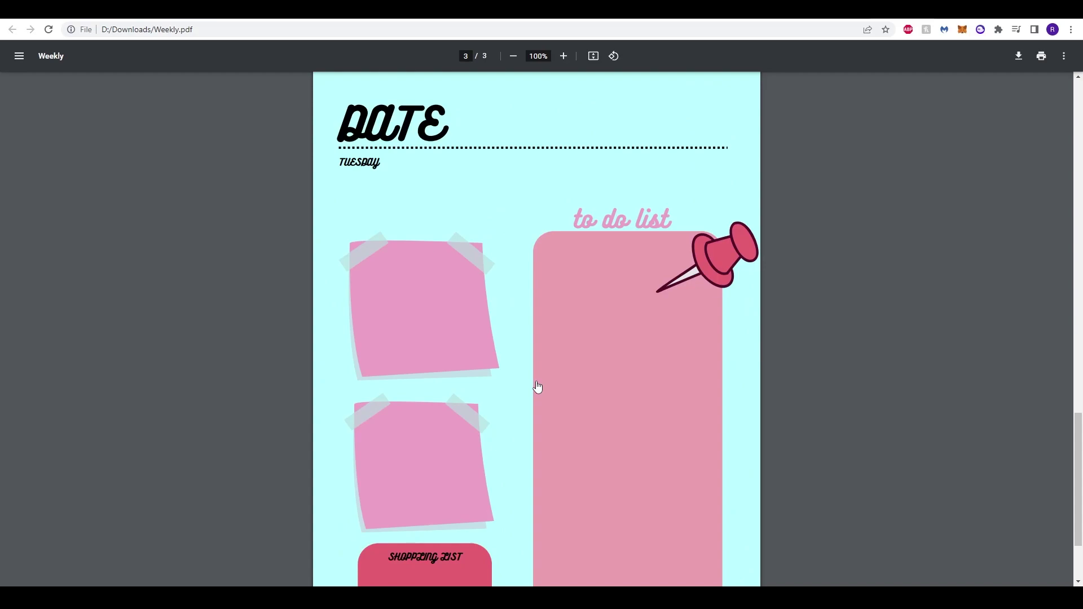
scroll(536, 387, "down", 2)
scroll(534, 387, "up", 6)
scroll(525, 429, "down", 5)
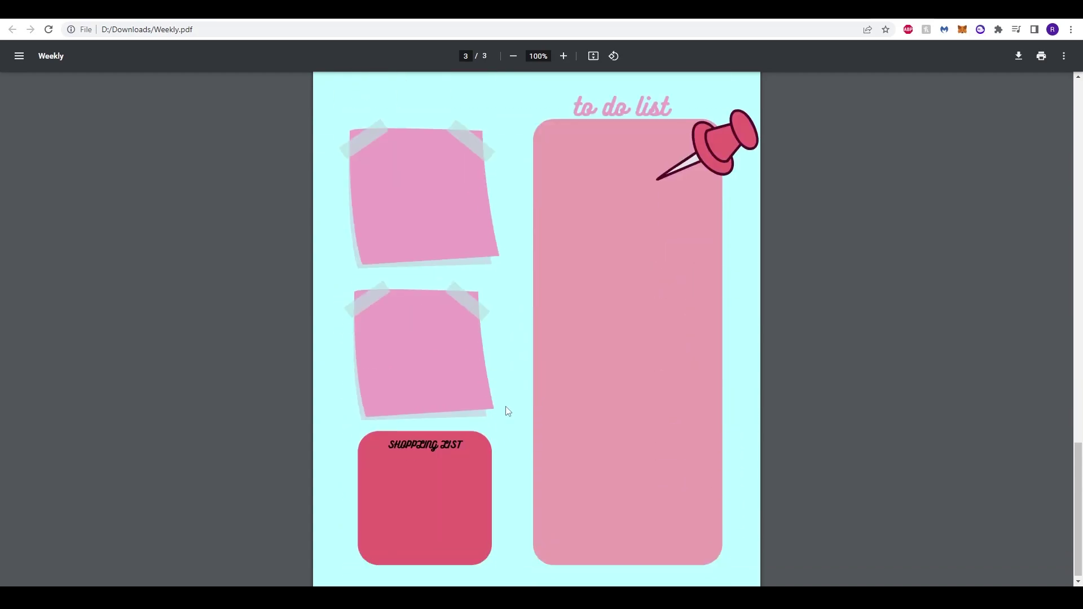
scroll(529, 415, "up", 9)
scroll(279, 353, "up", 15)
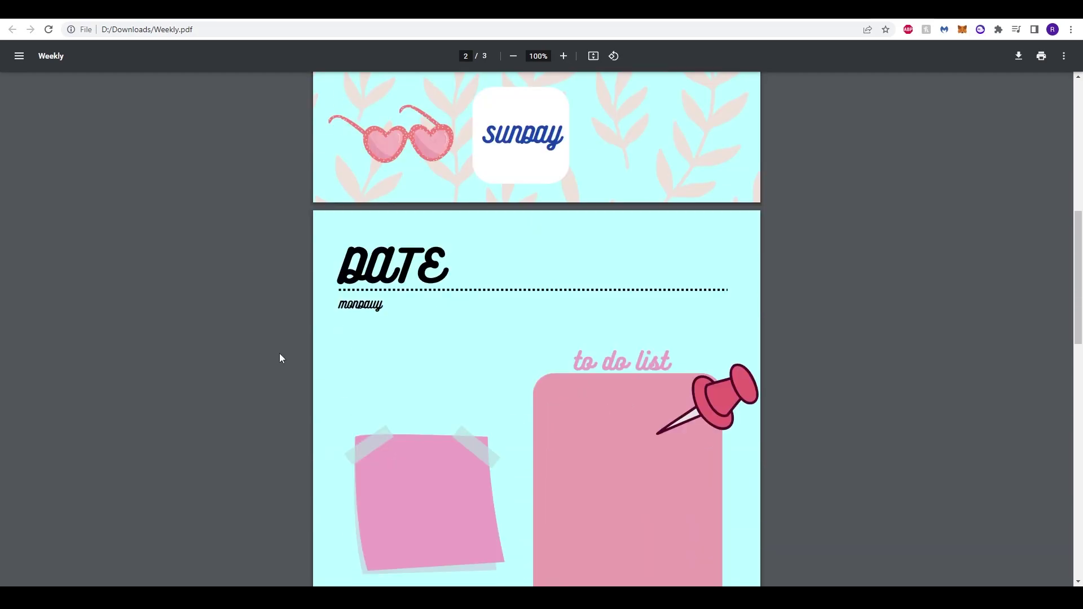